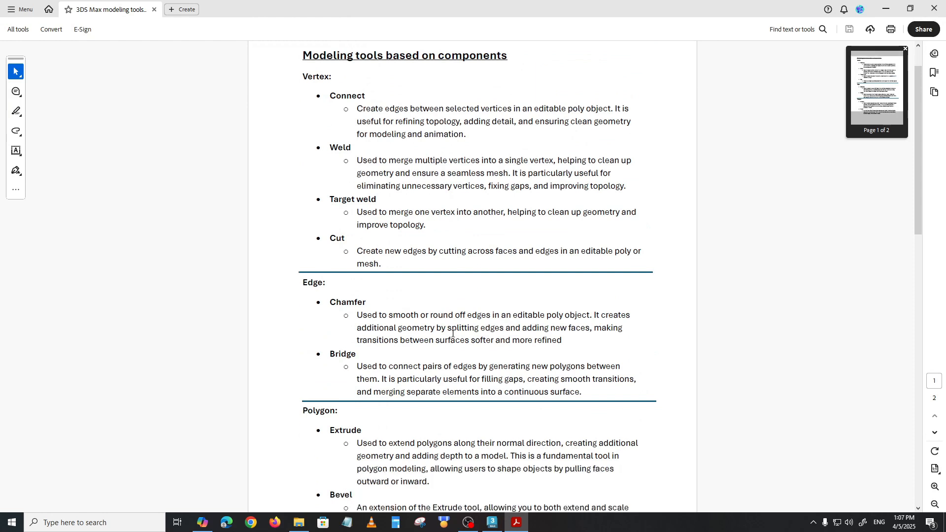
- Look over the vertex, edge and polygon modeling tool notes in the PDF, and switch to 3ds Max
scroll(429, 329, up, 2)
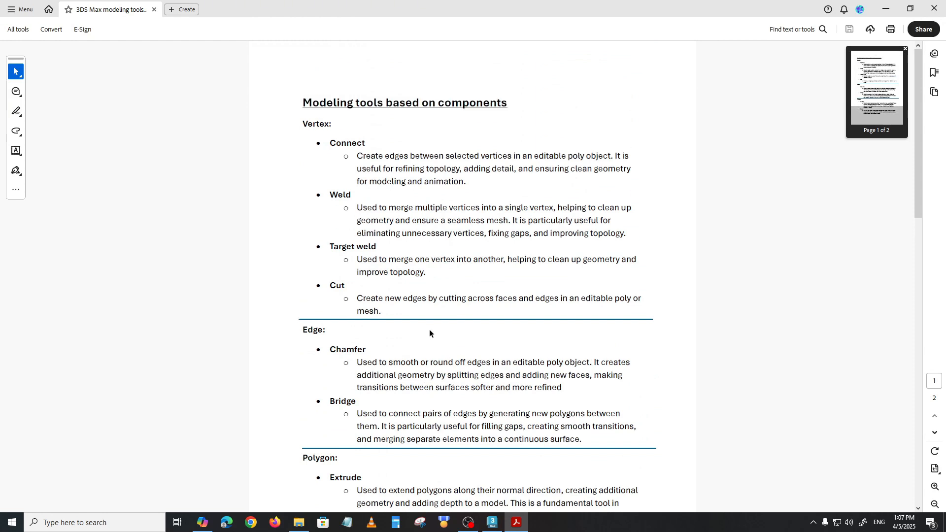
scroll(422, 349, down, 2)
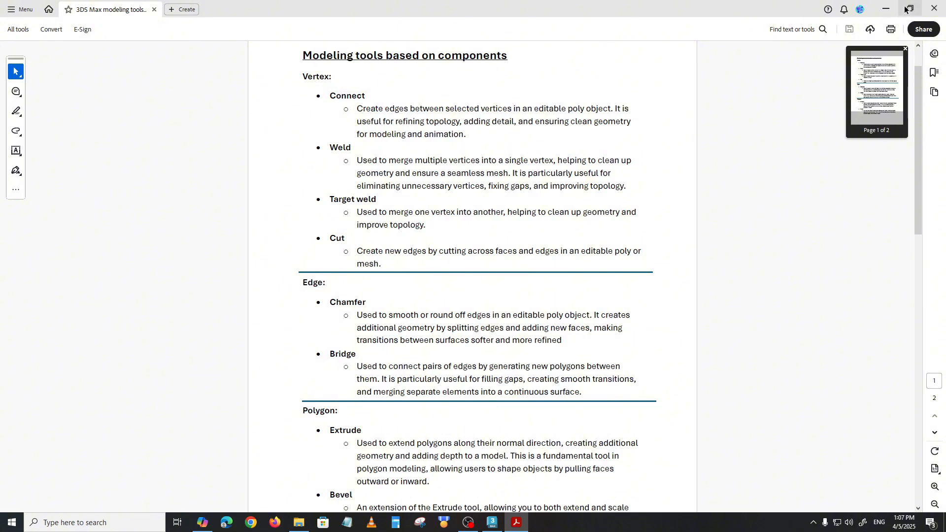
click(887, 8)
- Create a cylinder at the grid origin with a radius of about 25 mm and a height of about 31 mm
alt+middle_drag(519, 258, 547, 309)
scroll(548, 276, up, 3)
click(755, 114)
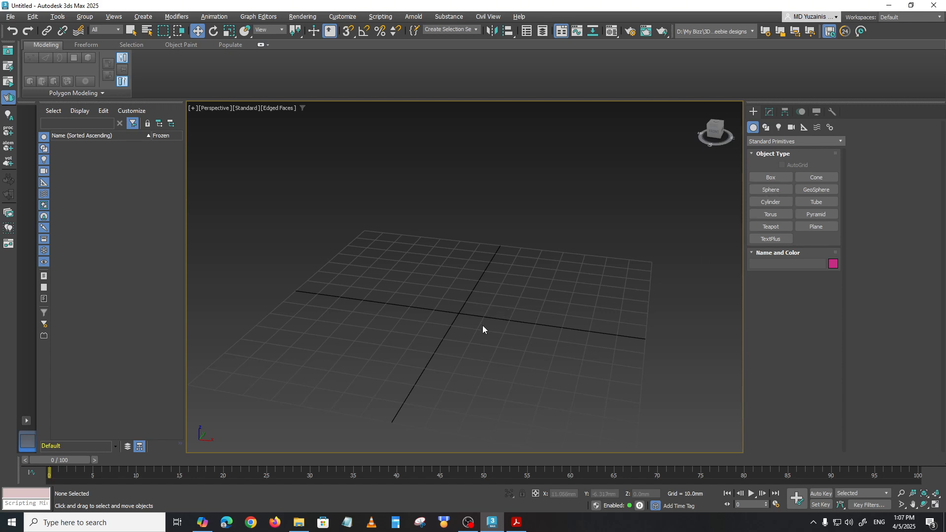
middle_drag(483, 327, 483, 338)
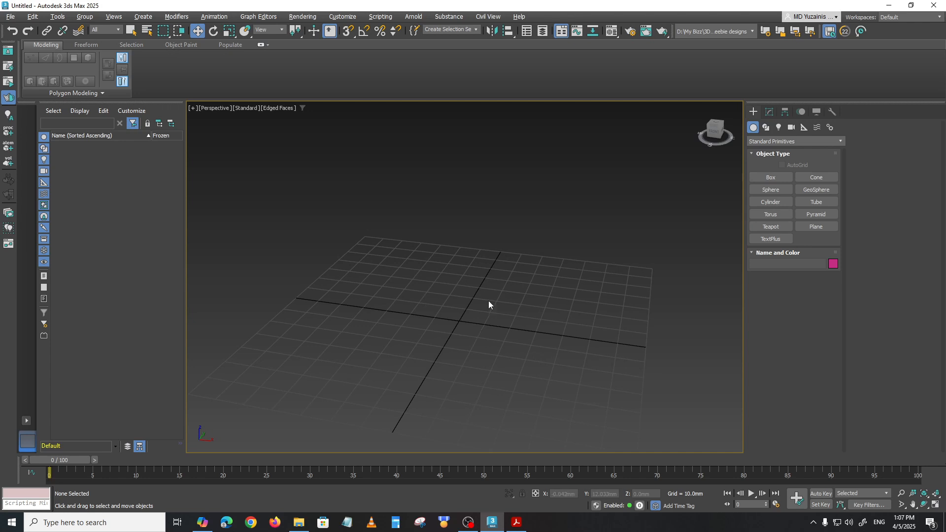
click(769, 202)
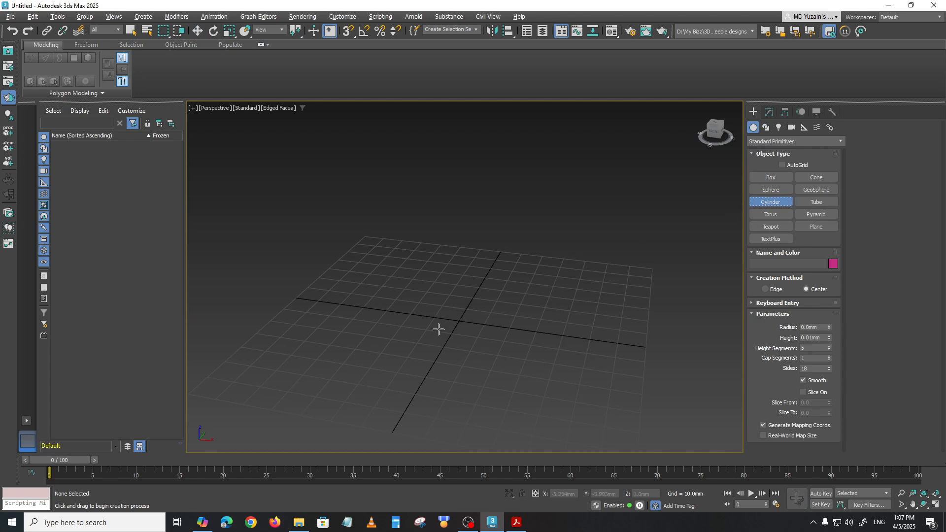
alt+middle_drag(439, 329, 464, 323)
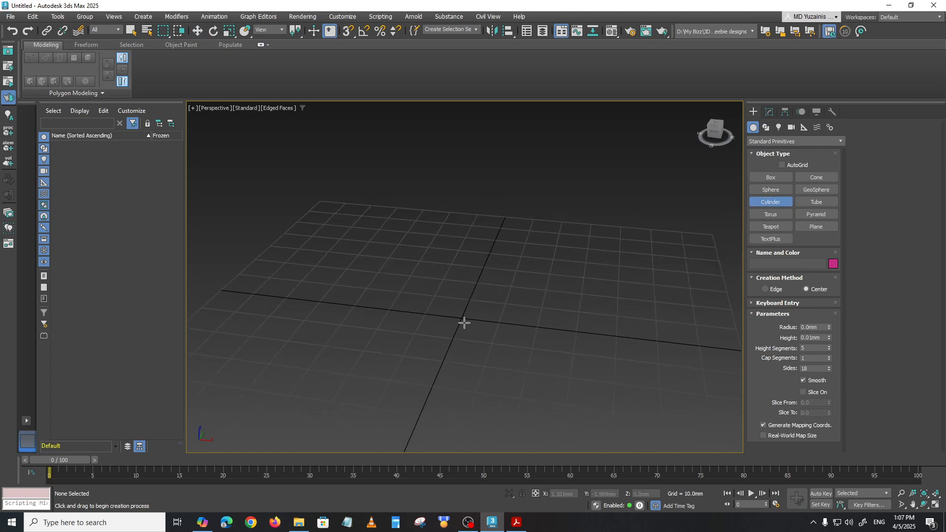
drag(462, 318, 501, 278)
click(501, 178)
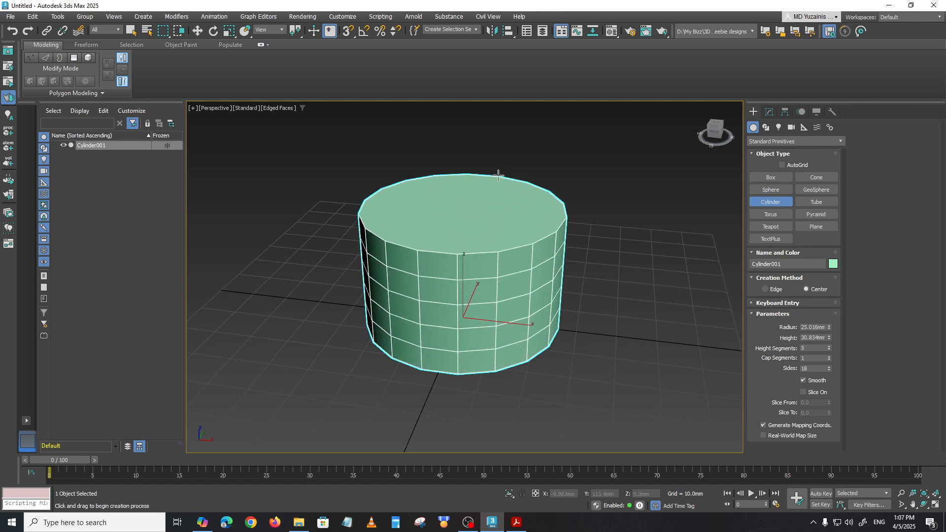
key(w)
alt+middle_drag(517, 290, 586, 294)
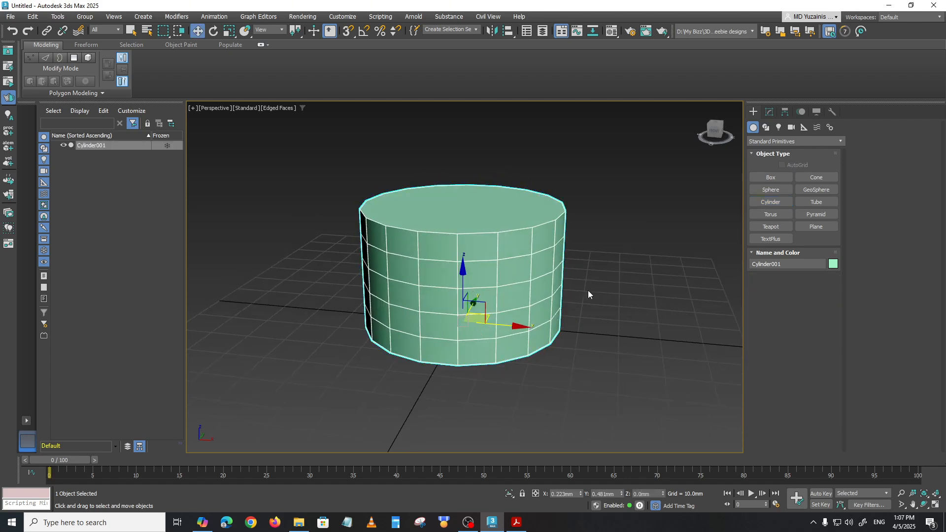
- Reduce the cylinder's height to about 25 mm and set its height segments to 4
click(770, 111)
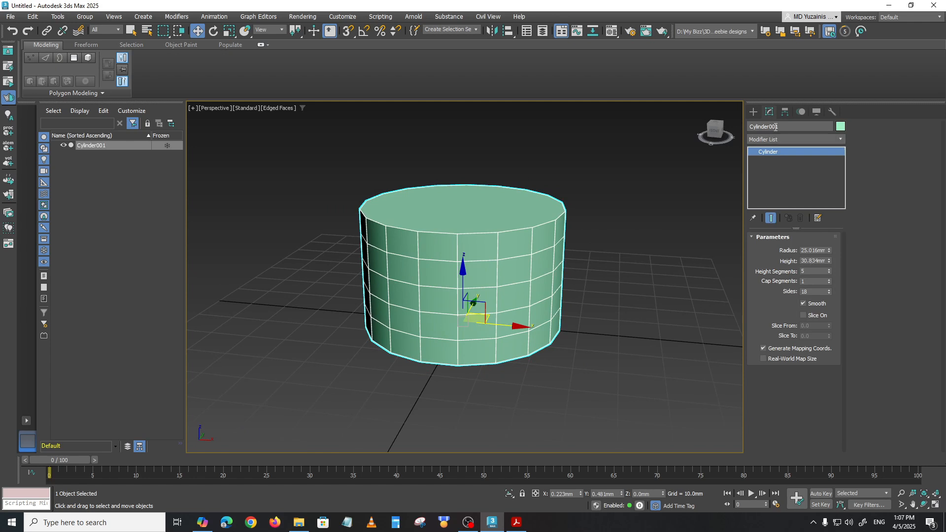
click(822, 250)
alt+middle_drag(523, 298, 498, 313)
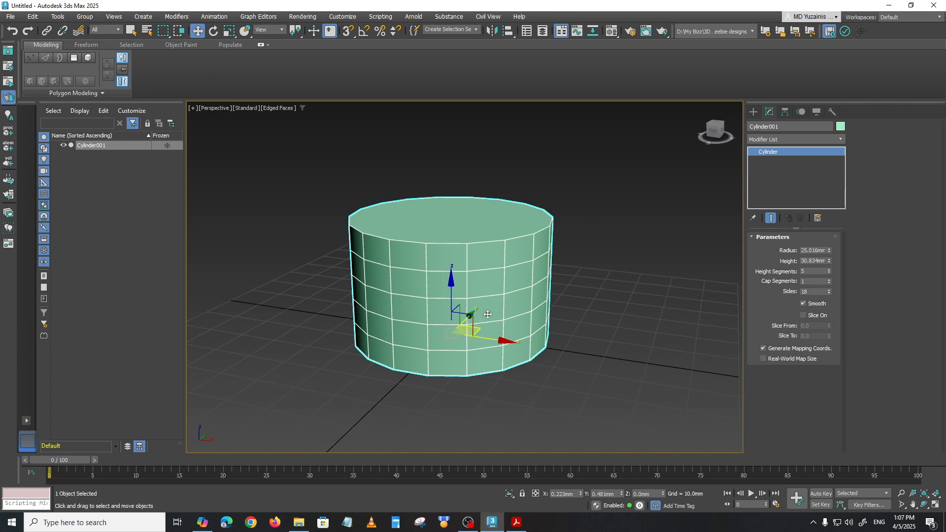
mouse_move(545, 299)
alt+middle_down()
mouse_move(558, 279)
mouse_move(551, 299)
alt+middle_up()
mouse_move(829, 262)
mouse_down()
mouse_move(829, 253)
mouse_move(825, 269)
mouse_up()
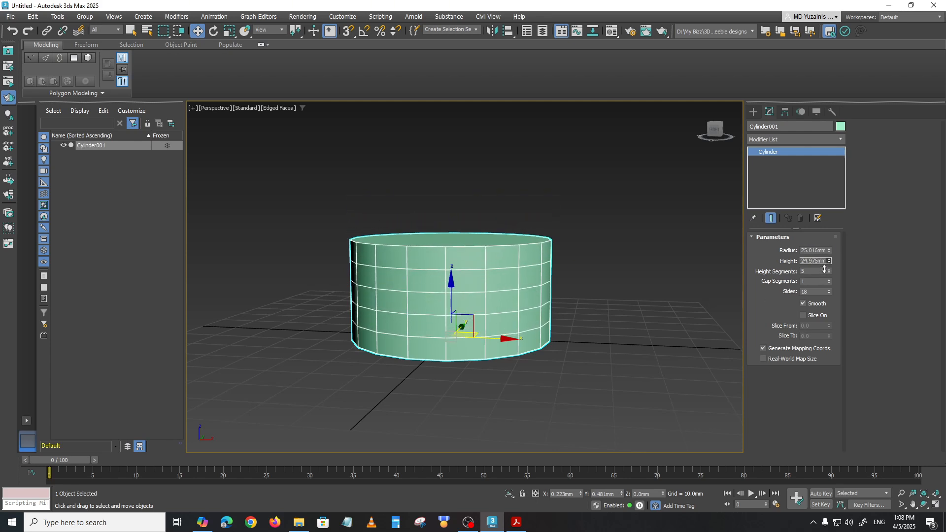
alt+middle_drag(561, 308, 498, 299)
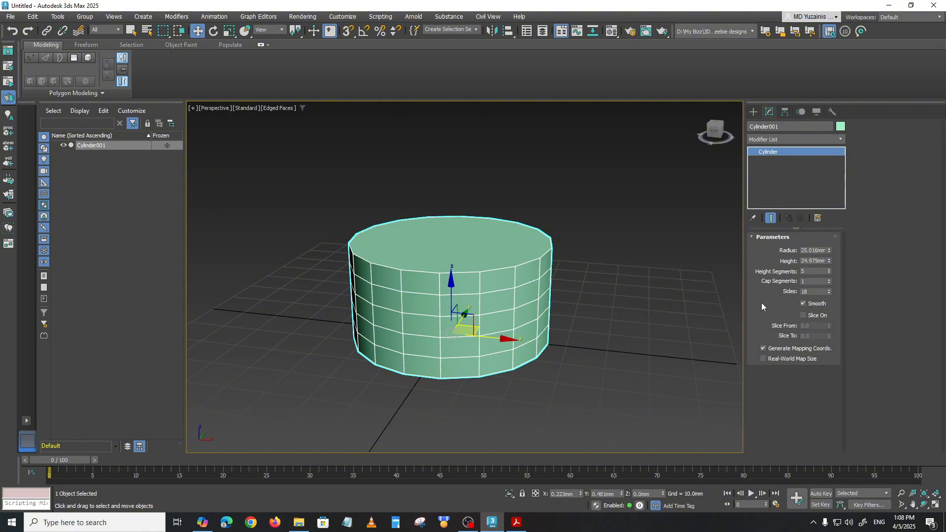
click(808, 270)
key(Return)
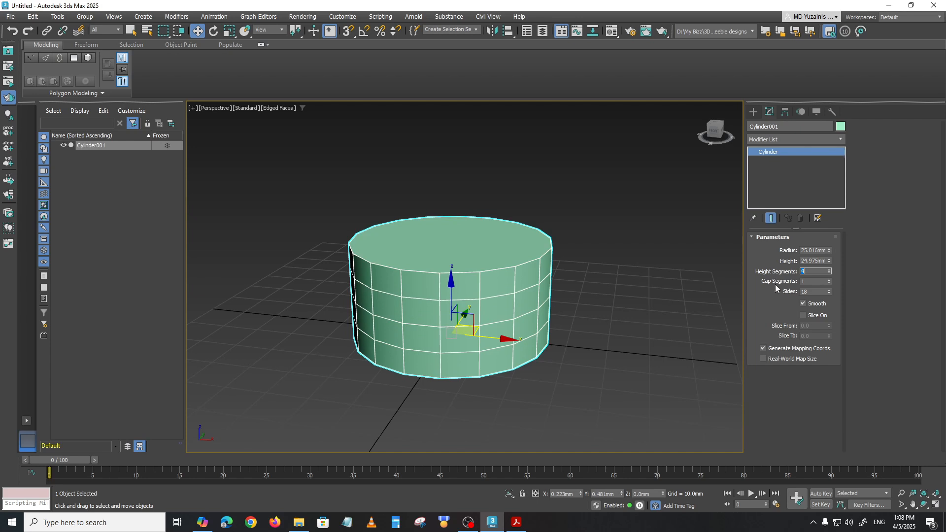
- Try 128 sides on the cylinder and inspect the smoother outline
click(813, 292)
key(Return)
alt+middle_drag(562, 239, 566, 251)
alt+middle_drag(538, 306, 538, 288)
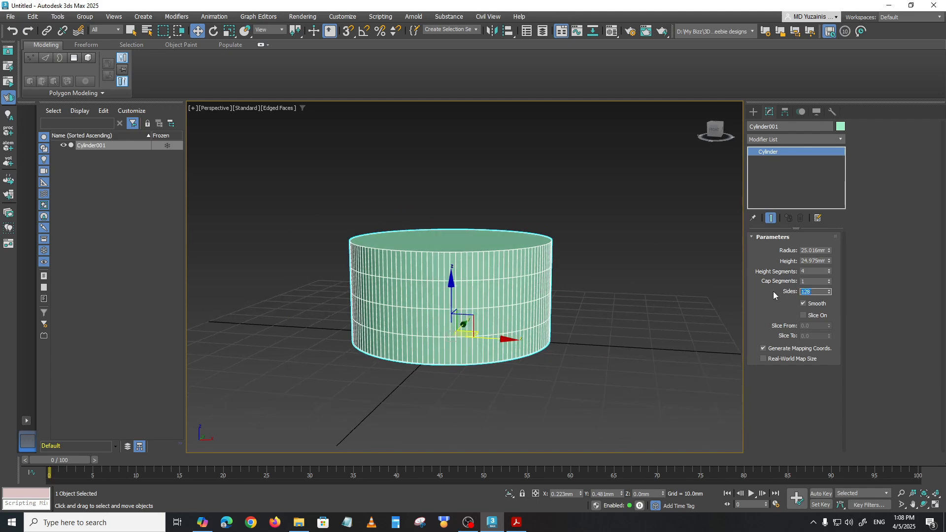
- Set the cylinder's number of sides to 12 and inspect the low-poly shape
text(12)
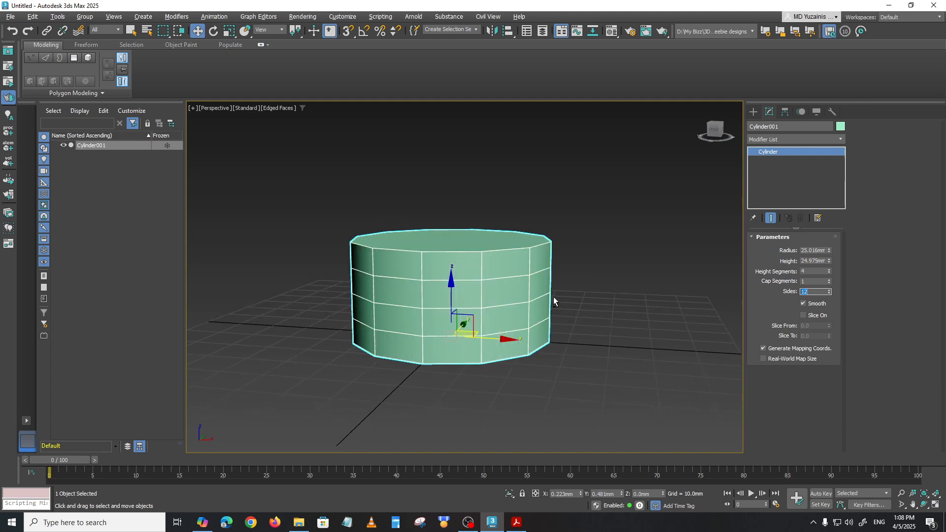
alt+middle_drag(554, 297, 556, 275)
scroll(551, 308, up, 3)
scroll(566, 306, down, 3)
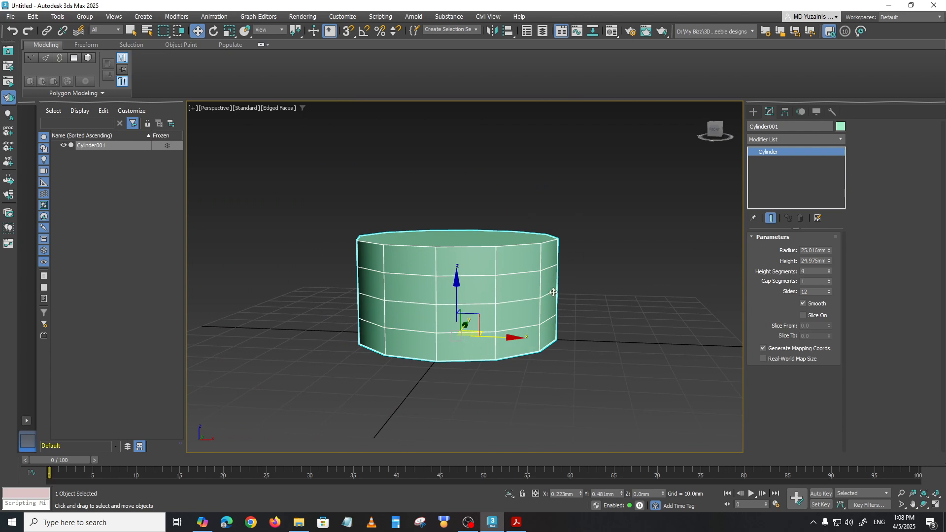
alt+middle_drag(539, 316, 517, 323)
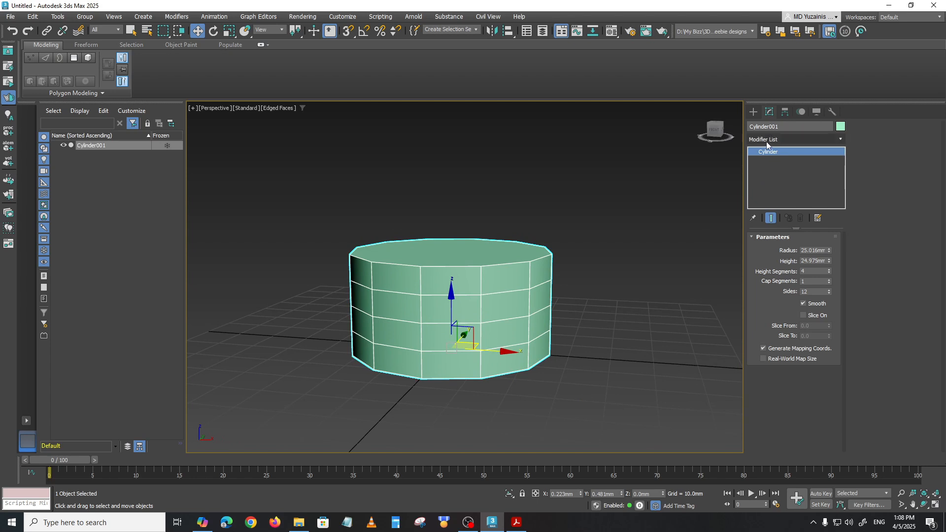
- Add an Edit Poly modifier to the cylinder and enter its Vertex sub-object level
click(784, 141)
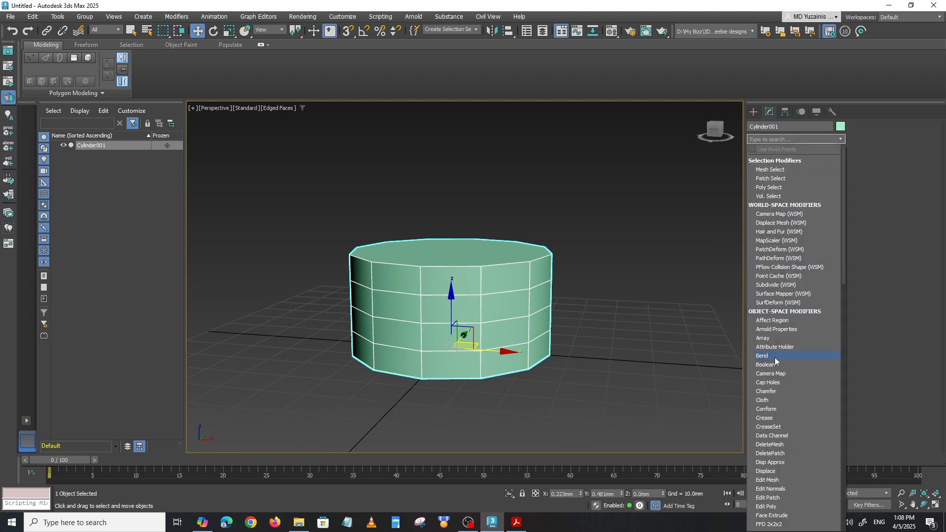
text(e)
click(766, 189)
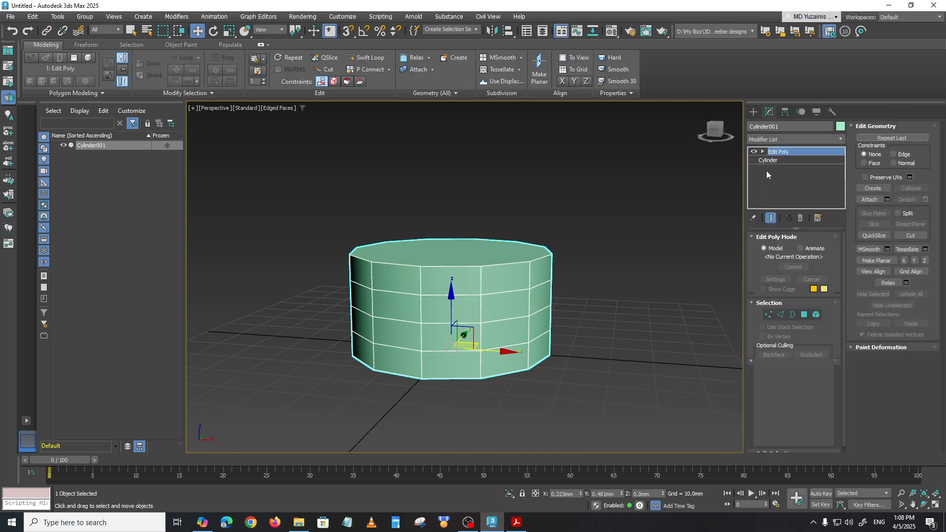
click(763, 151)
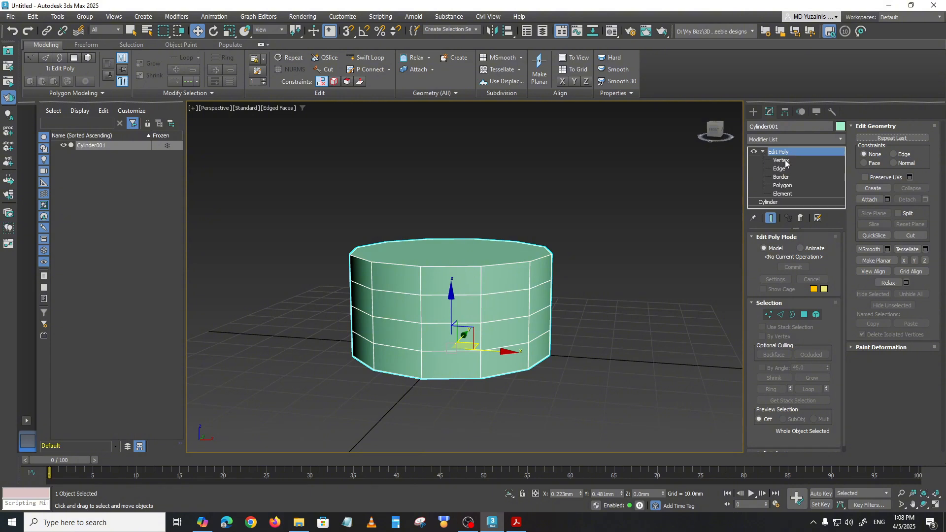
click(782, 160)
- Switch to the Front view and frame the cylinder's wireframe
mouse_move(579, 306)
alt+middle_down()
mouse_move(593, 297)
mouse_move(586, 306)
alt+middle_up()
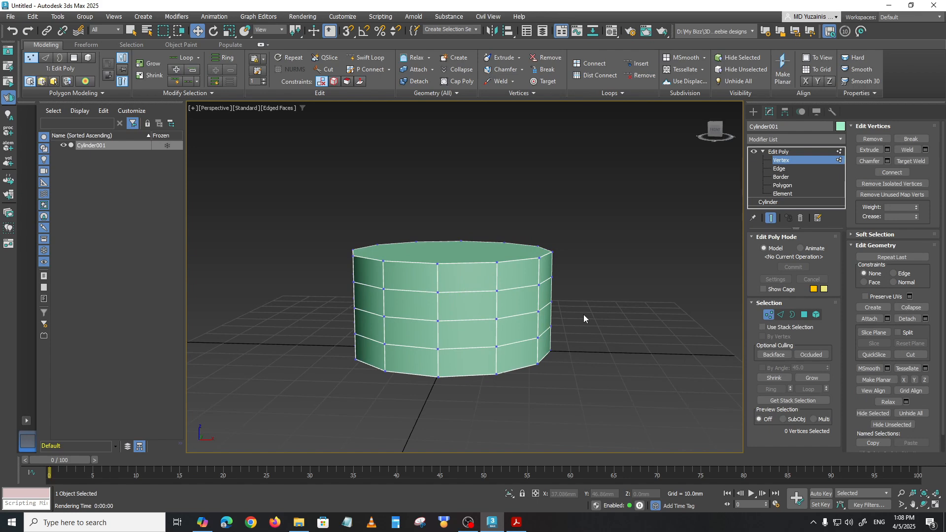
key(f)
scroll(562, 316, up, 3)
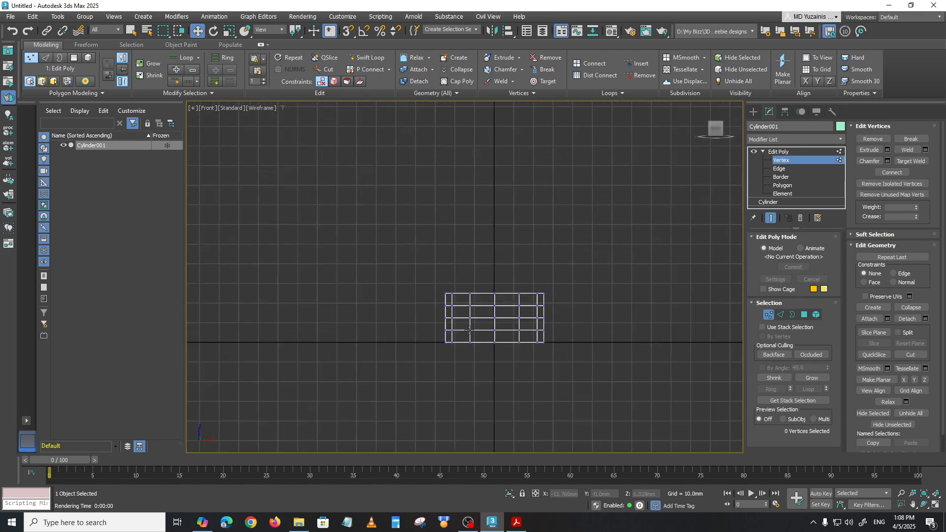
scroll(531, 311, up, 2)
middle_drag(528, 316, 494, 316)
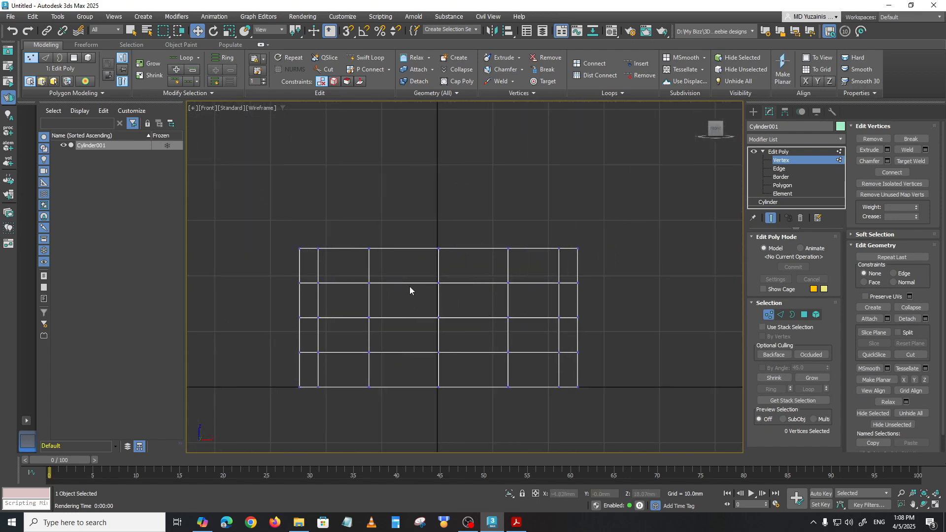
middle_drag(410, 290, 442, 315)
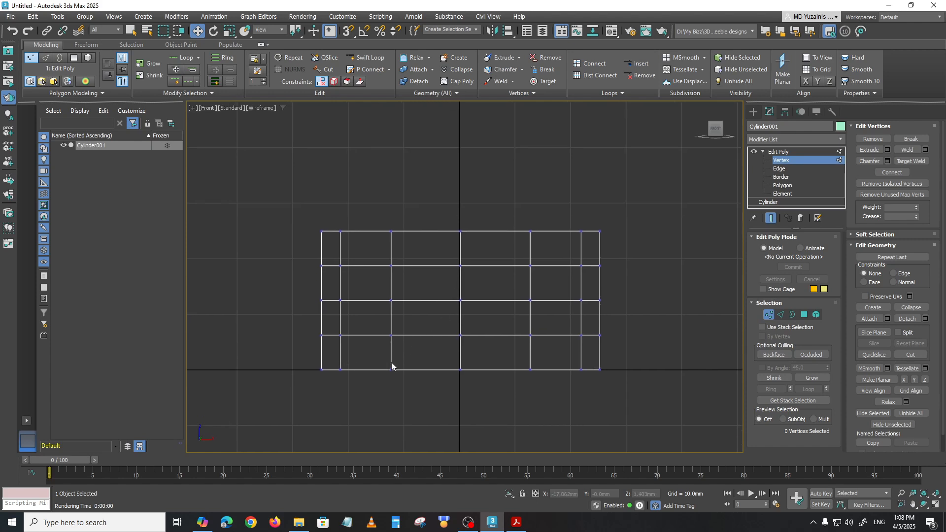
mouse_move(588, 366)
middle_down()
mouse_move(612, 370)
mouse_move(577, 366)
mouse_move(594, 366)
middle_up()
scroll(593, 366, up, 1)
scroll(593, 366, down, 1)
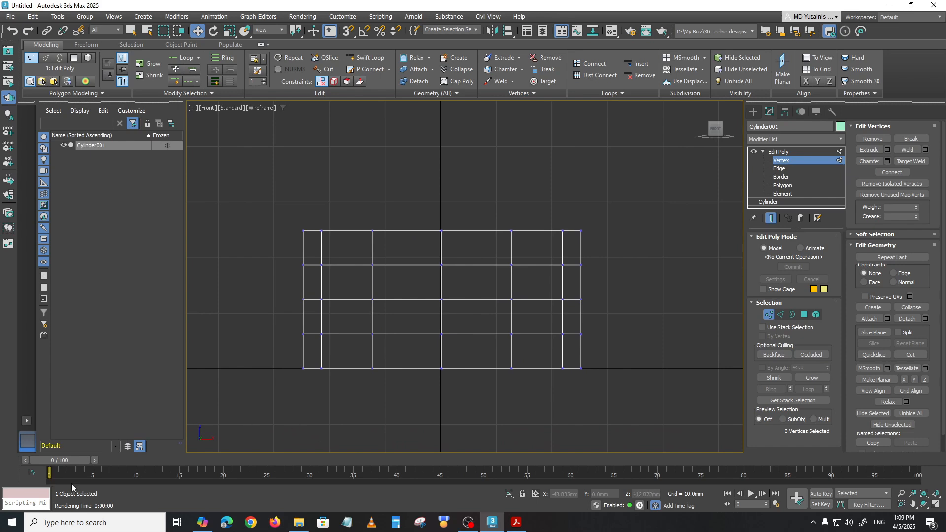
- Launch Epic Pen, sketch a pink flared cup profile with a narrow base over the cylinder's right half, and hide the ink
click(11, 523)
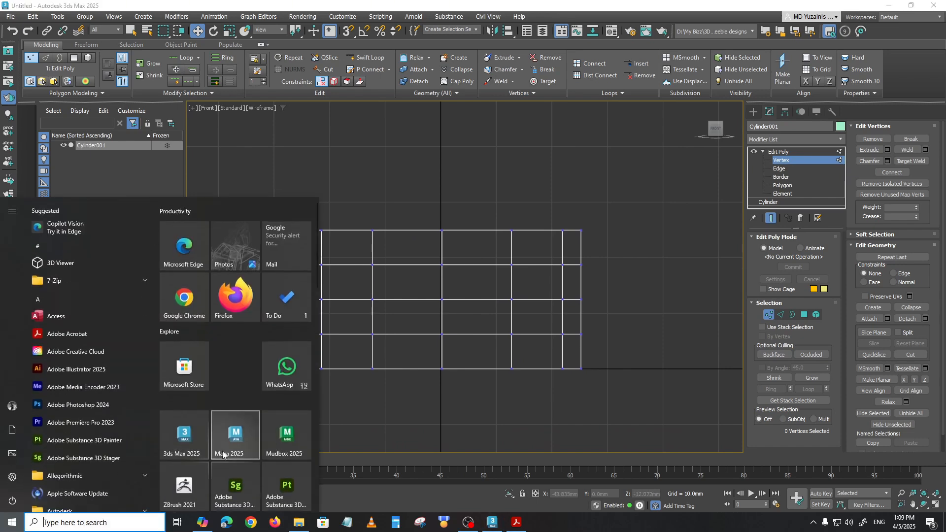
scroll(223, 453, down, 10)
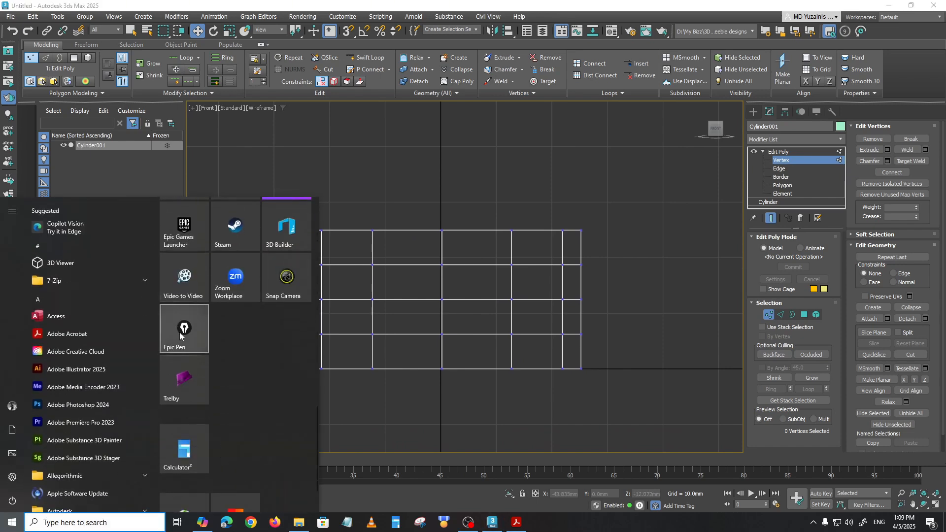
click(181, 336)
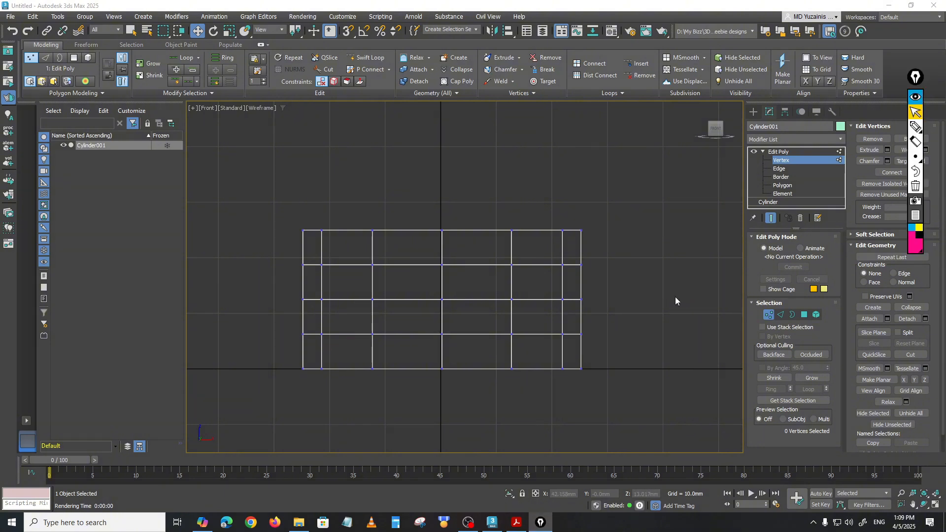
click(920, 127)
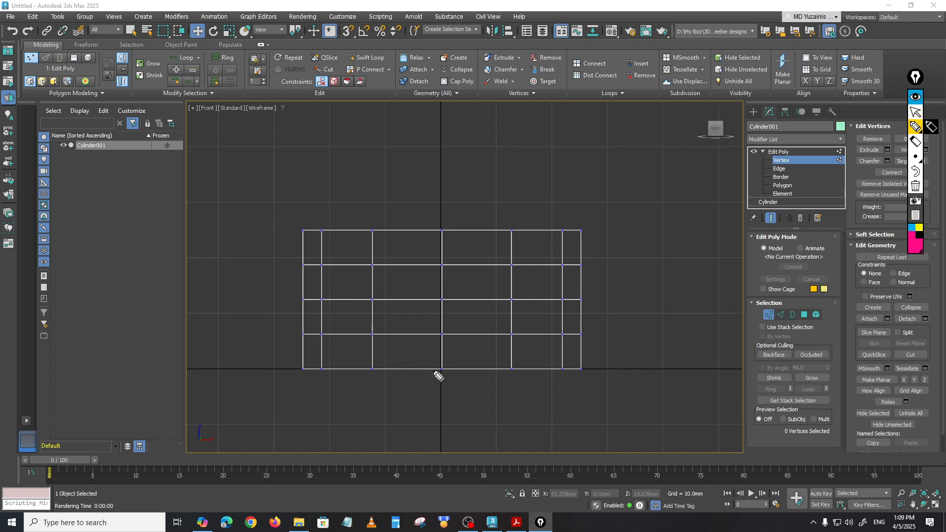
mouse_move(442, 369)
mouse_down()
mouse_move(587, 370)
mouse_move(591, 340)
mouse_move(640, 313)
mouse_move(666, 261)
mouse_move(669, 225)
mouse_move(431, 229)
mouse_up()
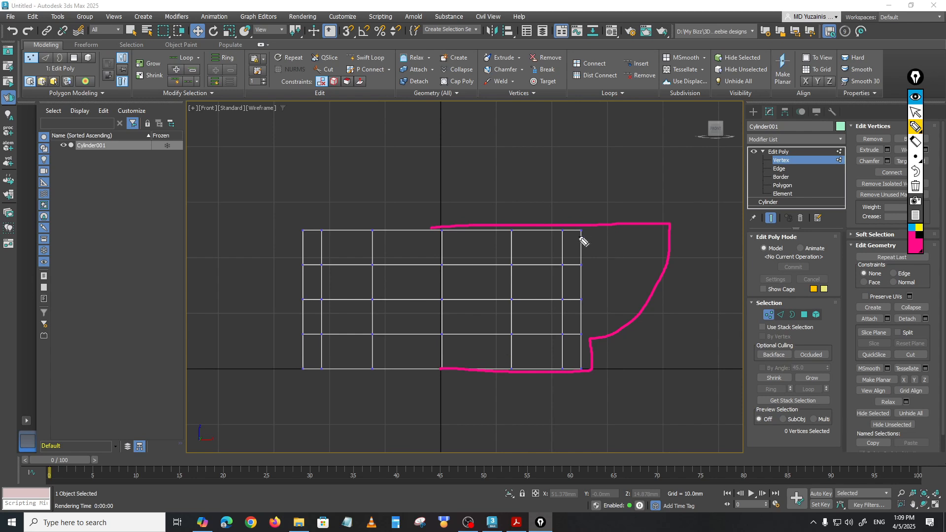
click(916, 97)
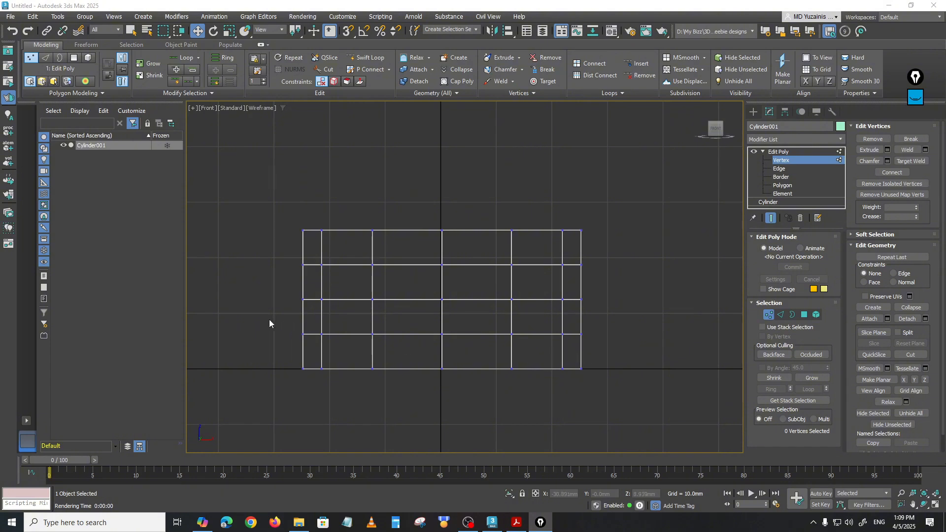
- Lower the first vertex row above the base to Z about 4.8 mm and the middle row to Z about 11.3 mm
drag(269, 323, 628, 351)
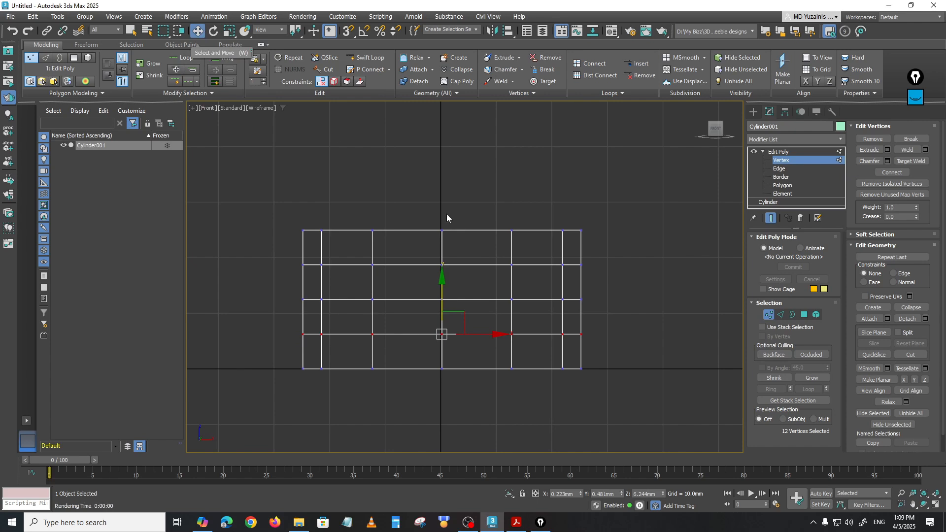
drag(442, 289, 443, 297)
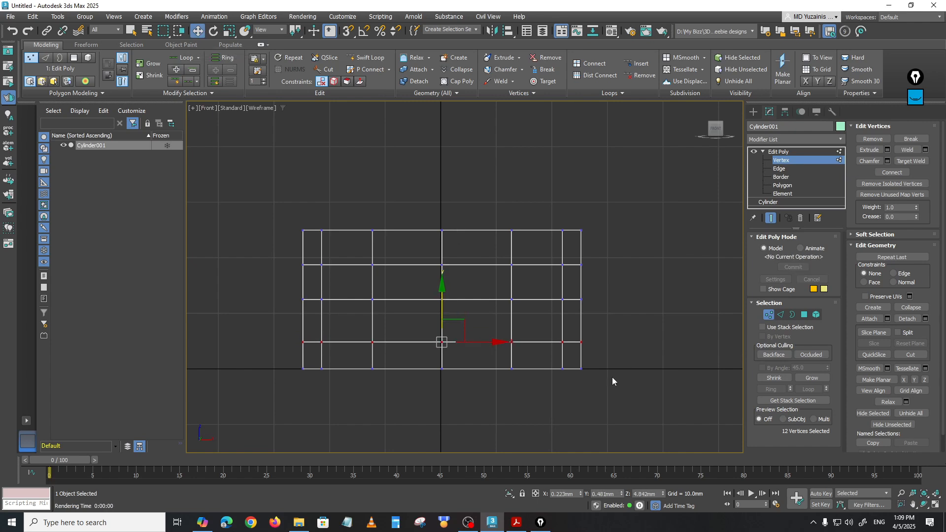
drag(620, 326, 272, 289)
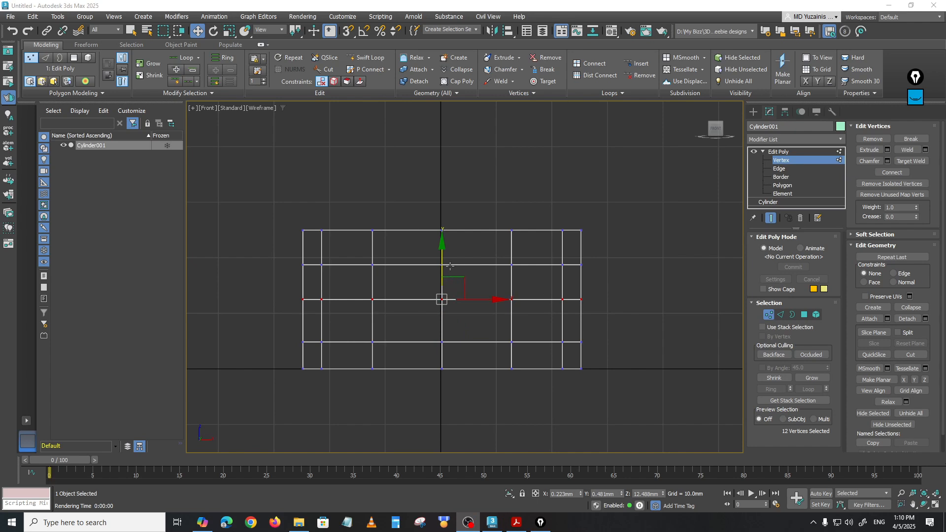
drag(450, 266, 450, 272)
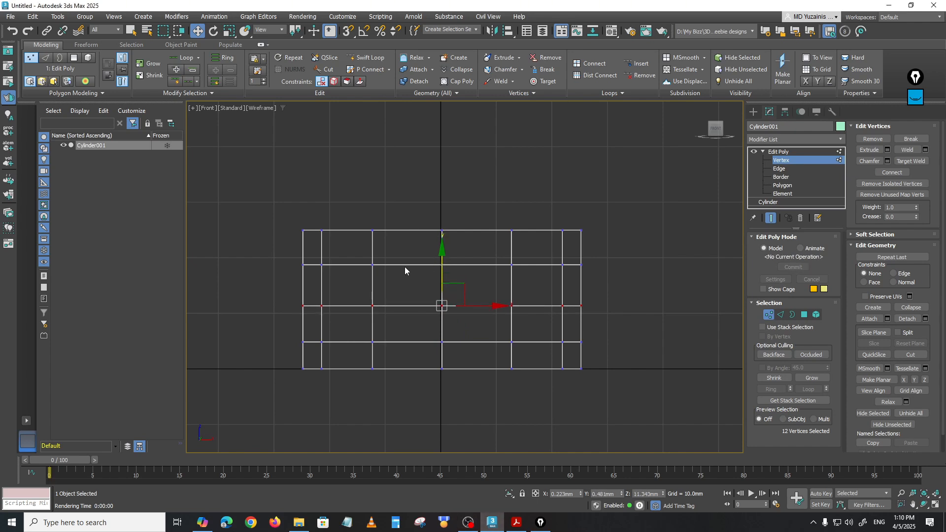
- Compare the pink profile sketch with the wireframe, hide it, and select the middle vertex row for scaling with the Scale tool
click(915, 99)
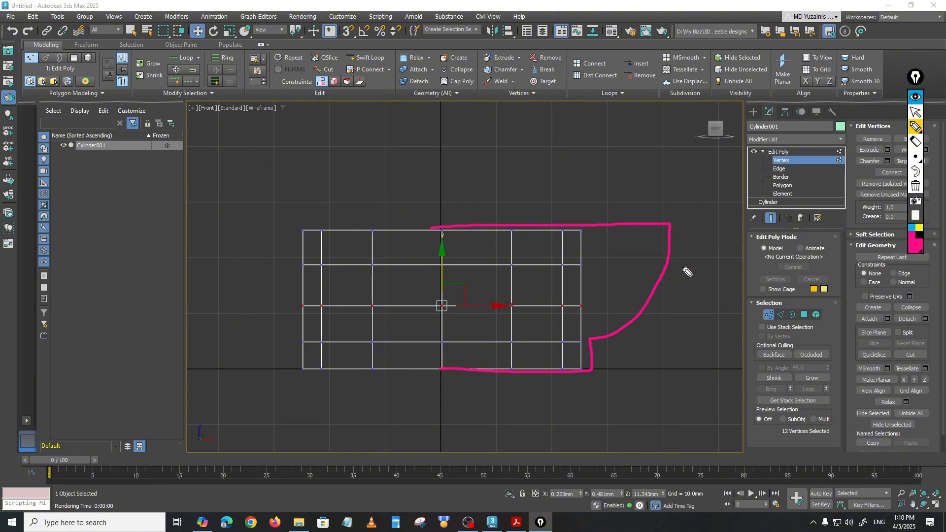
click(914, 98)
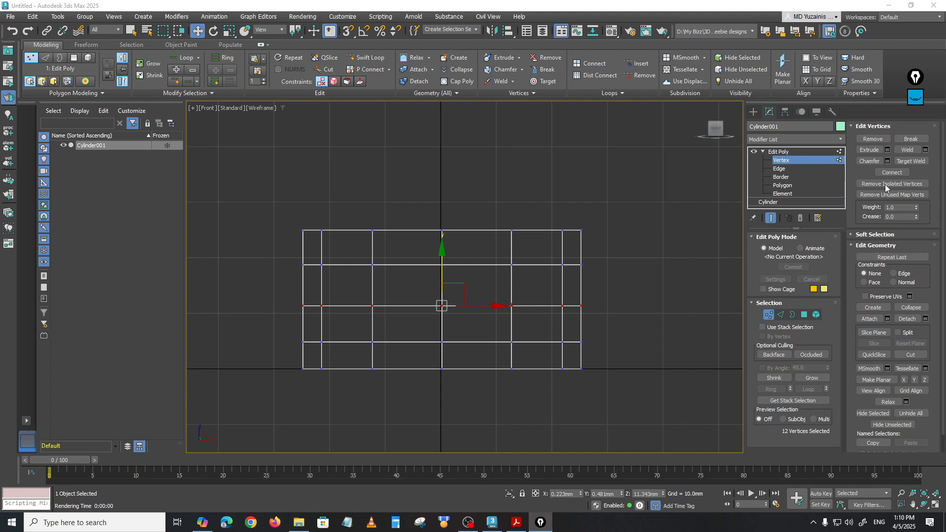
click(916, 97)
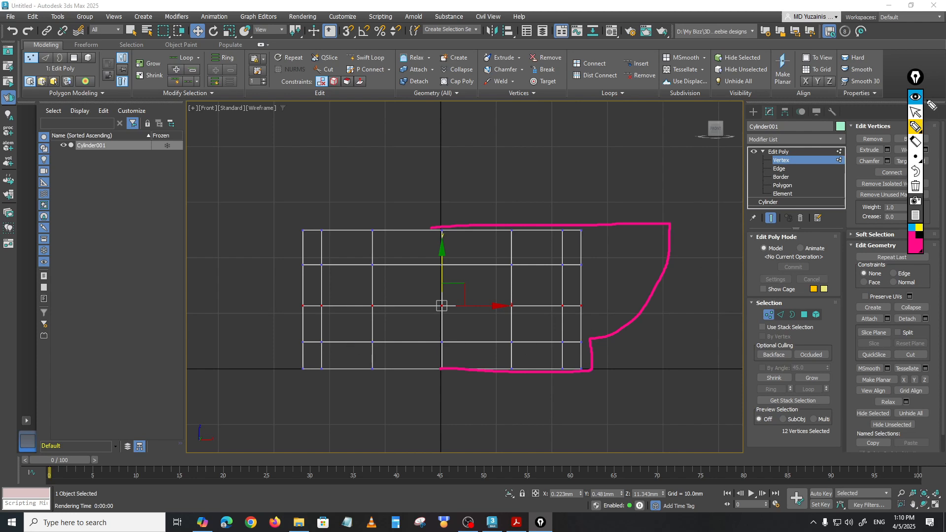
click(916, 97)
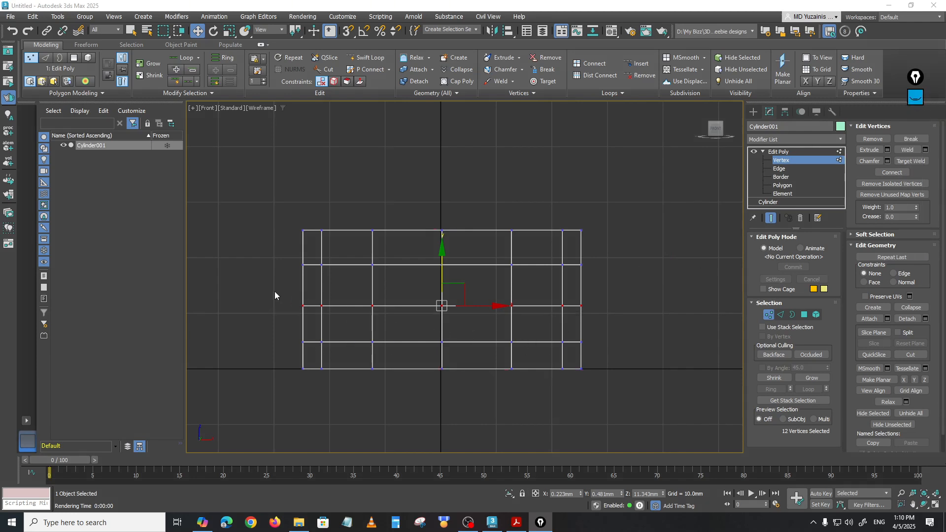
drag(275, 292, 631, 329)
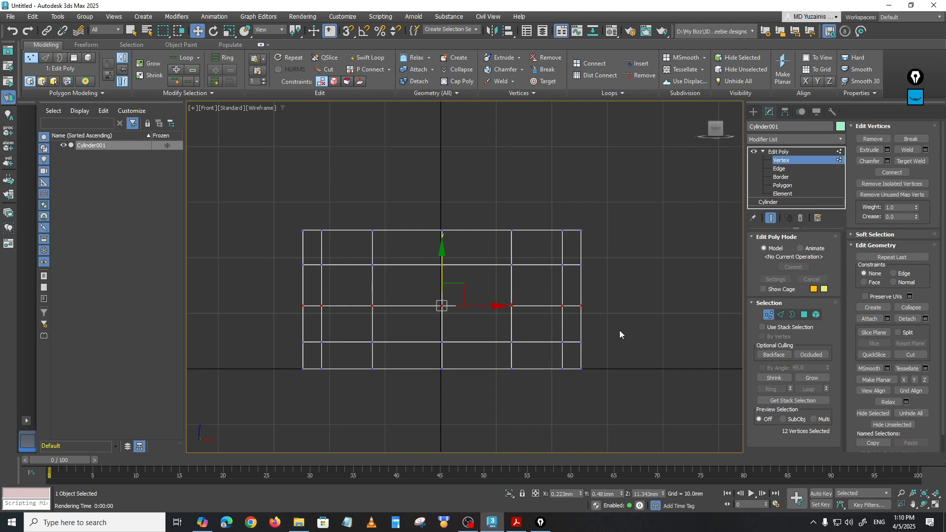
click(230, 31)
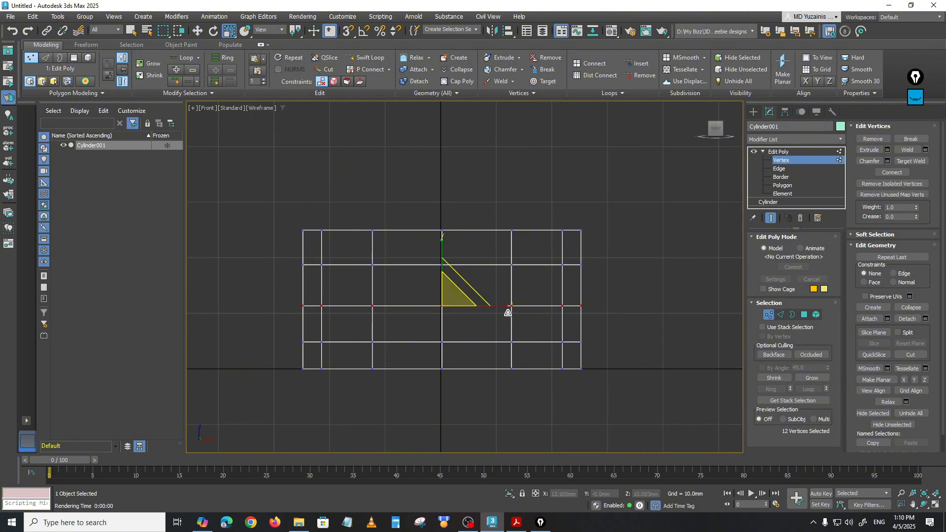
- Try widening the middle vertex row along the X axis only, undoing each attempt
mouse_move(508, 312)
mouse_down()
mouse_move(503, 306)
mouse_move(518, 304)
mouse_up()
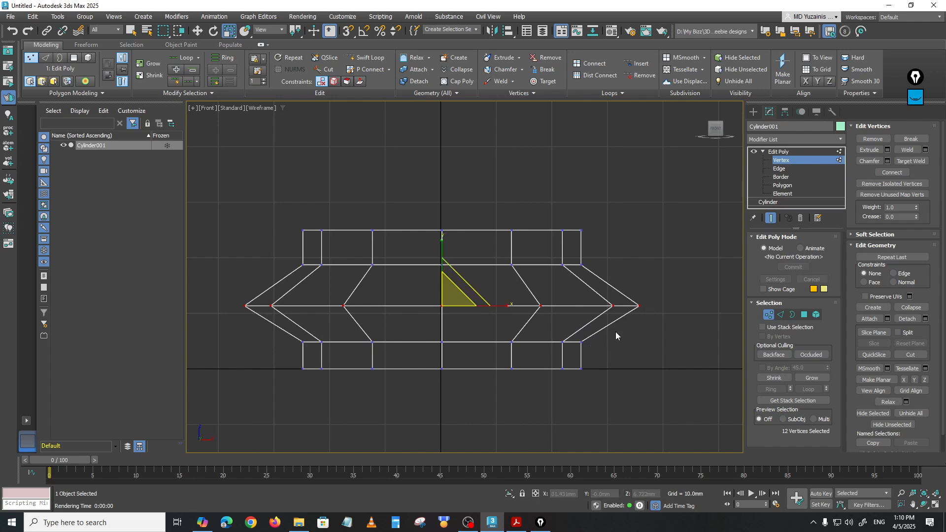
key(p)
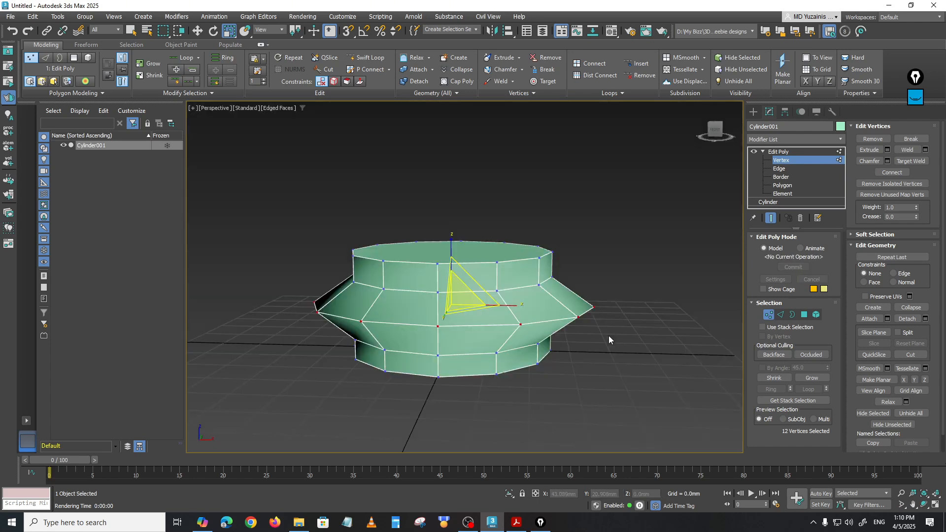
mouse_move(560, 354)
alt+middle_down()
mouse_move(545, 403)
mouse_move(483, 415)
mouse_move(491, 314)
mouse_move(575, 342)
alt+middle_up()
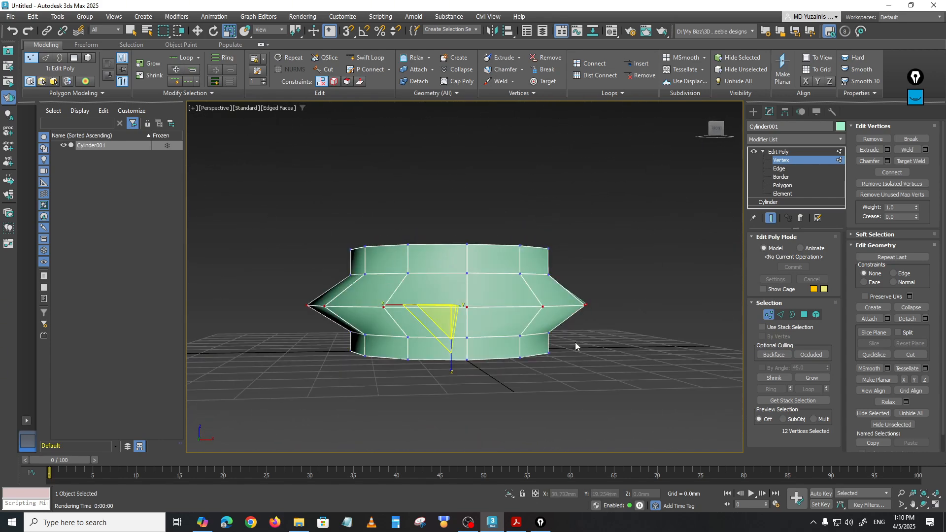
key(ctrl+z)
alt+middle_drag(553, 345, 514, 307)
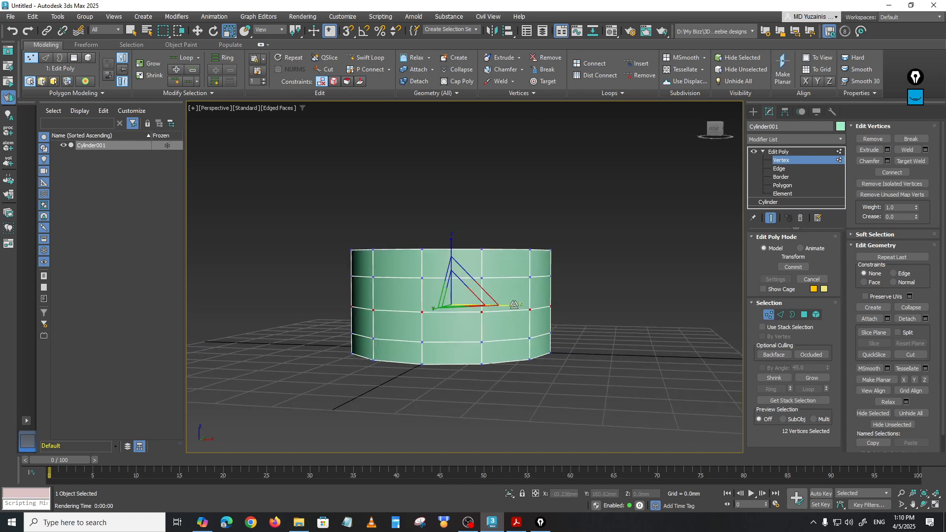
drag(513, 304, 541, 318)
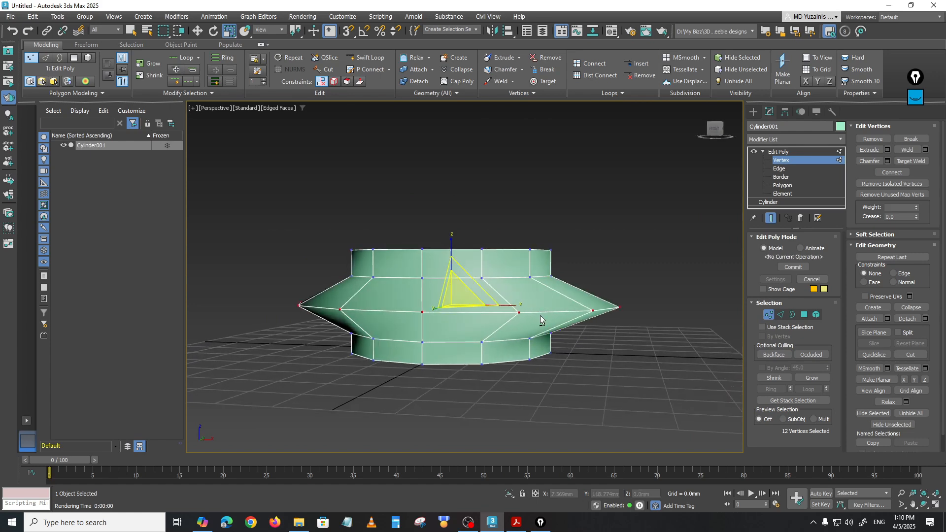
alt+middle_drag(543, 319, 520, 313)
key(ctrl+z)
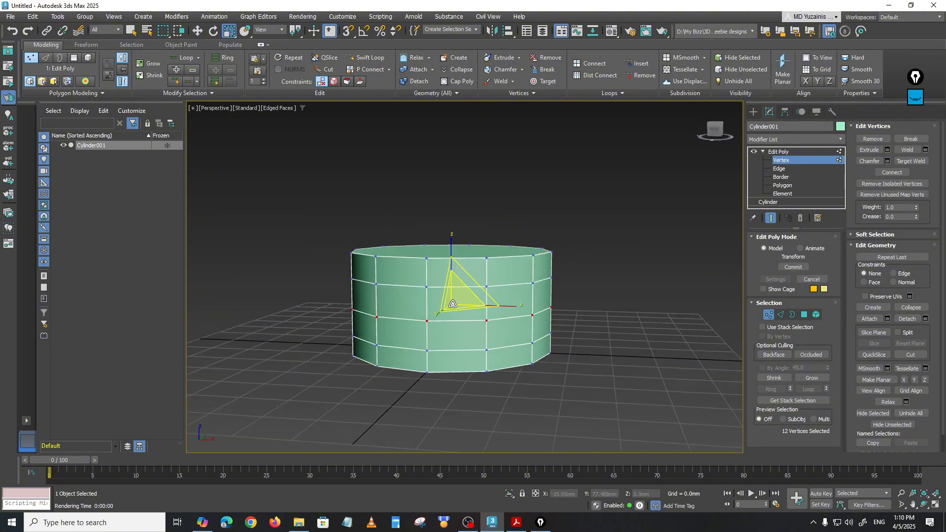
- Try scaling the middle vertex row uniformly on all axes in the Perspective view, and undo it
drag(454, 299, 479, 310)
alt+middle_drag(479, 311, 541, 339)
key(ctrl+z)
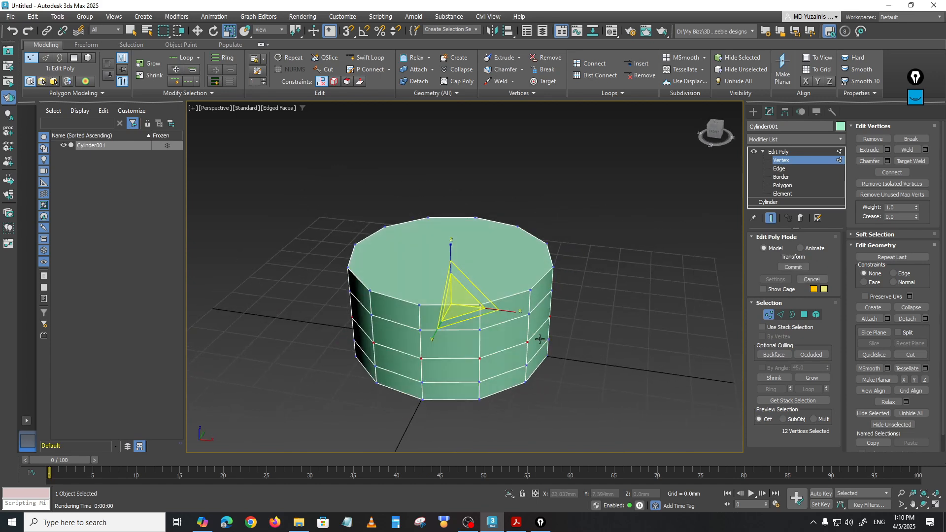
- In the Front view, scale the middle vertex row uniformly outward so it is wider than the base
key(f)
scroll(474, 344, up, 3)
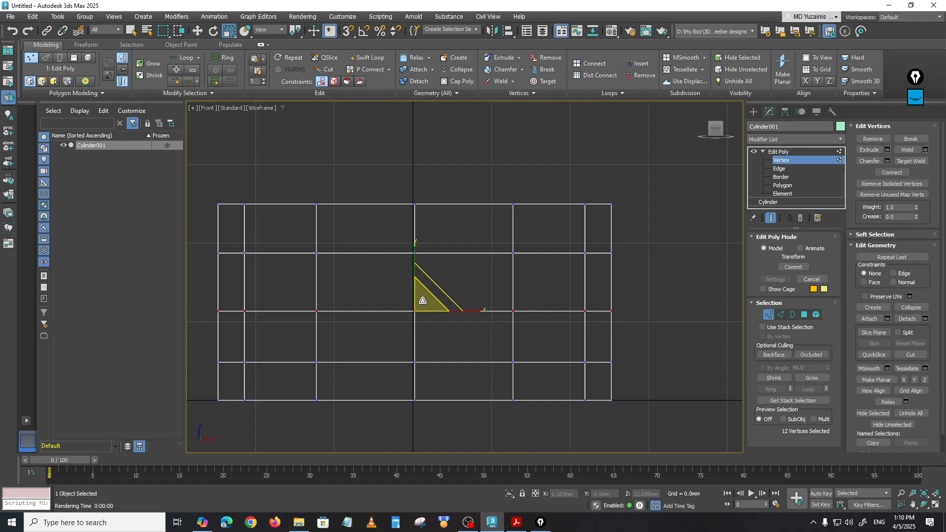
drag(422, 300, 434, 302)
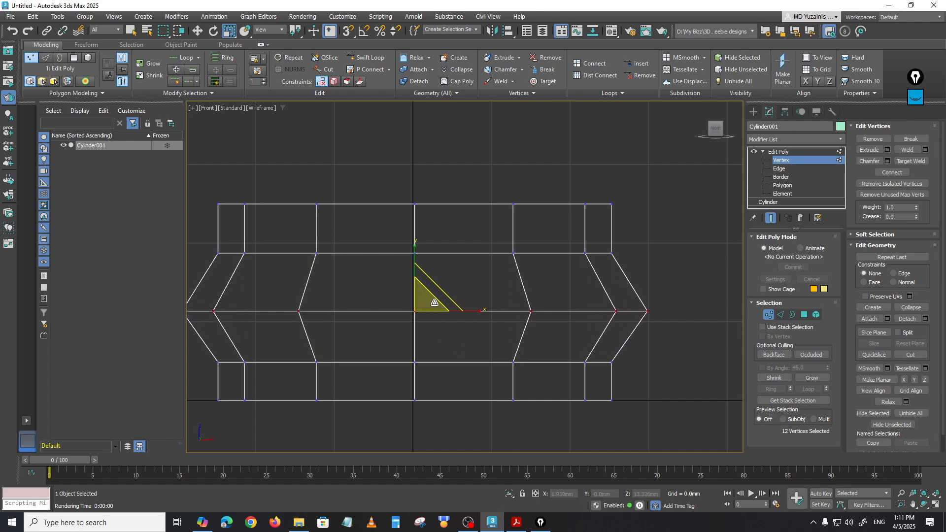
middle_drag(476, 323, 495, 348)
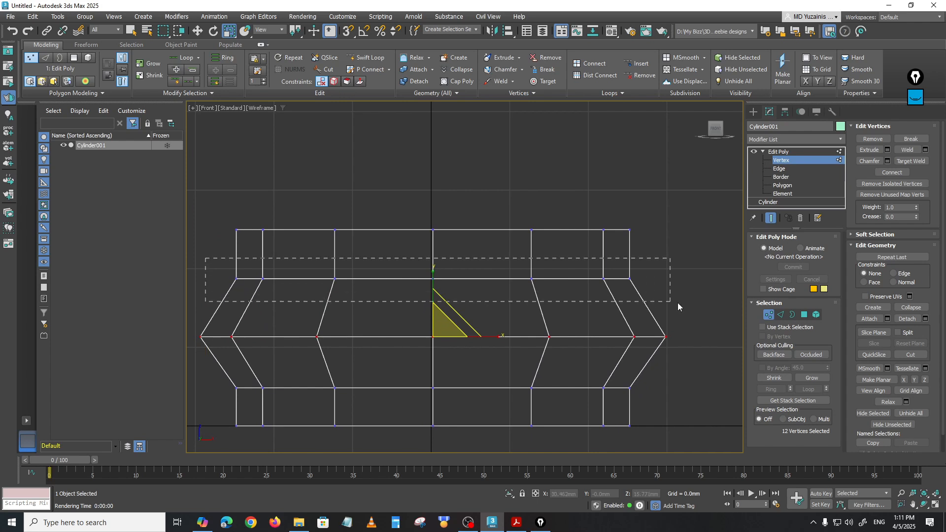
- Scale the second-highest and top vertex rows uniformly outward, each wider than the row below, to form the flared rim
drag(678, 303, 676, 302)
scroll(522, 309, down, 2)
mouse_move(475, 279)
mouse_down()
mouse_move(474, 257)
mouse_move(475, 268)
mouse_up()
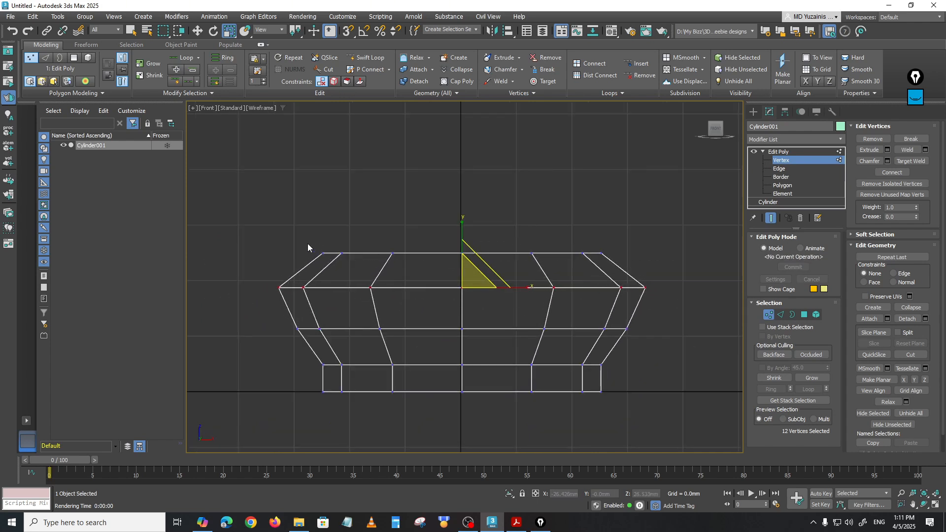
drag(646, 278, 679, 276)
drag(472, 245, 478, 224)
- Check the shape against the pink profile sketch, and uniformly scale the two lowest vertex rows slightly inward to narrow the base
click(916, 102)
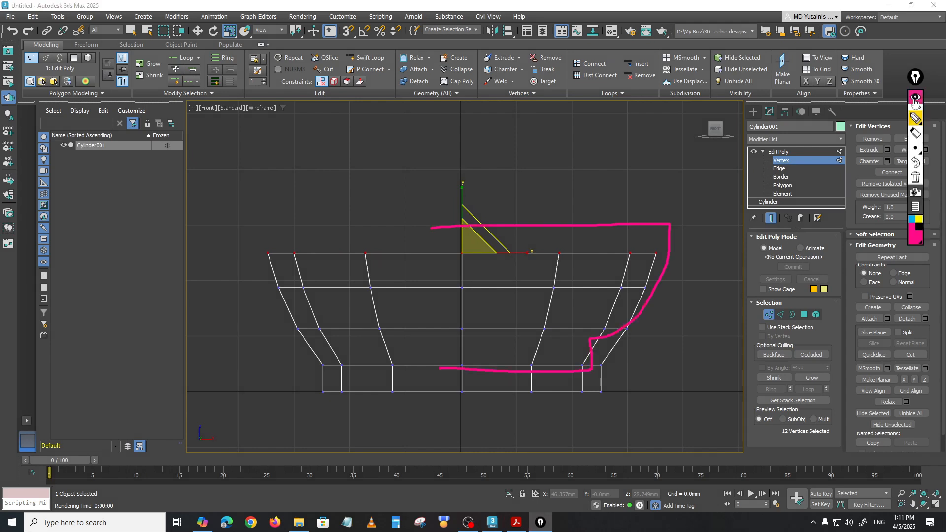
click(914, 101)
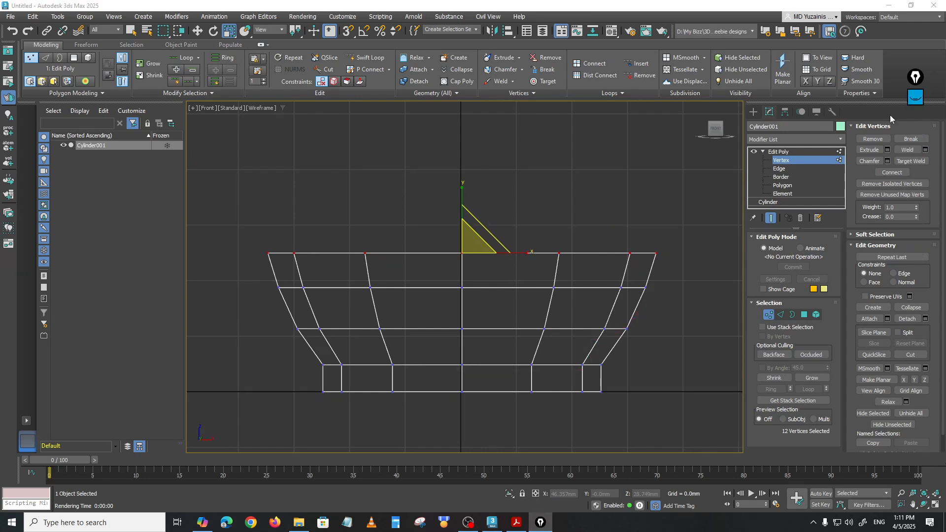
middle_drag(661, 319, 641, 324)
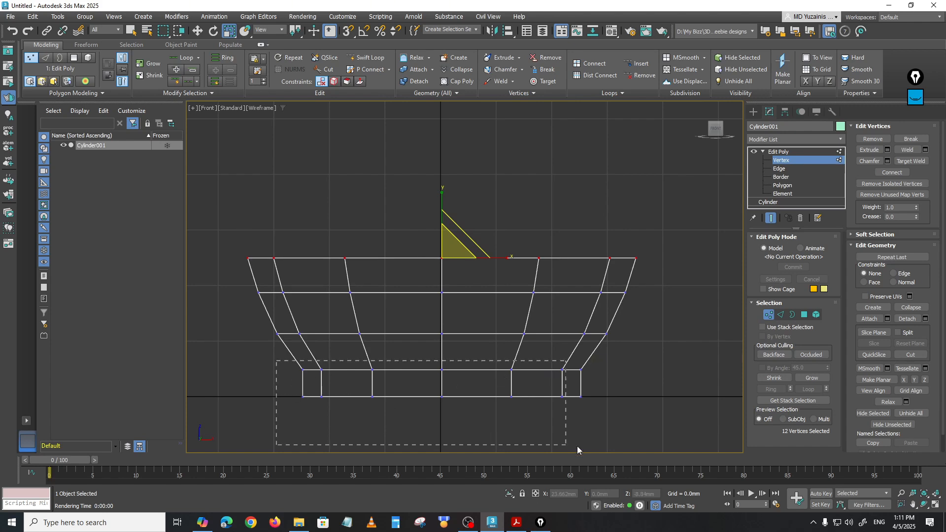
drag(578, 445, 652, 427)
mouse_move(459, 377)
mouse_down()
mouse_move(450, 380)
mouse_move(458, 377)
mouse_up()
click(625, 377)
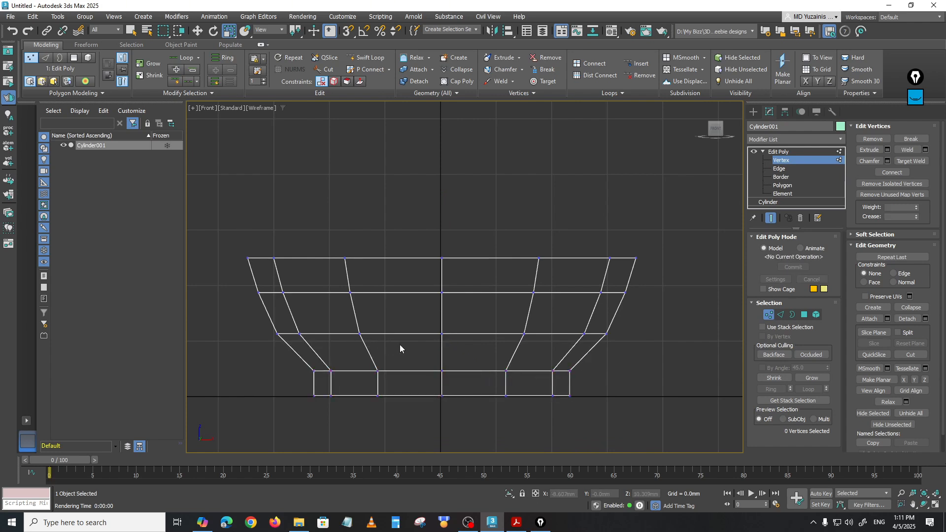
- Inspect the cup in the Perspective view and apply the layout with two side-by-side viewports
mouse_move(523, 319)
middle_down()
mouse_move(454, 268)
mouse_move(452, 332)
mouse_move(401, 281)
mouse_move(440, 285)
mouse_move(445, 327)
middle_up()
key(p)
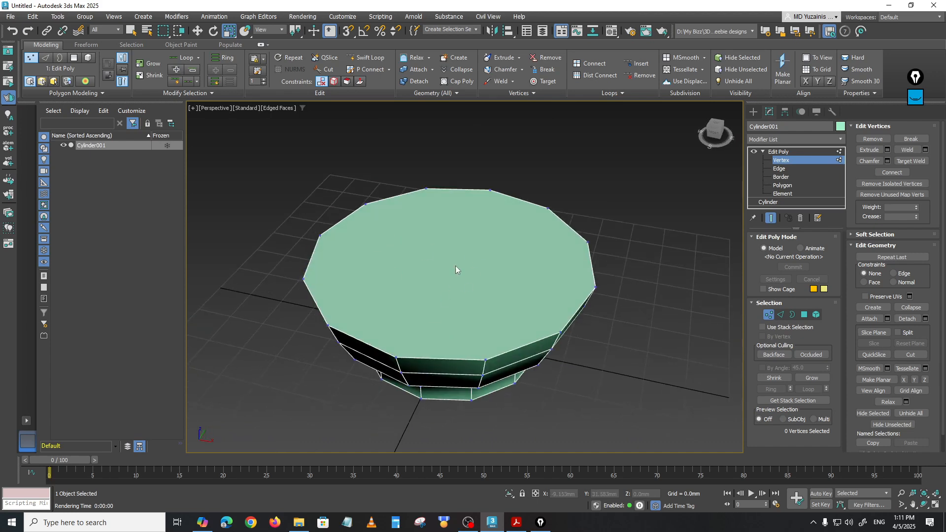
alt+middle_drag(548, 296, 453, 181)
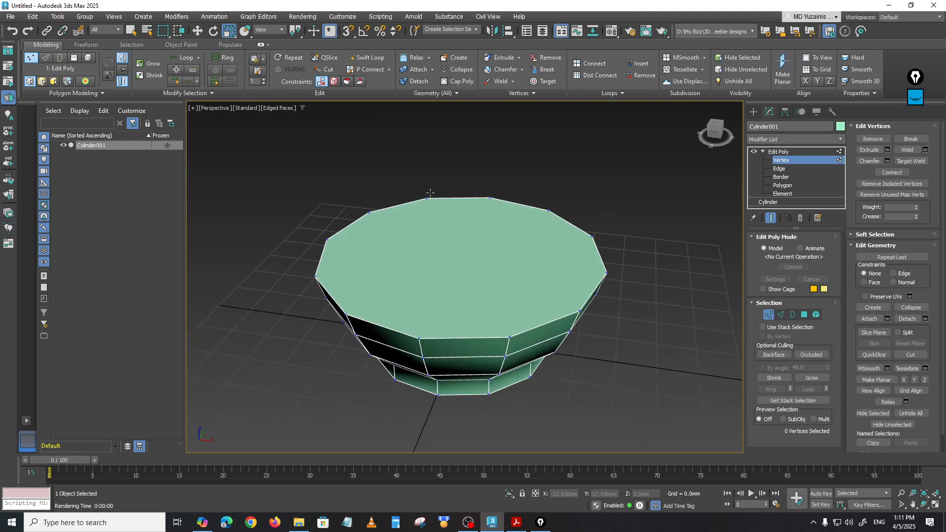
click(28, 423)
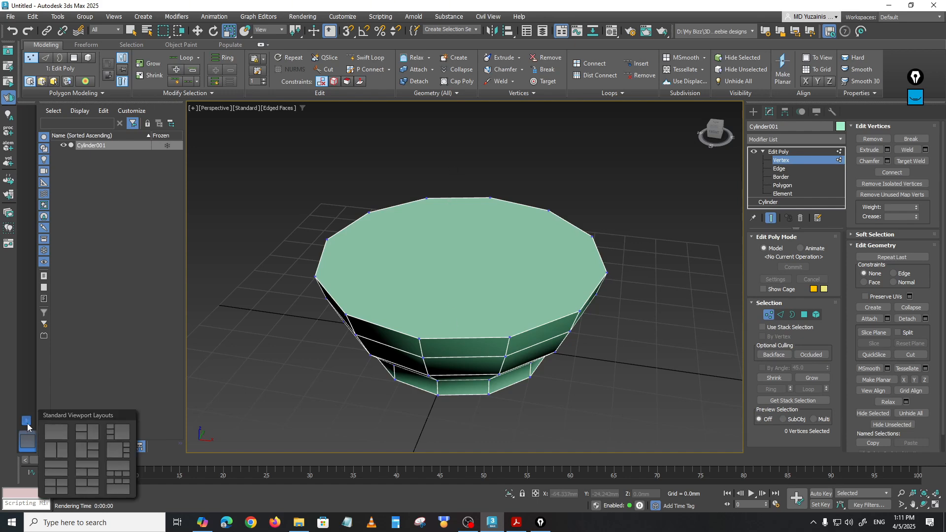
click(55, 449)
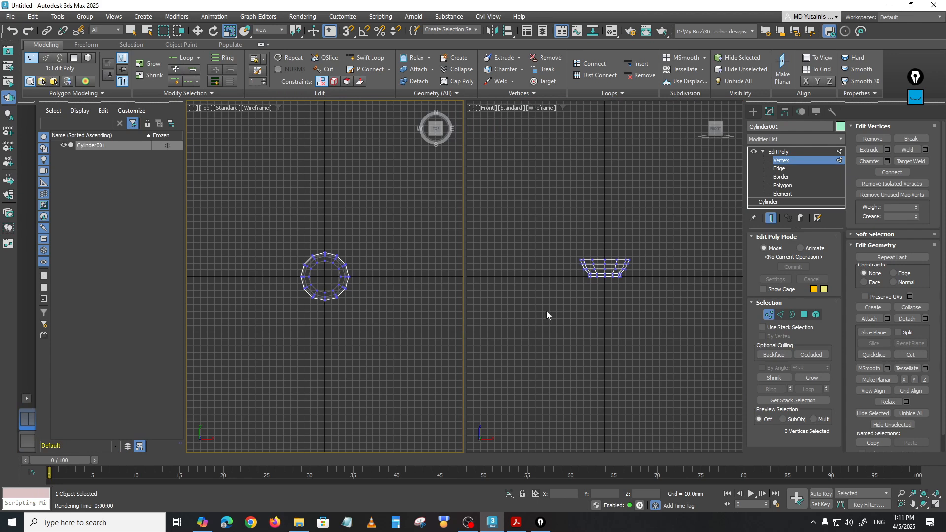
- Change the Front viewport to a Perspective view with default shading and edged faces, framed closely on the cup
middle_drag(554, 301, 603, 331)
key(p)
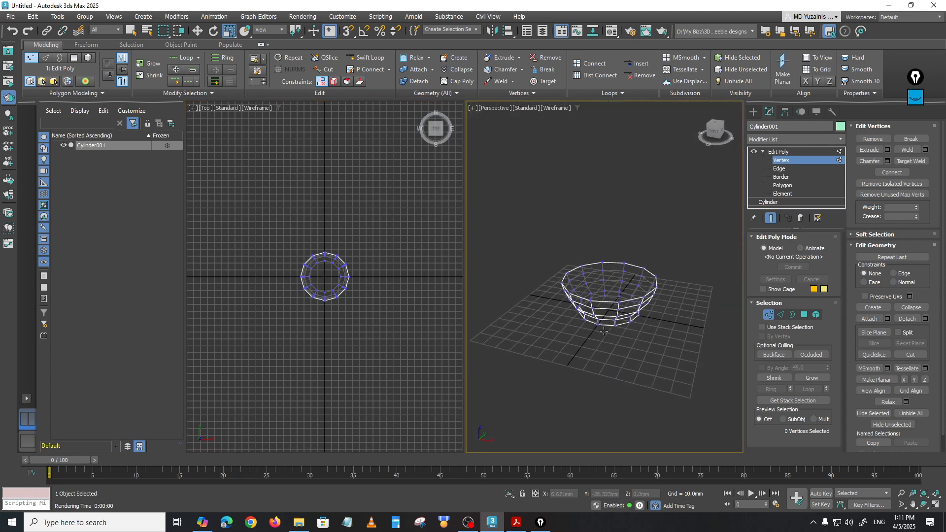
key(F3)
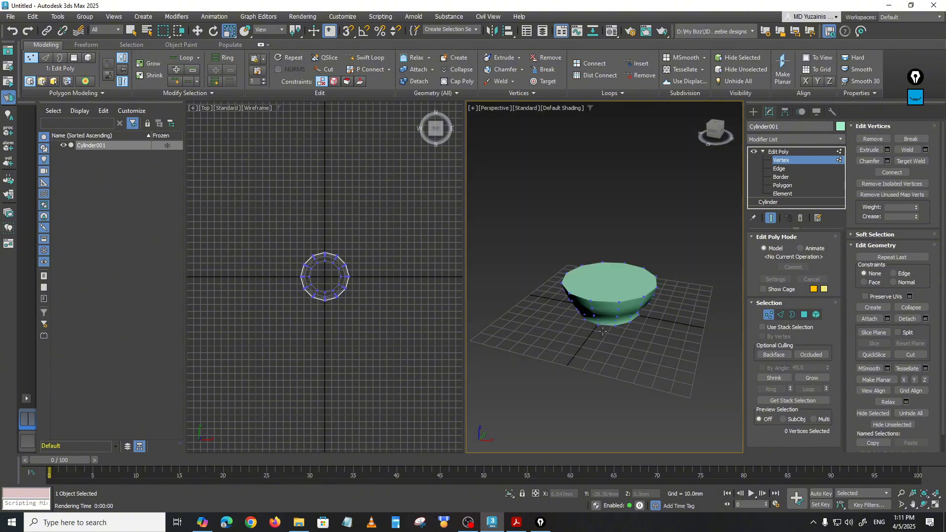
middle_drag(603, 330, 608, 367)
scroll(609, 341, up, 4)
scroll(613, 360, down, 2)
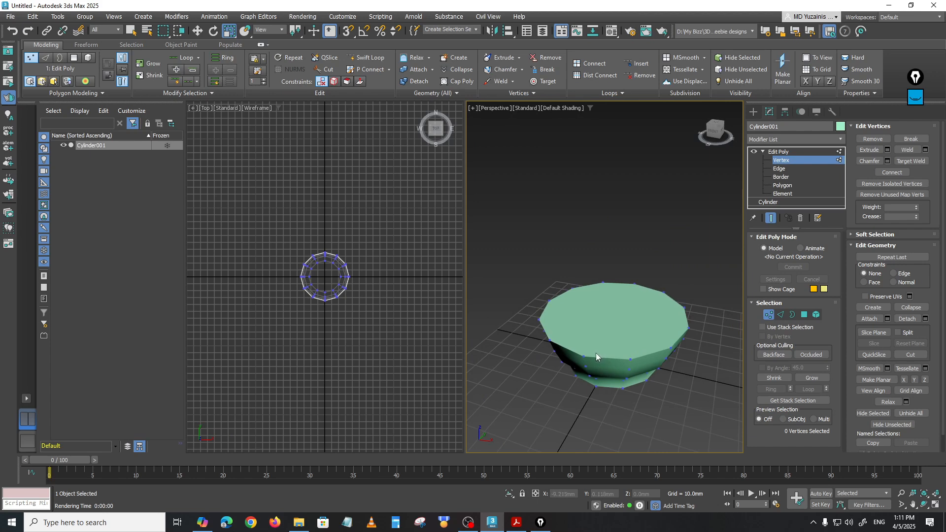
key(F4)
alt+middle_drag(610, 353, 591, 323)
scroll(339, 291, up, 4)
- Change the Top viewport to the Front view and frame the whole cup profile in it
middle_drag(339, 291, 363, 345)
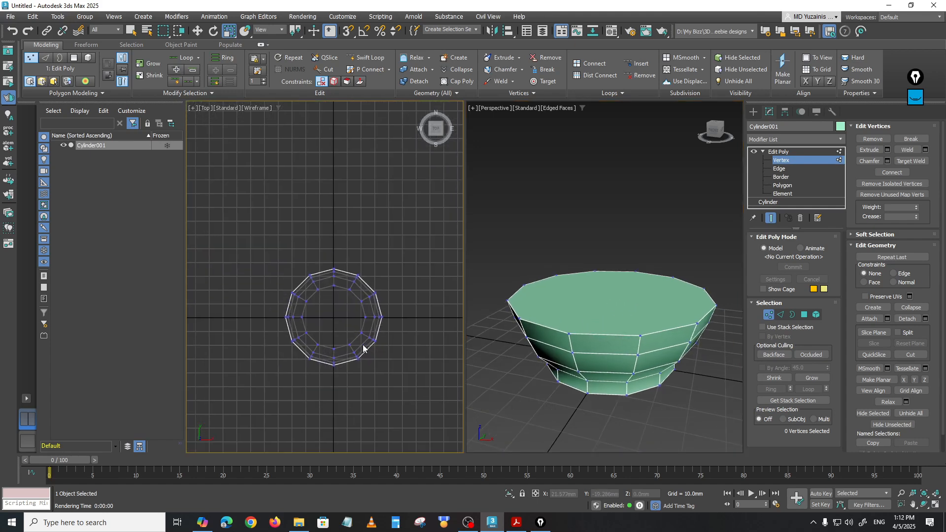
key(f)
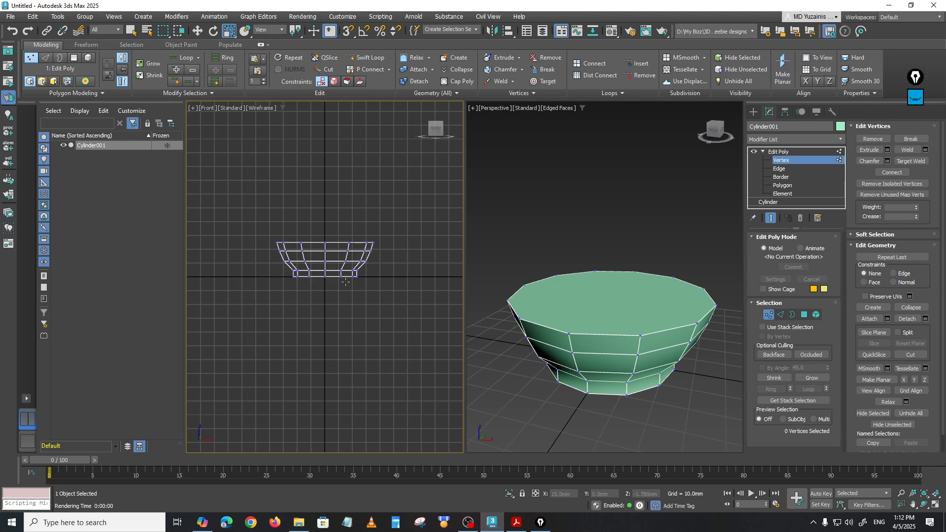
scroll(334, 327, up, 4)
middle_drag(333, 342, 341, 301)
mouse_move(631, 354)
alt+middle_down()
mouse_move(634, 345)
mouse_move(635, 365)
alt+middle_up()
scroll(391, 348, up, 3)
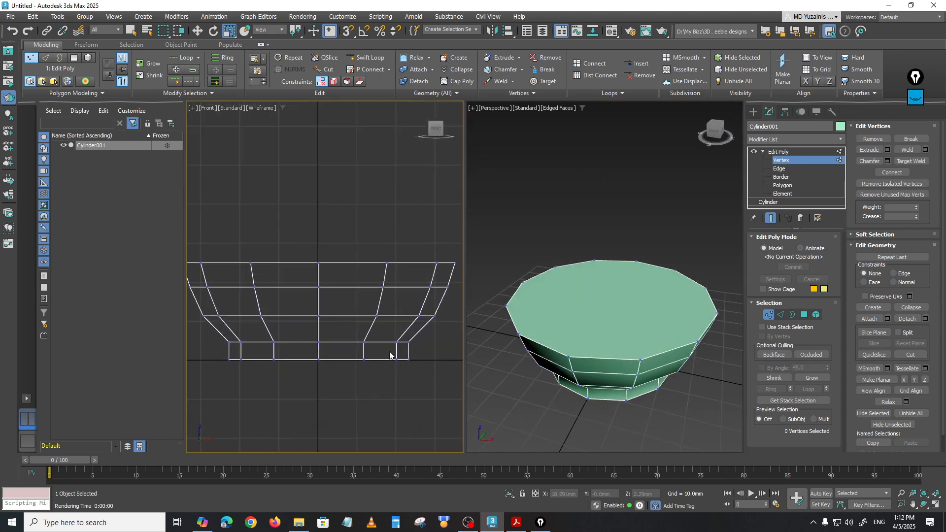
middle_drag(391, 348, 365, 346)
scroll(405, 339, down, 1)
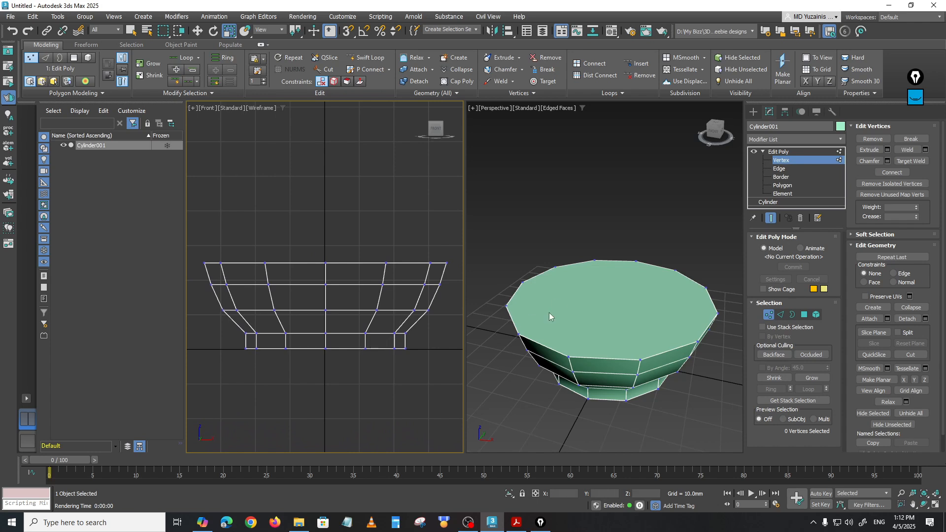
- Inset the cup's top polygon slightly to form a narrow rim around the opening, and clear the selection
click(783, 185)
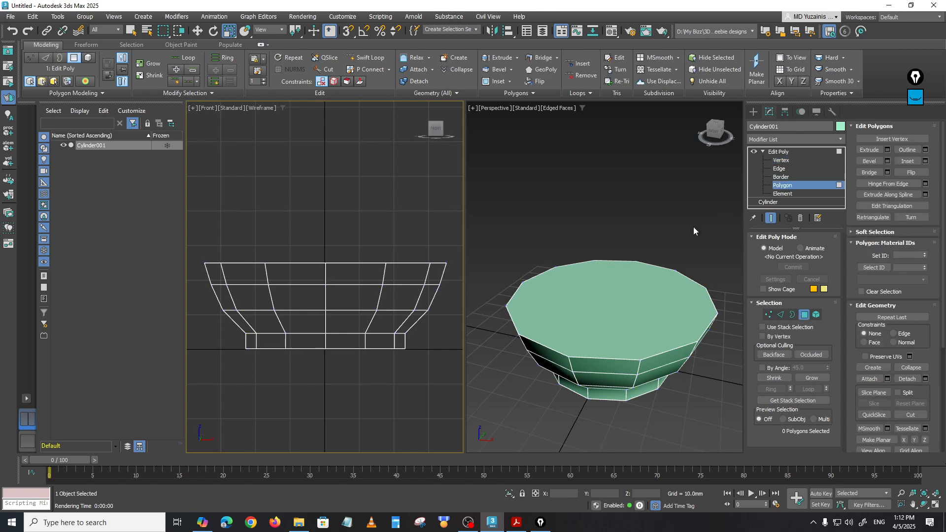
click(606, 307)
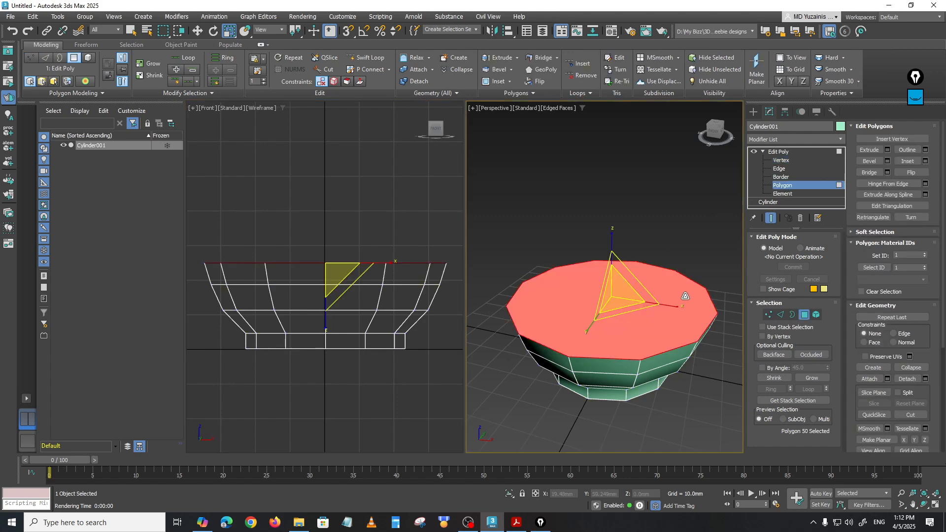
click(907, 161)
mouse_move(651, 292)
middle_down()
mouse_move(642, 295)
mouse_move(667, 284)
mouse_move(642, 284)
middle_up()
scroll(643, 294, up, 2)
scroll(642, 284, down, 2)
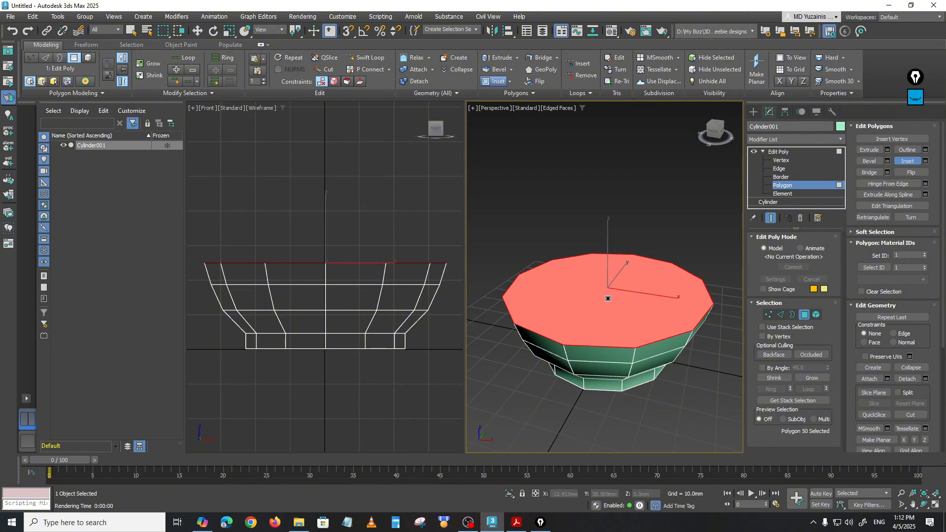
drag(596, 301, 596, 306)
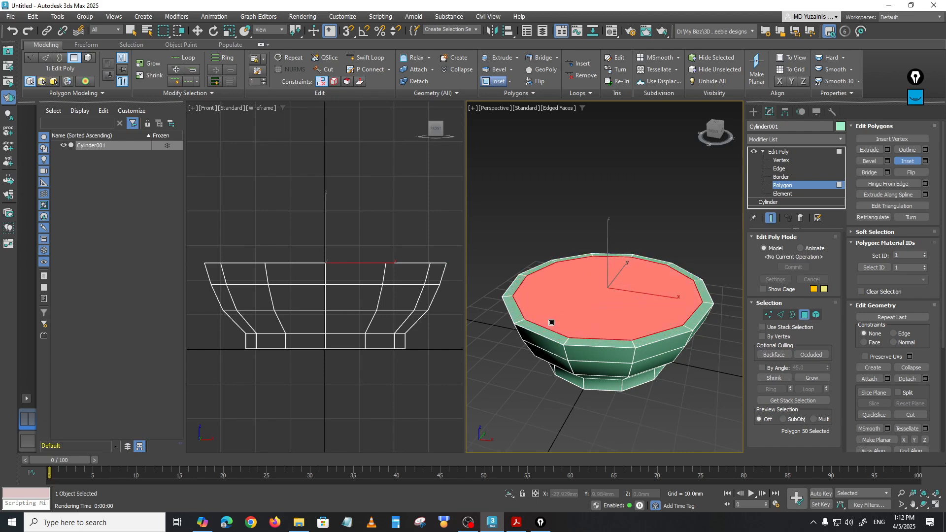
key(r)
click(626, 216)
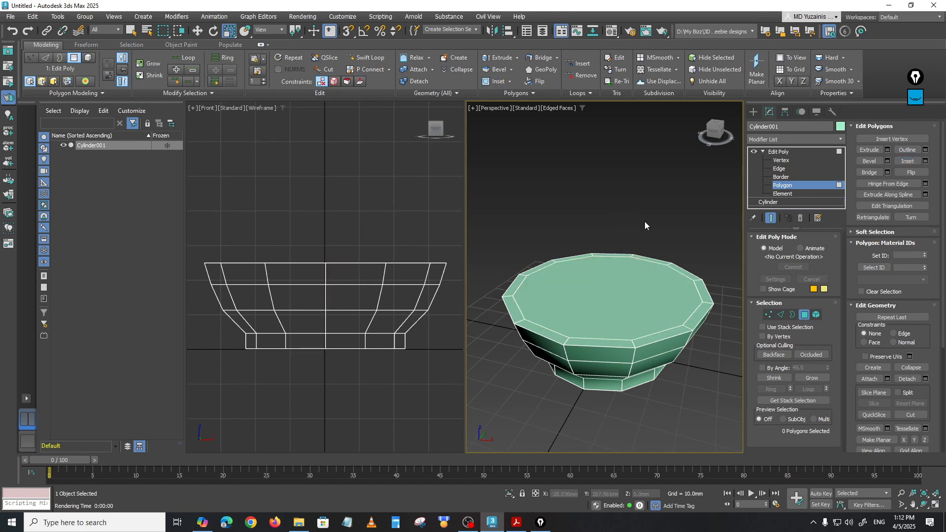
- Check the individual polygons of the new rim by selecting several of them one at a time
click(557, 336)
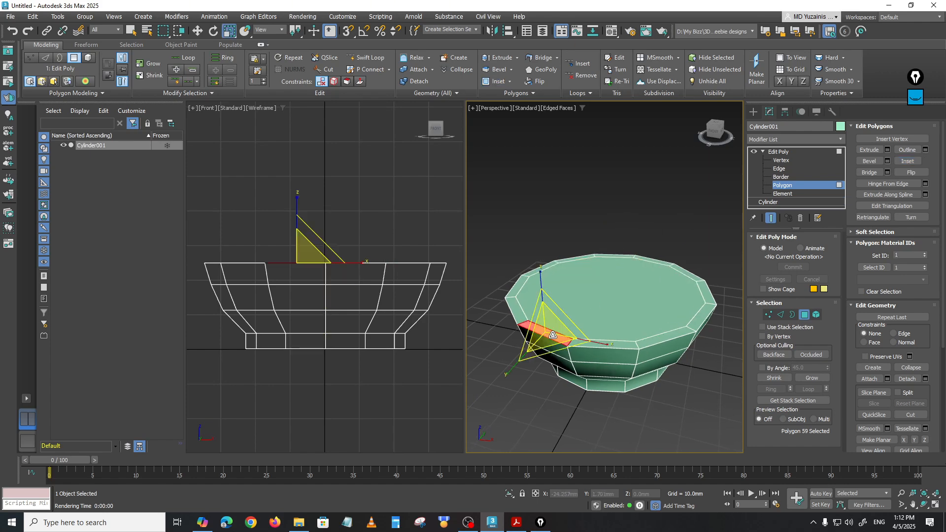
click(620, 345)
click(659, 339)
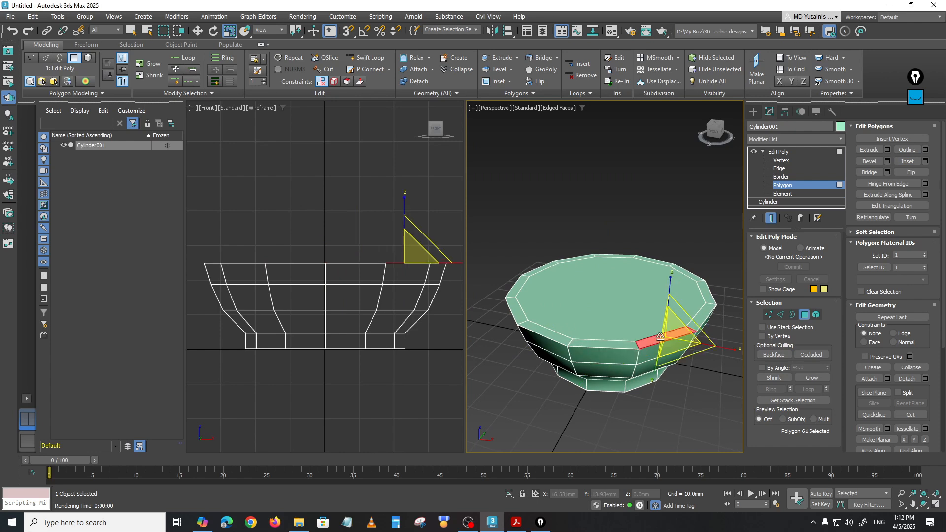
click(702, 316)
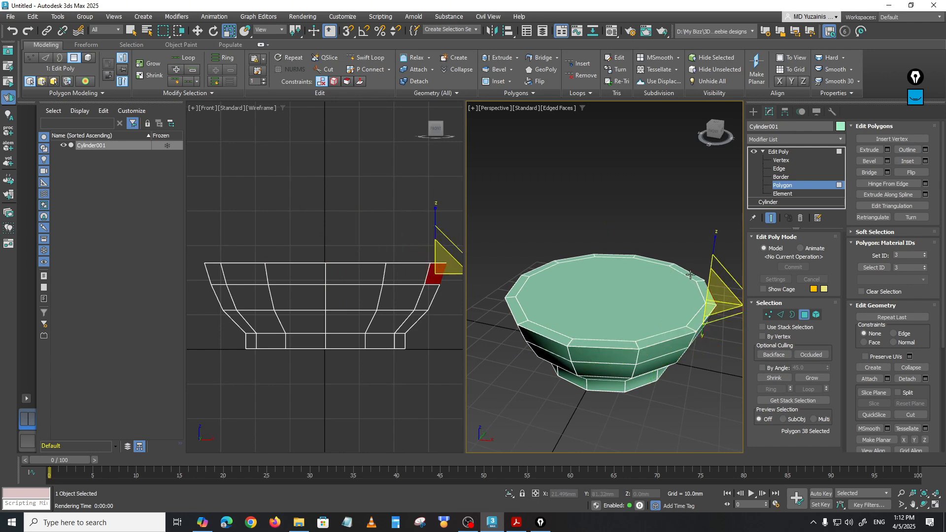
click(703, 295)
scroll(710, 297, up, 3)
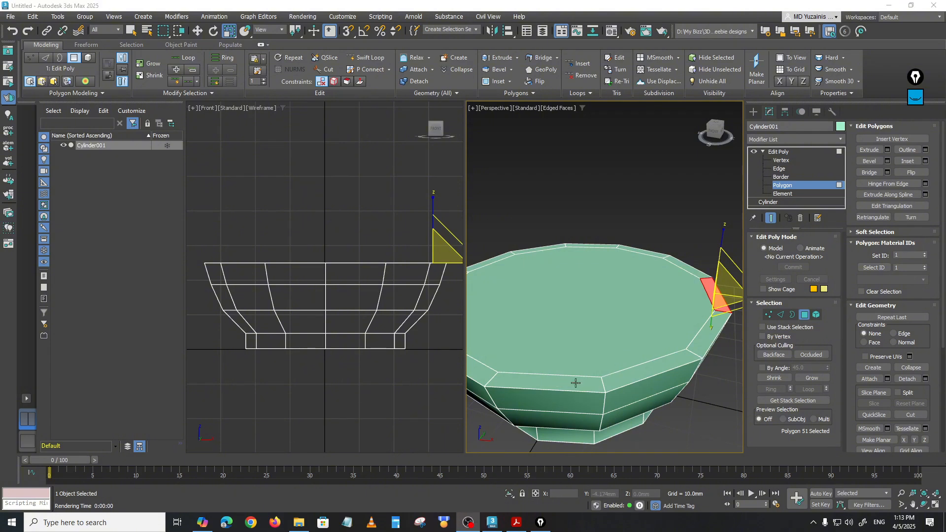
scroll(629, 327, down, 2)
alt+middle_drag(621, 342, 624, 333)
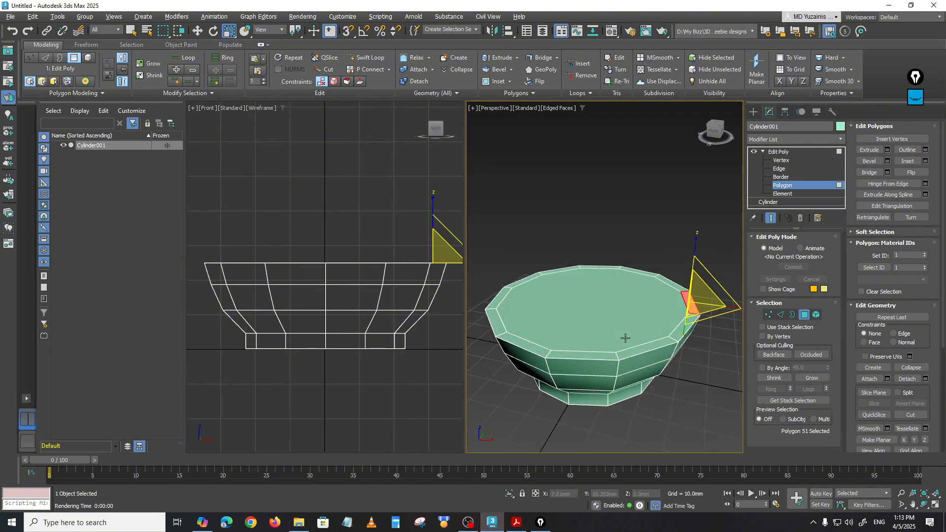
- Select the large inner top polygon and bevel it downward with a height of about -6.213 mm and no outline change
click(586, 311)
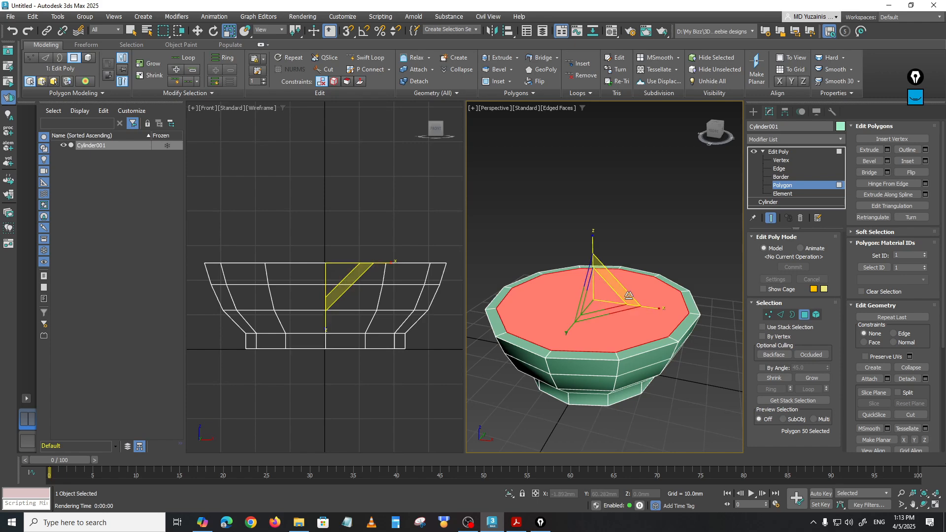
click(653, 247)
click(603, 309)
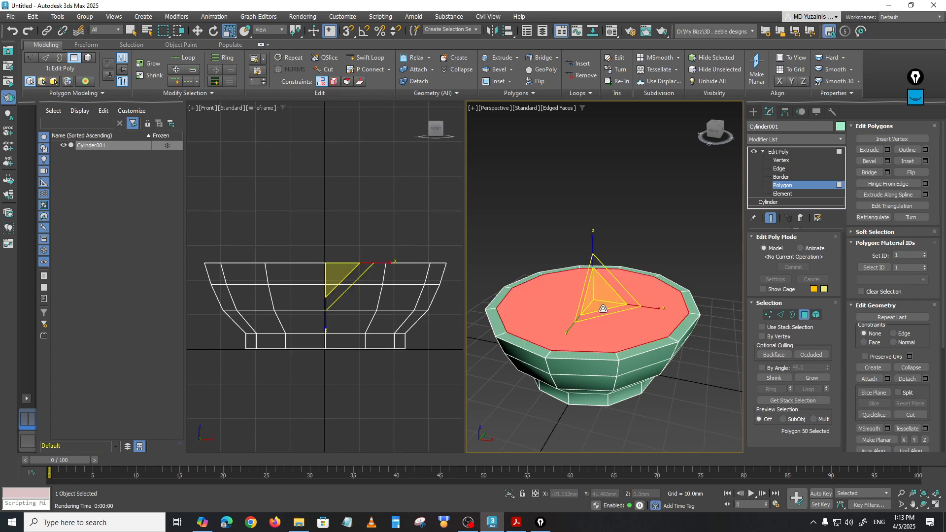
click(888, 163)
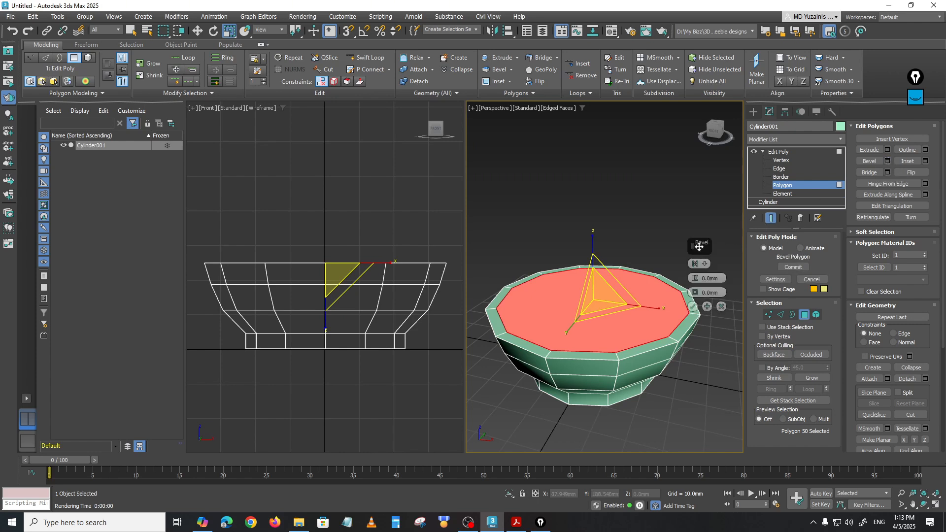
drag(689, 238, 668, 194)
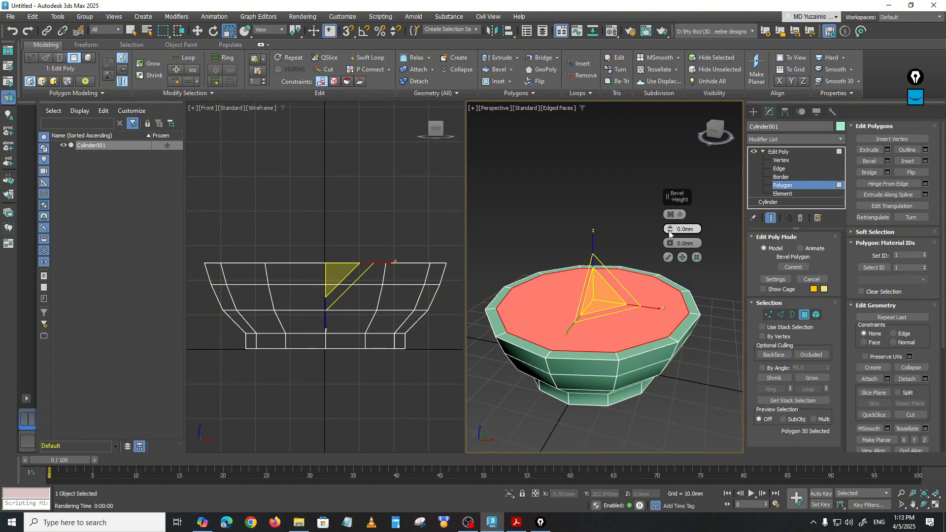
drag(670, 233, 670, 237)
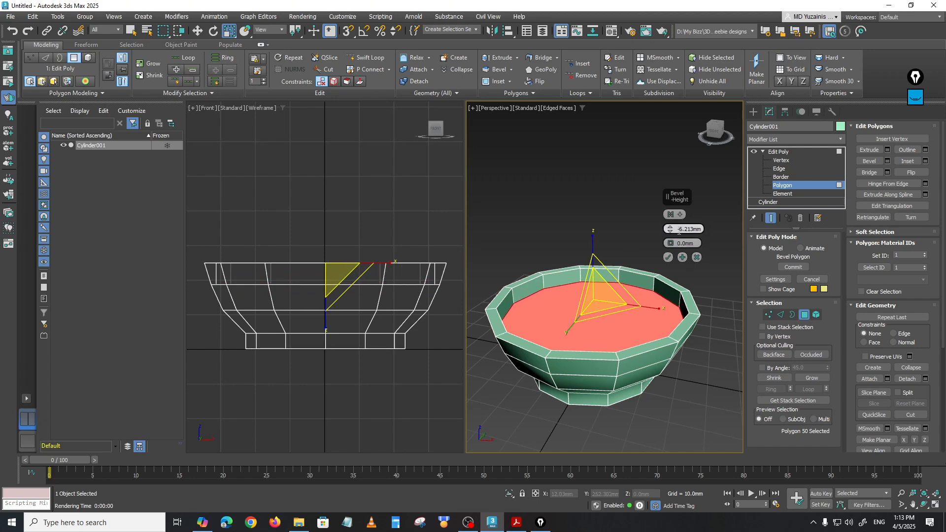
- Try a deeper straight bevel with a height of about -19.231 mm, inspect the walls, and undo it
drag(671, 232, 651, 284)
alt+middle_drag(651, 284, 654, 345)
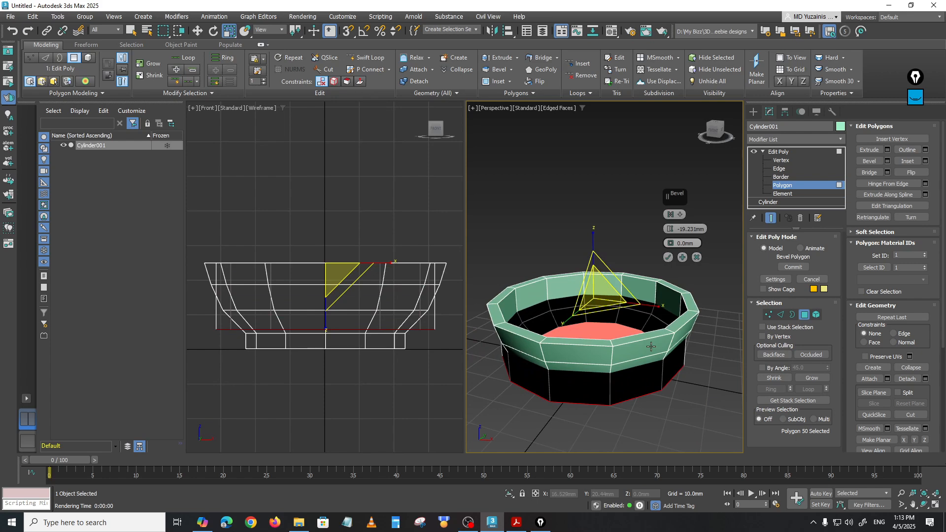
key(ctrl+z)
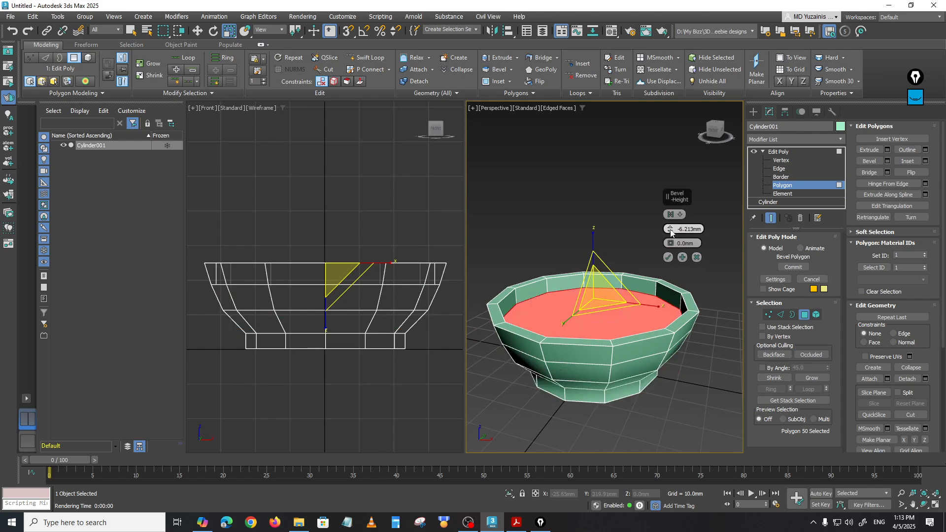
- Try hollowing the cup in a single bevel with height -21.006 mm and outline -16.569 mm, and undo both values after inspecting it
drag(670, 230, 670, 270)
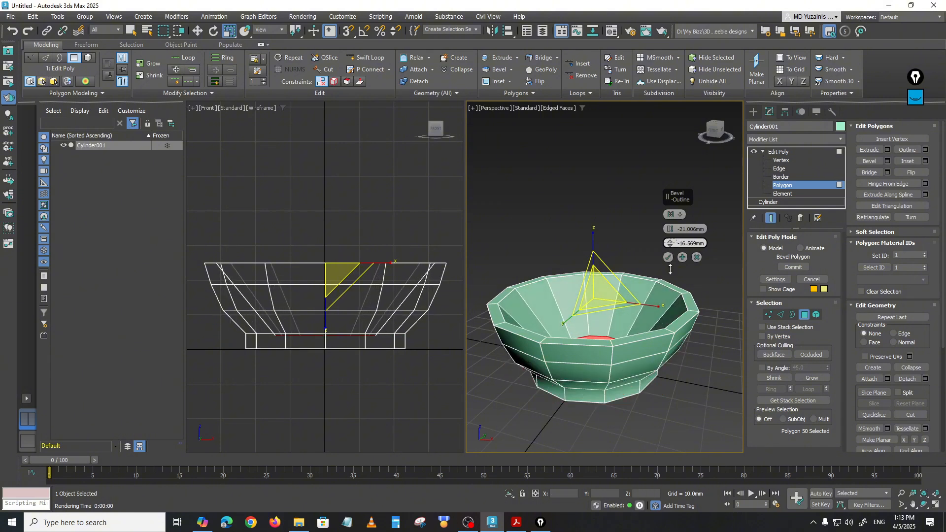
alt+middle_drag(656, 348, 648, 322)
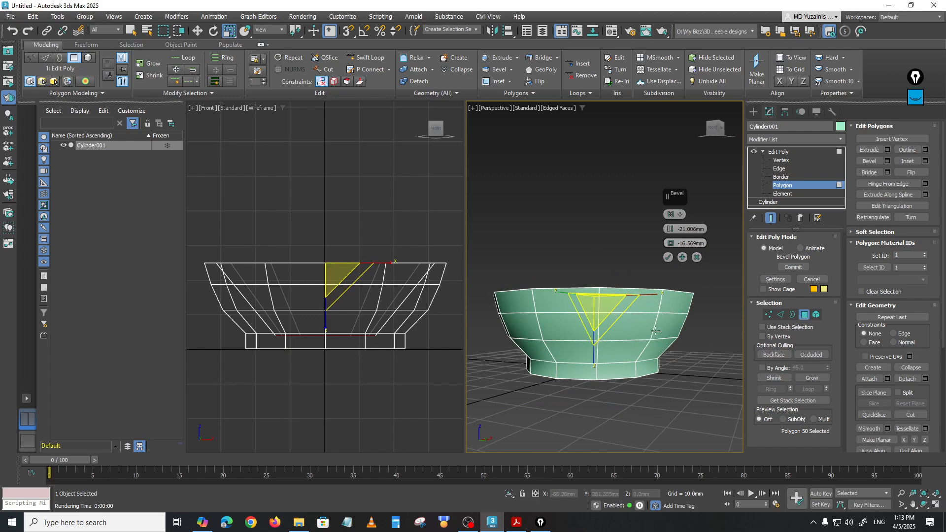
alt+middle_drag(655, 331, 624, 326)
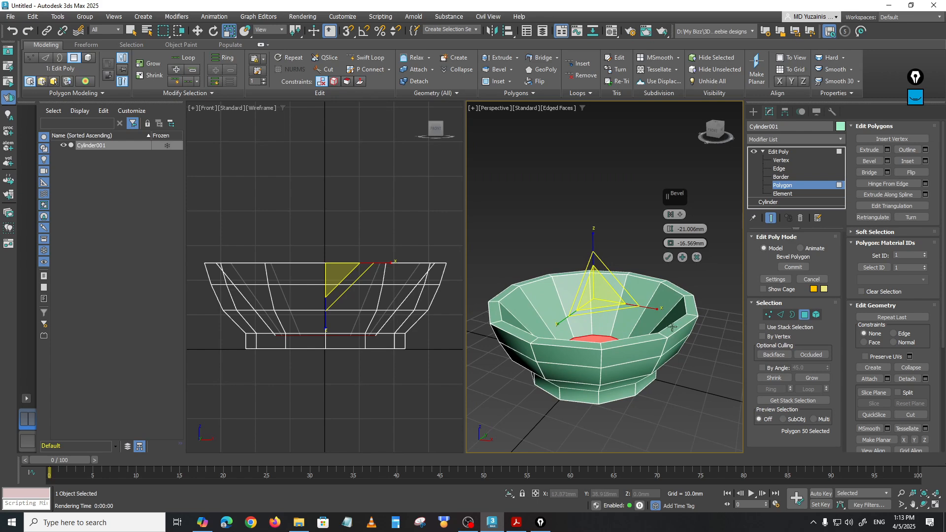
scroll(654, 361, up, 5)
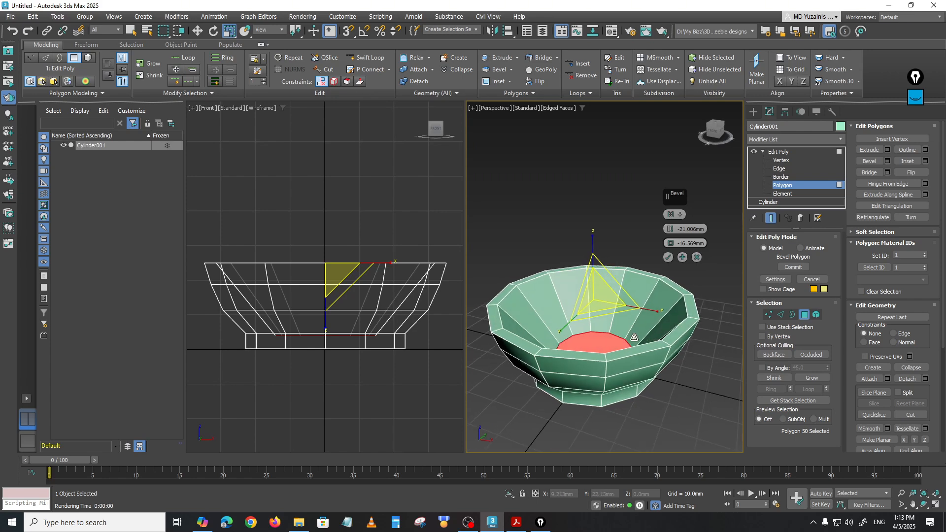
scroll(635, 329, down, 5)
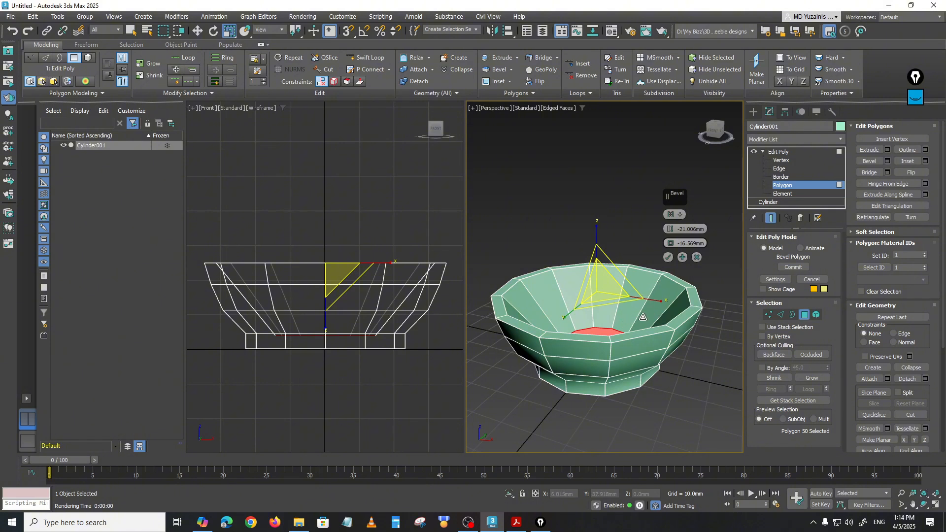
key(ctrl+z)
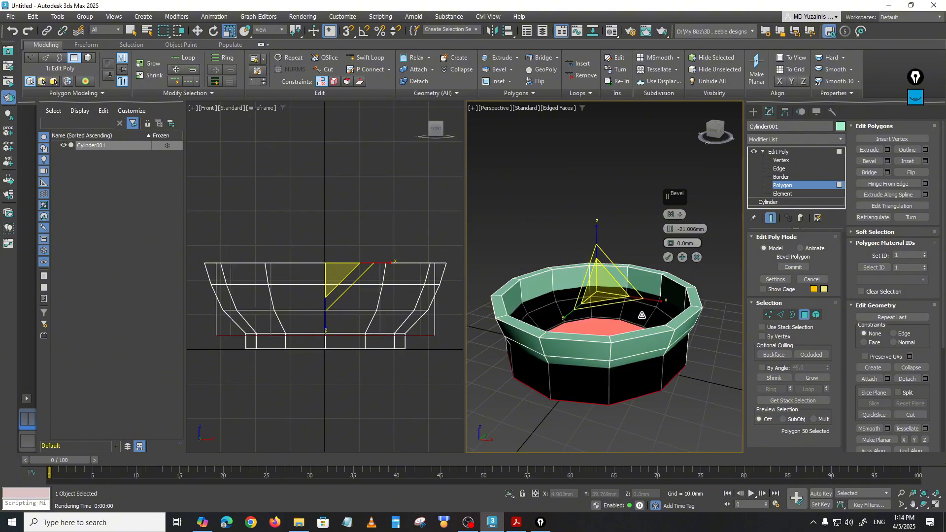
key(ctrl+z)
- Set the first bevel level to height -6.509 mm and outline -2.082 mm to follow the outer wall, and apply it while continuing the bevel
alt+middle_drag(621, 321, 615, 318)
middle_drag(615, 318, 617, 329)
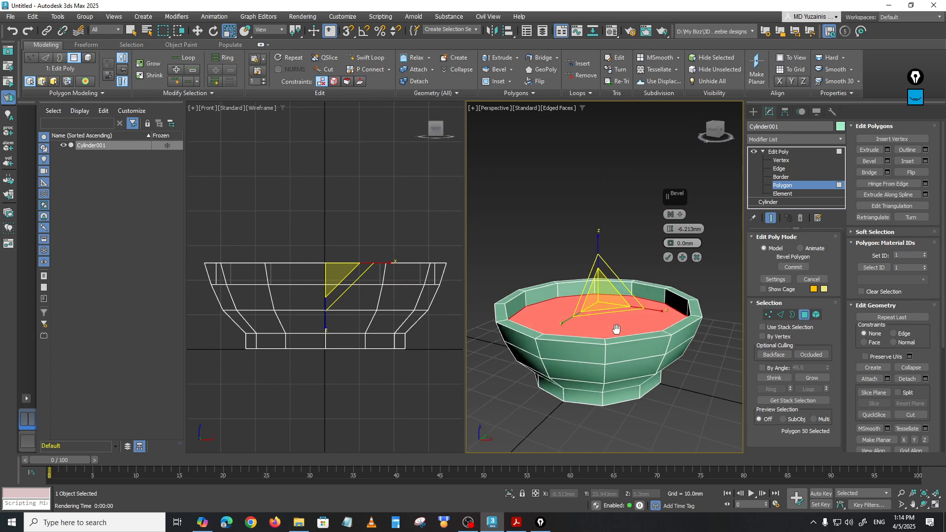
drag(671, 228, 671, 228)
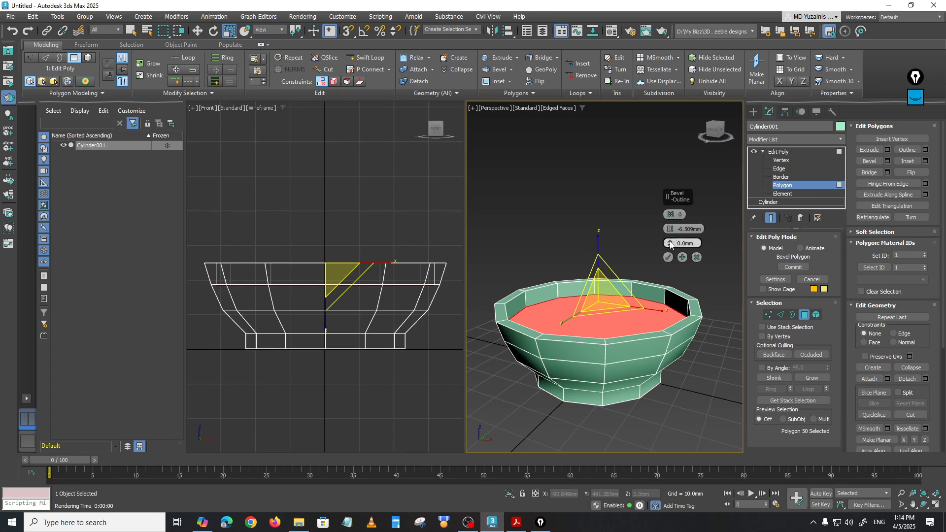
drag(671, 244, 670, 245)
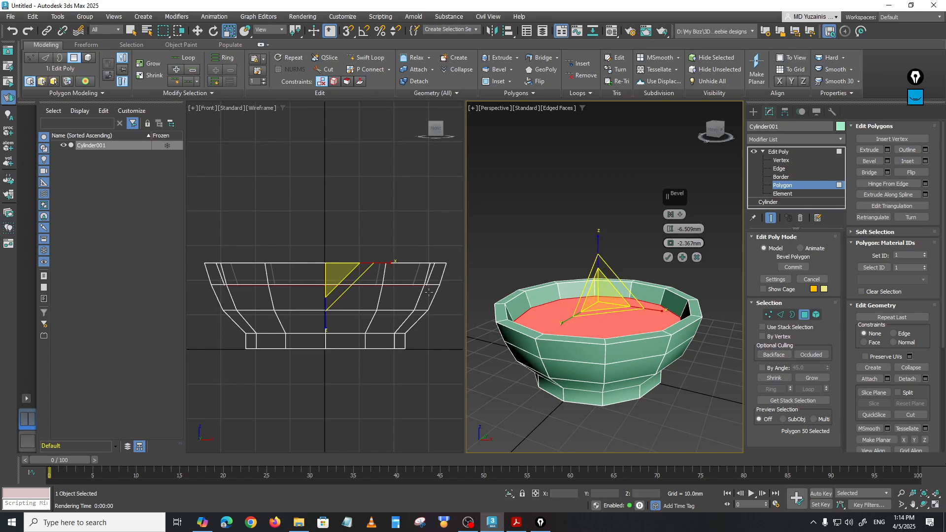
scroll(321, 290, up, 5)
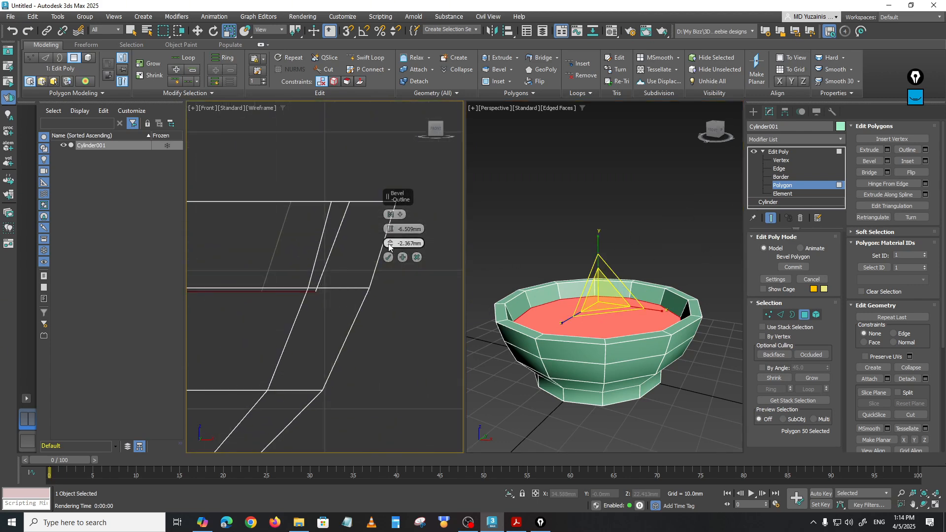
mouse_move(390, 245)
mouse_down()
mouse_move(397, 226)
mouse_move(394, 238)
mouse_up()
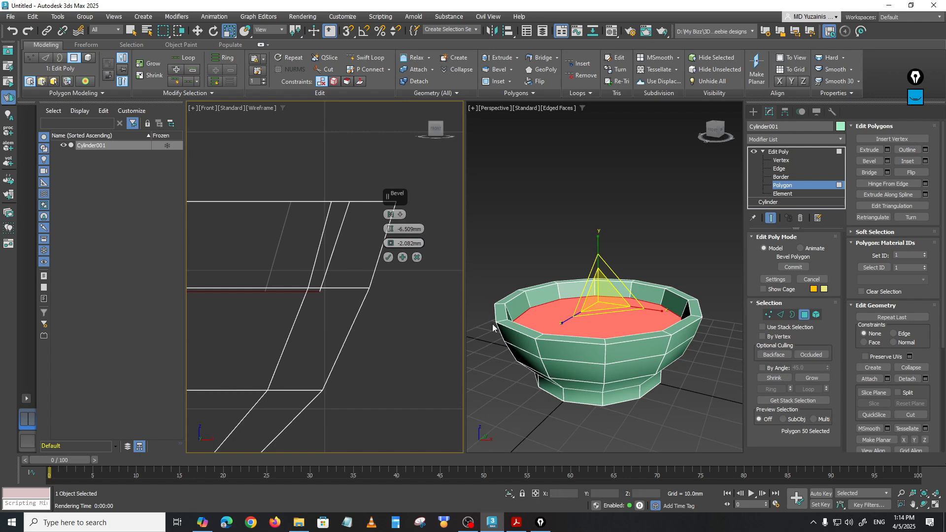
scroll(401, 314, down, 2)
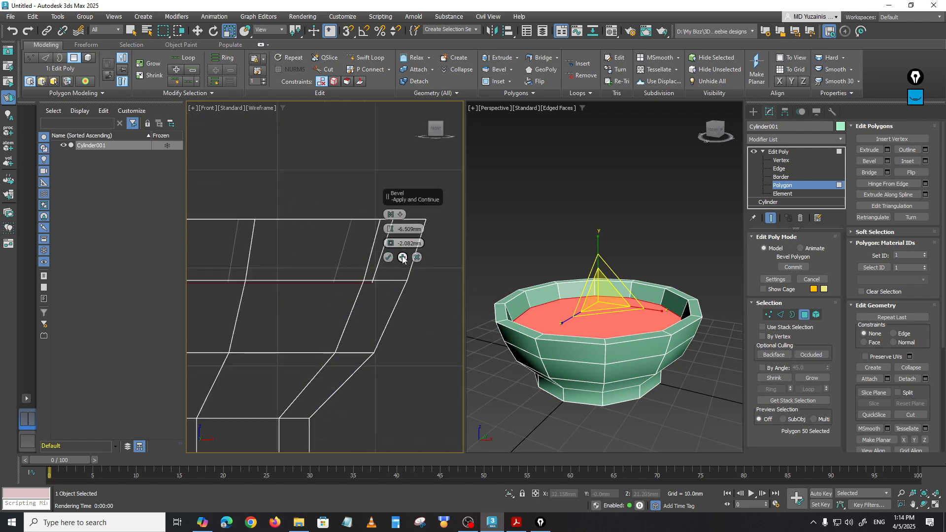
middle_drag(393, 306, 420, 306)
scroll(382, 306, up, 1)
scroll(379, 306, down, 3)
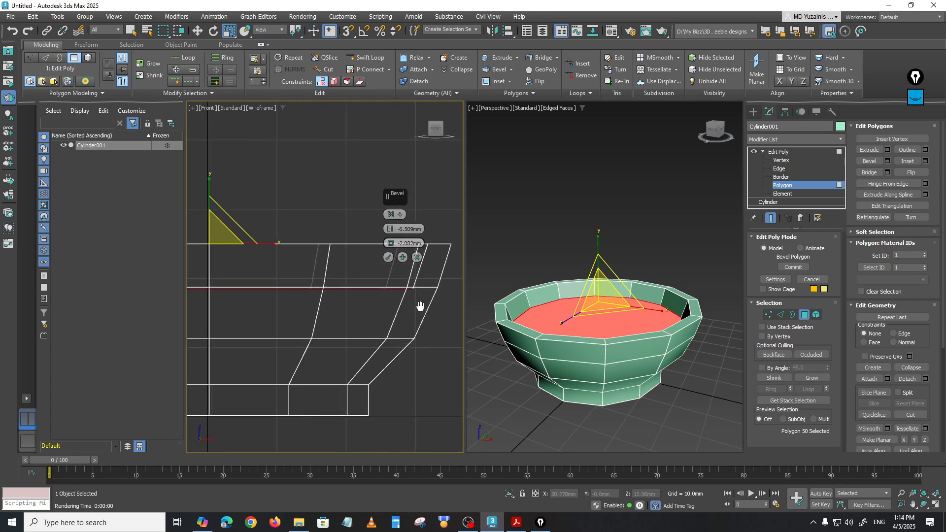
click(402, 257)
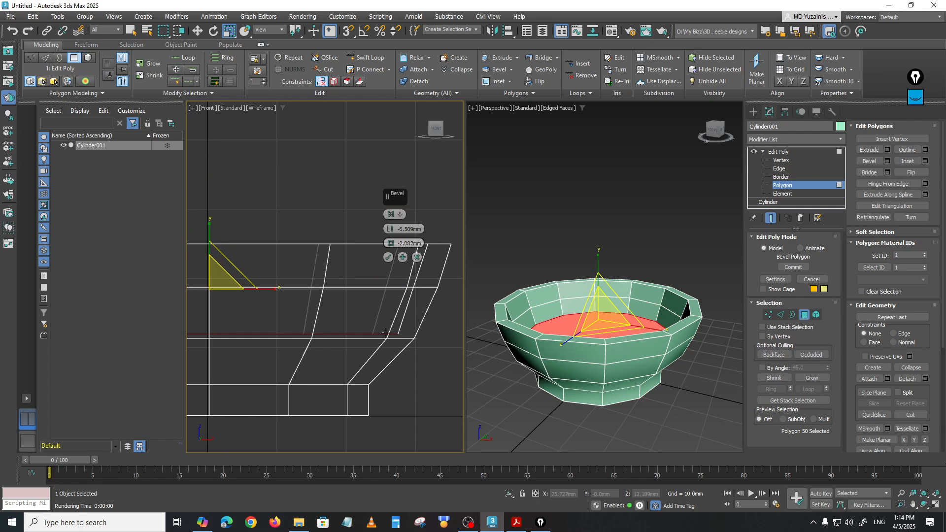
- Bevel two more levels along the outer wall: height -7.22 mm with outline -3.576 mm, and height -5.726 mm with outline -5.639 mm
mouse_move(389, 247)
mouse_down()
mouse_move(390, 231)
mouse_move(390, 243)
mouse_up()
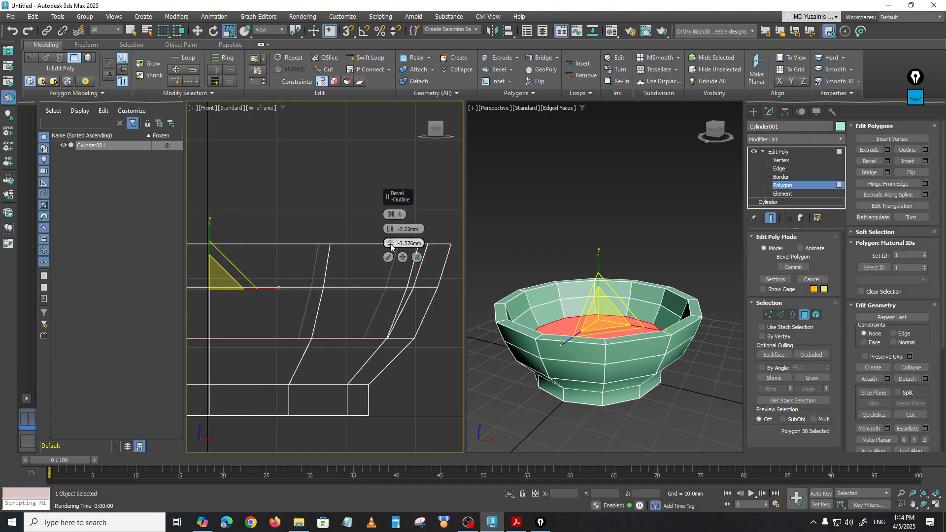
mouse_move(408, 302)
middle_down()
mouse_move(417, 303)
mouse_move(412, 315)
middle_up()
click(403, 257)
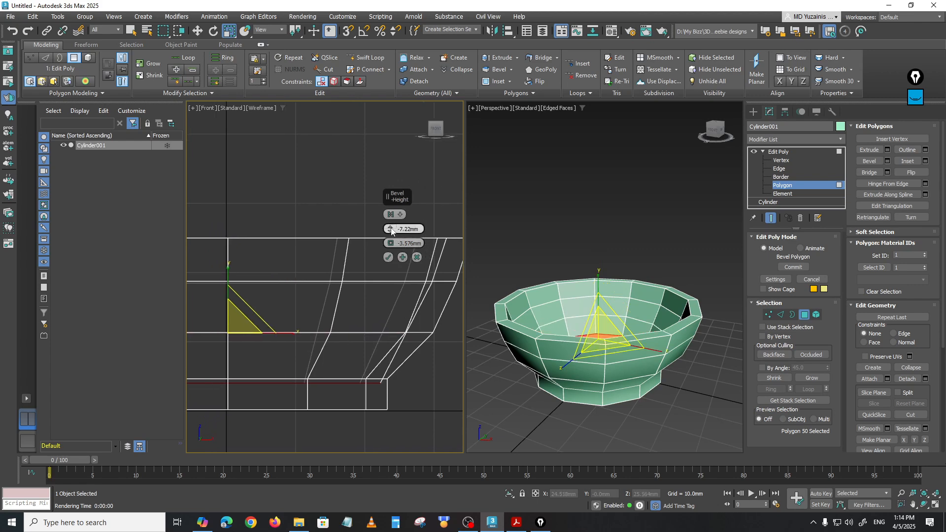
drag(391, 230, 391, 257)
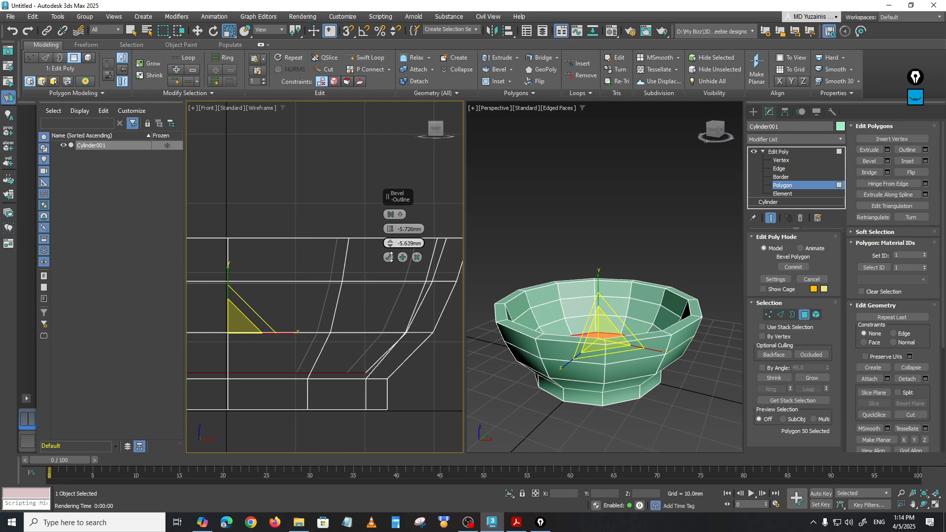
click(389, 257)
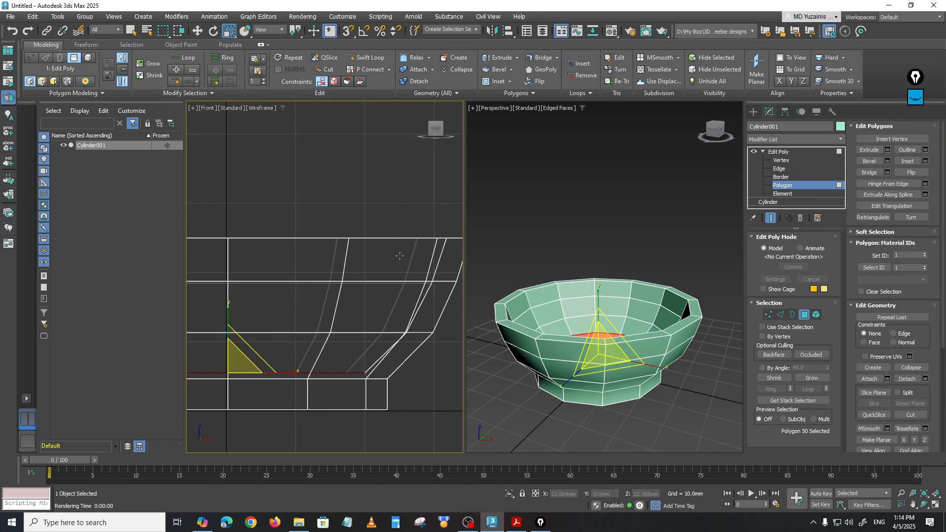
- Clear the polygon selection and return from polygon editing to the whole Edit Poly object
click(617, 254)
alt+middle_drag(618, 276, 634, 324)
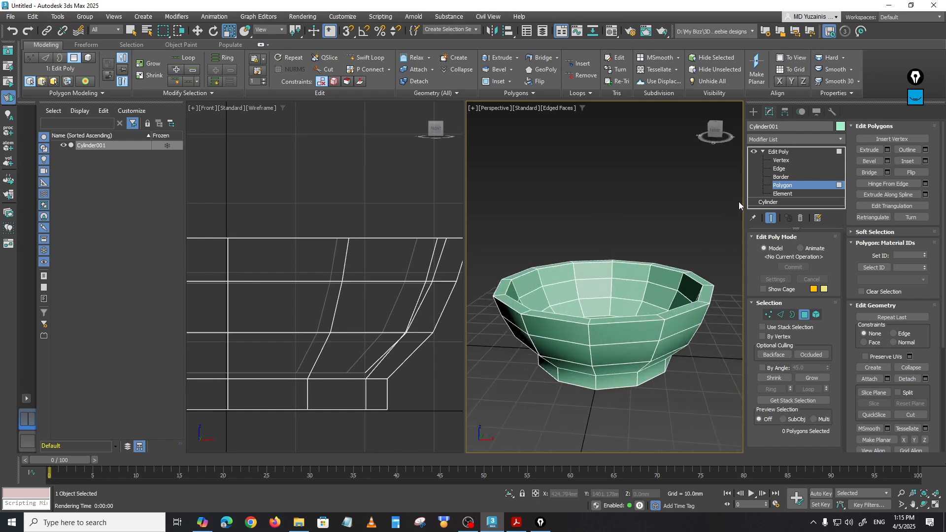
click(781, 161)
click(783, 153)
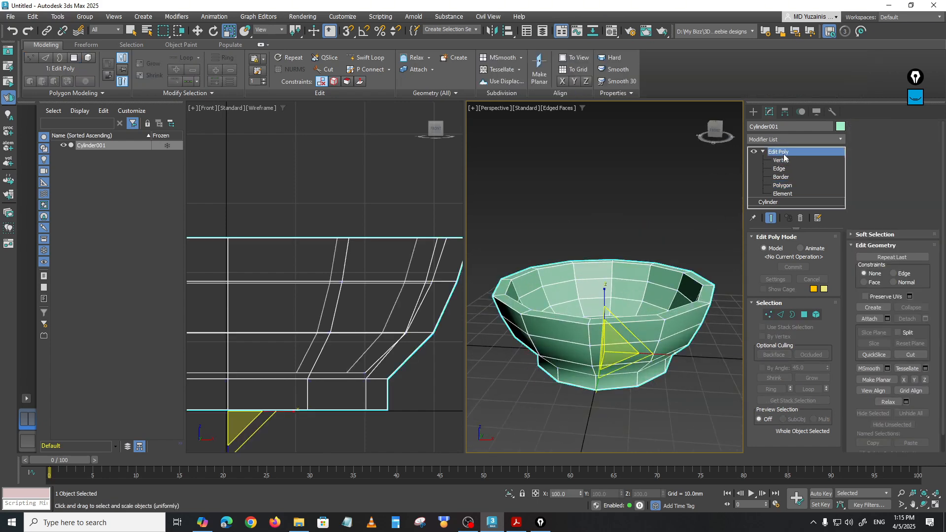
- Examine the hollowed cup's inner walls, rim and floor from several angles
click(650, 249)
alt+middle_drag(643, 279, 604, 353)
click(605, 354)
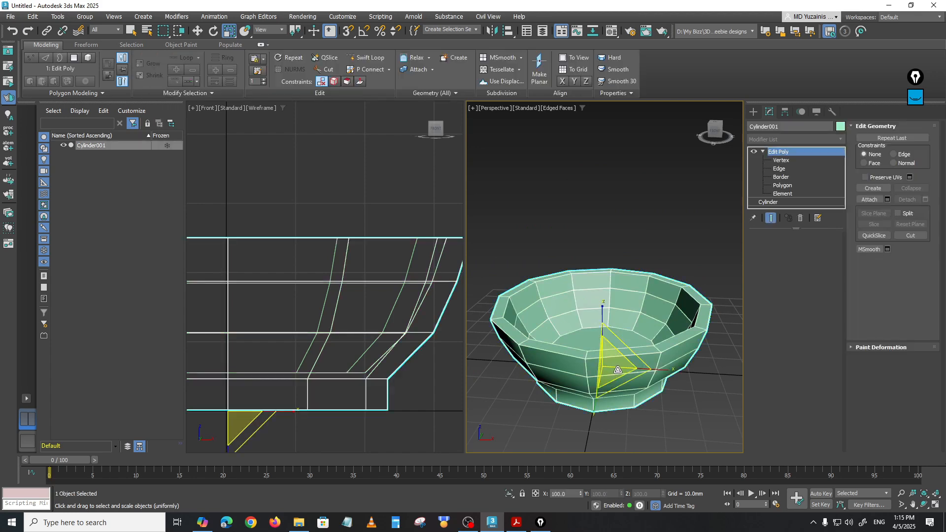
click(614, 235)
alt+middle_drag(619, 316, 628, 336)
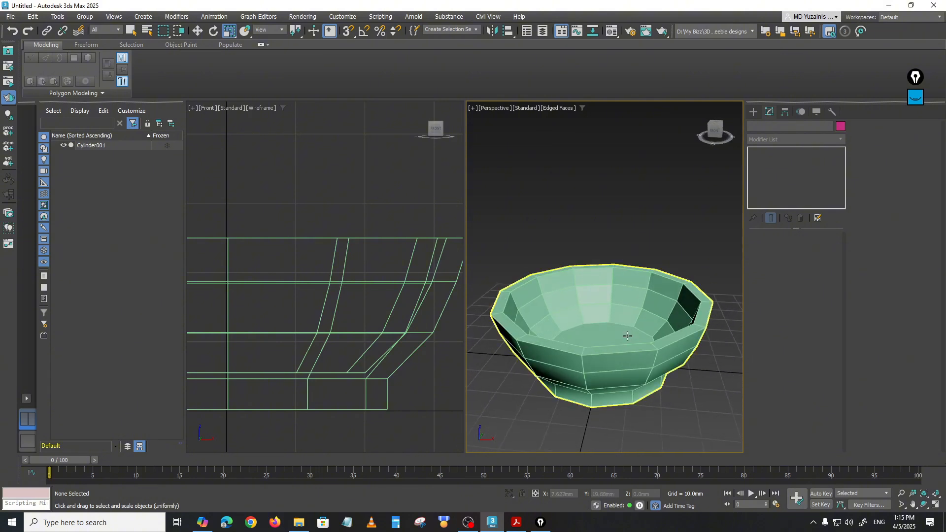
scroll(627, 336, down, 3)
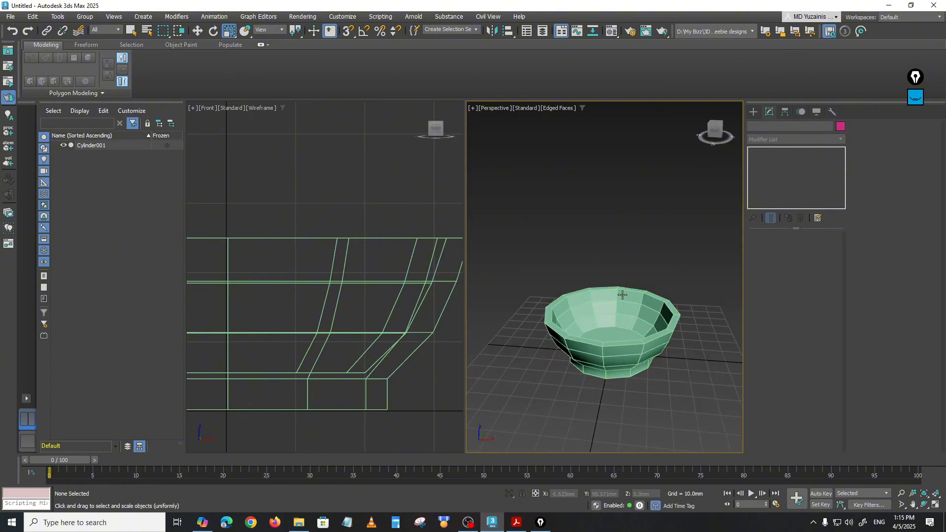
middle_drag(605, 326, 592, 339)
scroll(596, 345, up, 3)
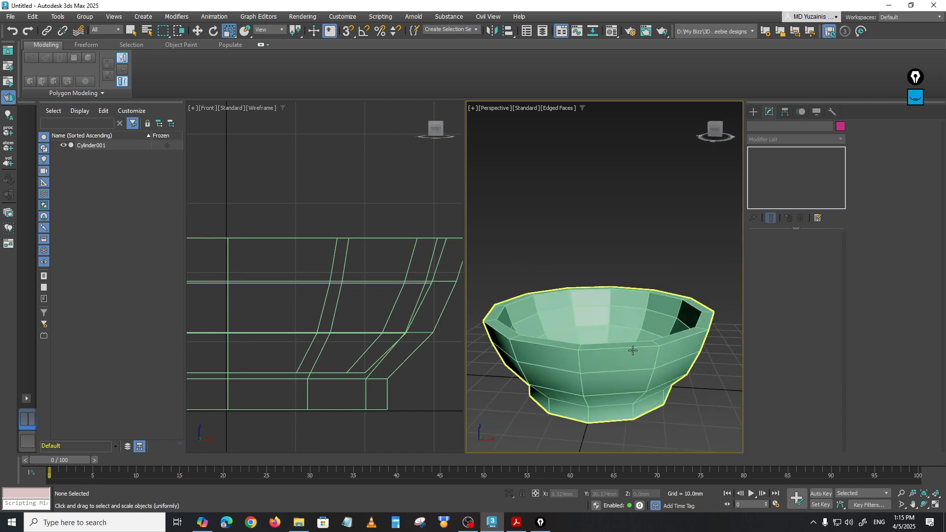
- Add a TurboSmooth modifier to the cup above its Edit Poly modifier
click(633, 350)
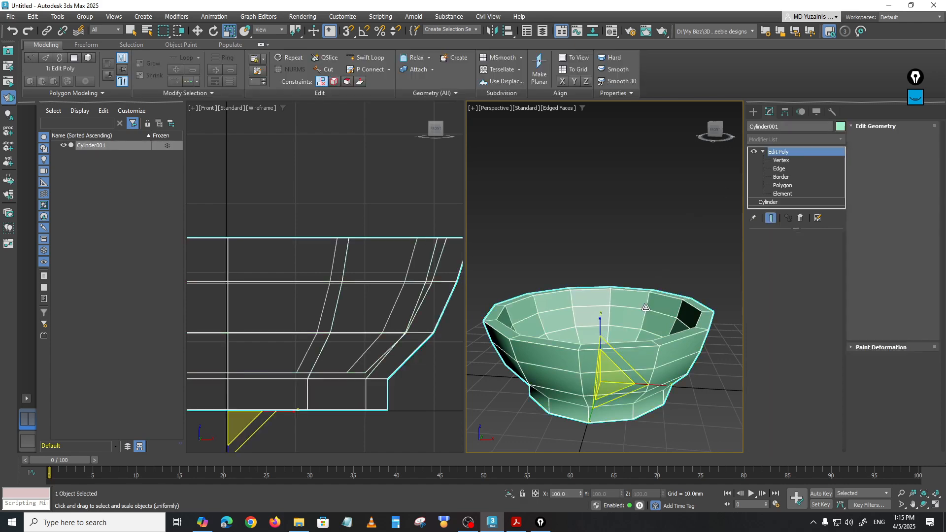
click(781, 161)
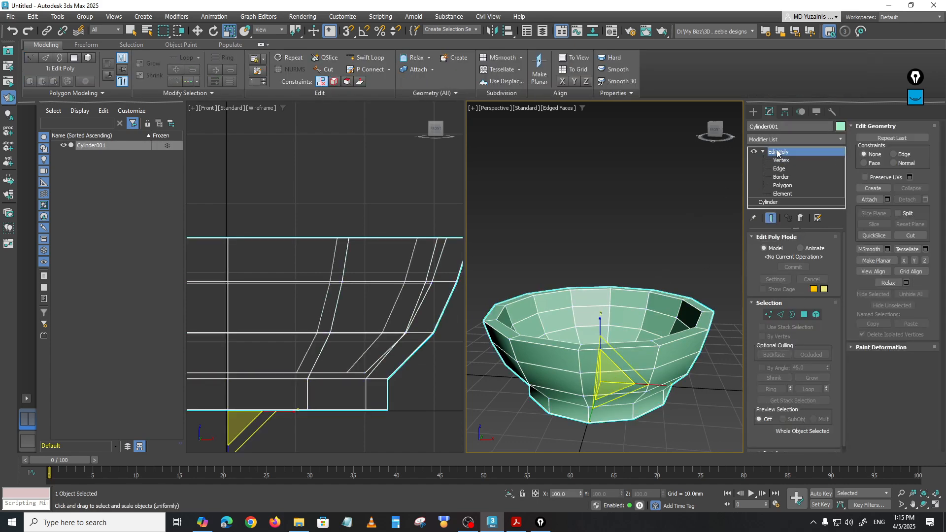
click(776, 153)
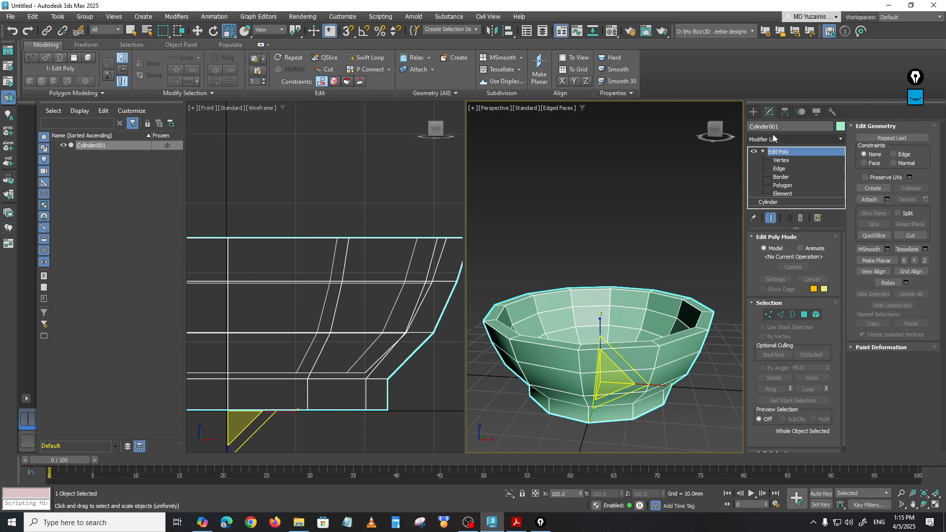
click(769, 141)
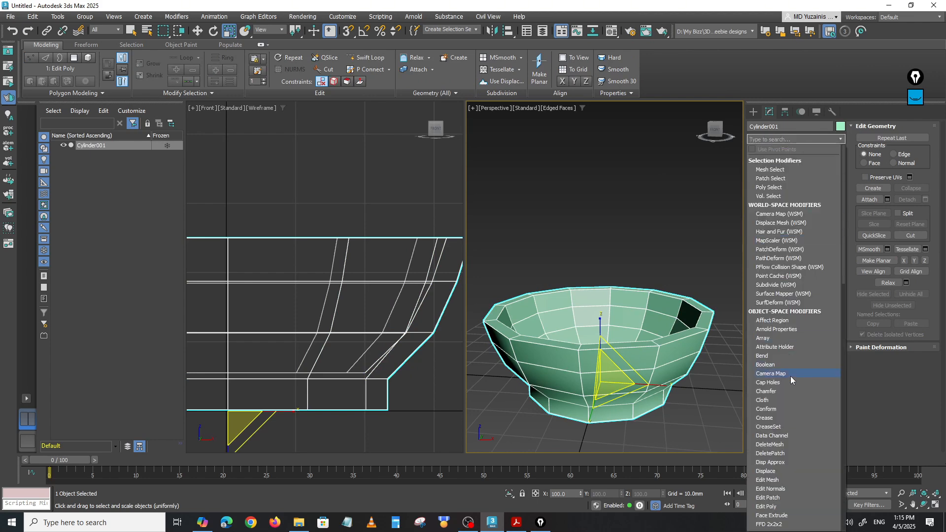
text(t)
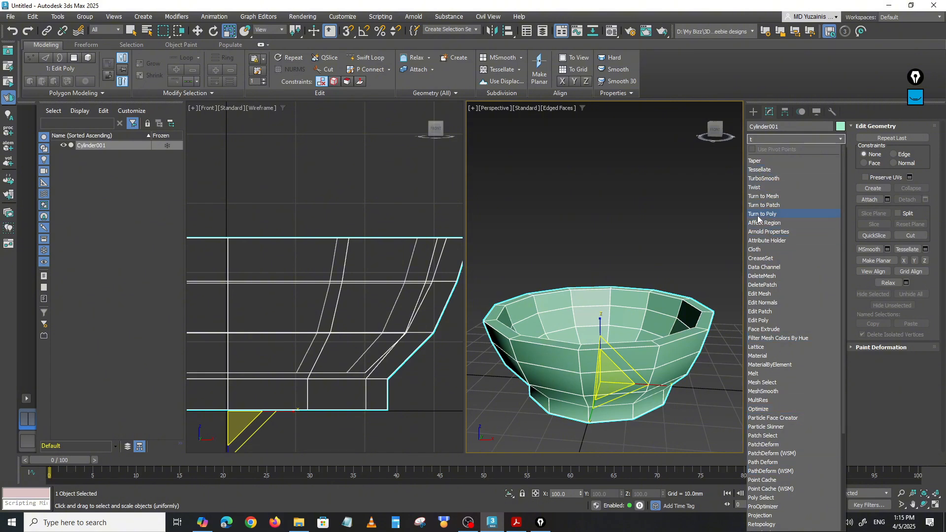
click(771, 178)
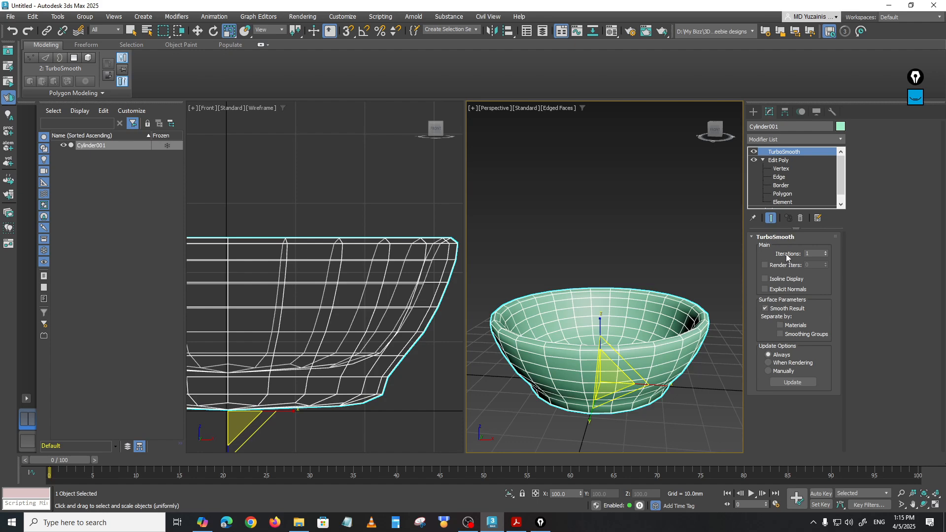
- Check the smoothed cup from above and the side, and set the TurboSmooth iterations to 3
alt+middle_drag(662, 316, 700, 369)
click(669, 274)
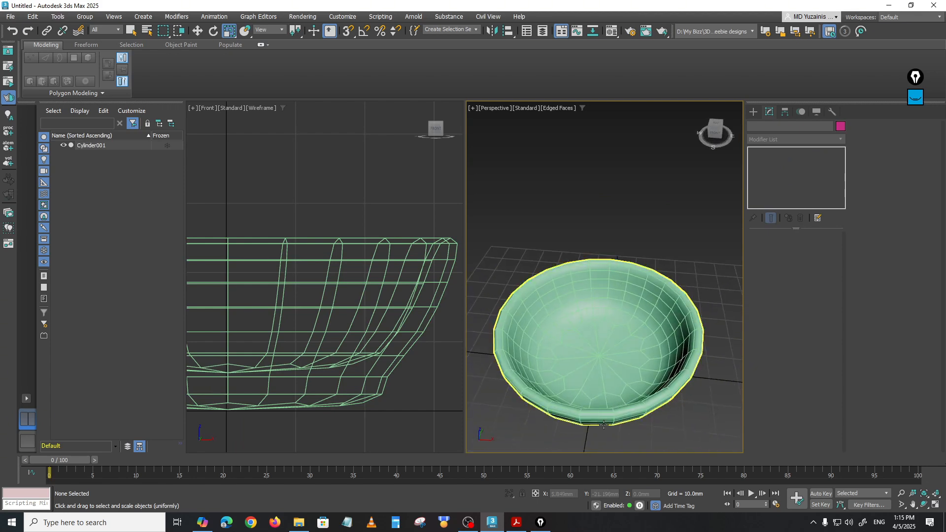
alt+middle_drag(640, 359, 682, 332)
click(647, 324)
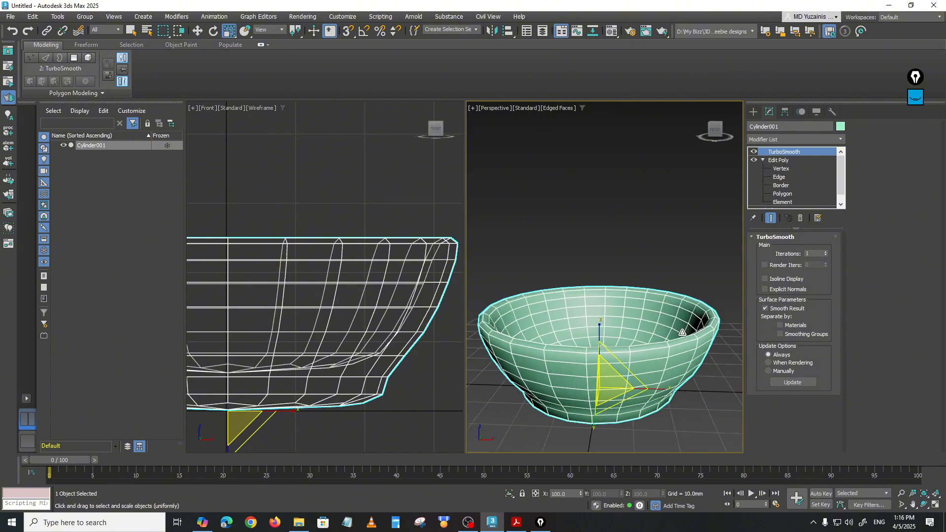
click(818, 254)
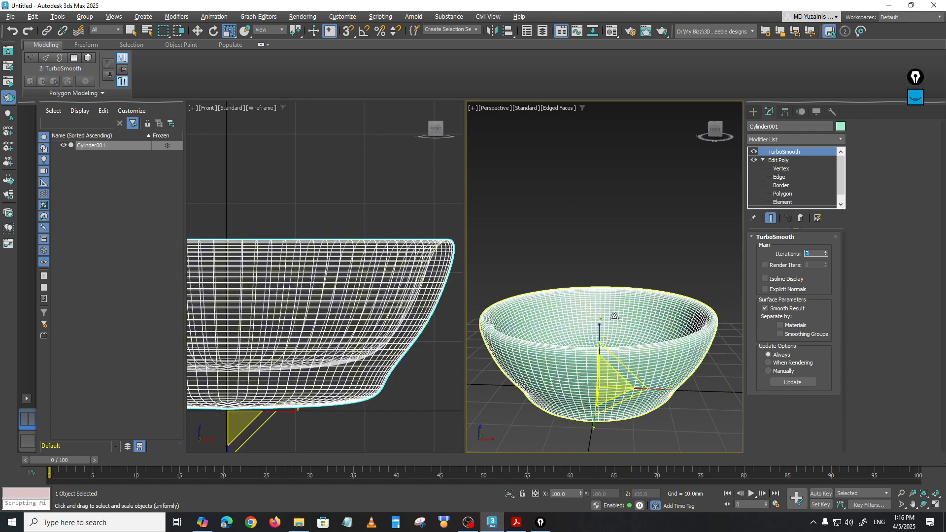
mouse_move(615, 316)
alt+middle_down()
mouse_move(612, 337)
mouse_move(612, 319)
alt+middle_up()
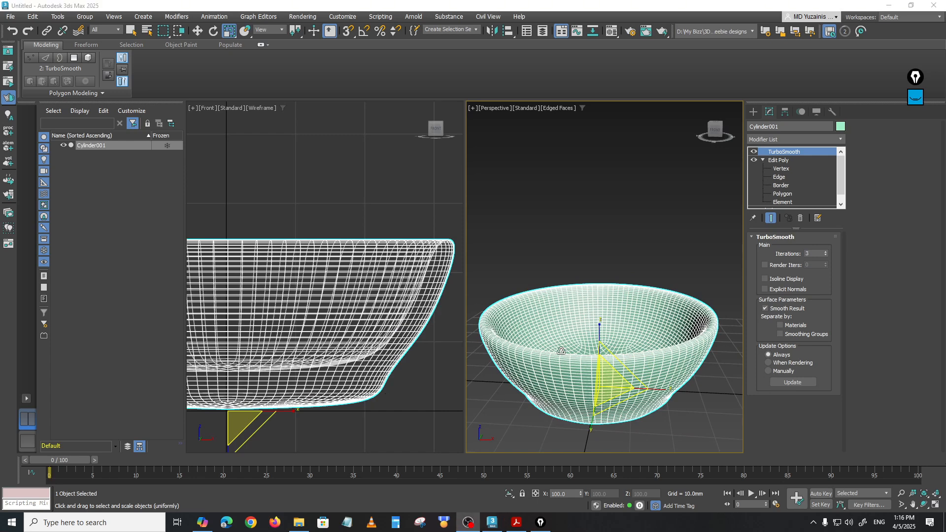
- Turn on Isoline Display for the cup's TurboSmooth modifier
alt+middle_drag(571, 368, 576, 355)
click(616, 271)
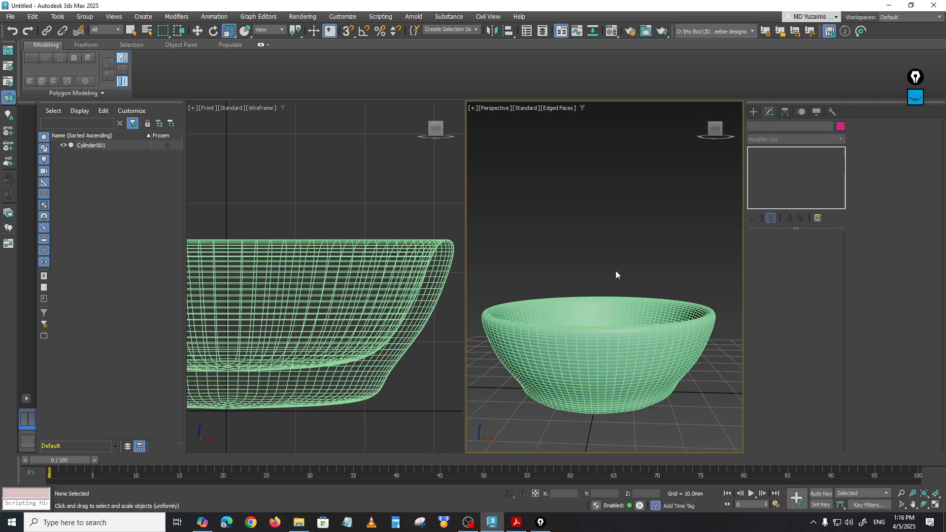
alt+middle_drag(612, 299, 604, 332)
click(619, 342)
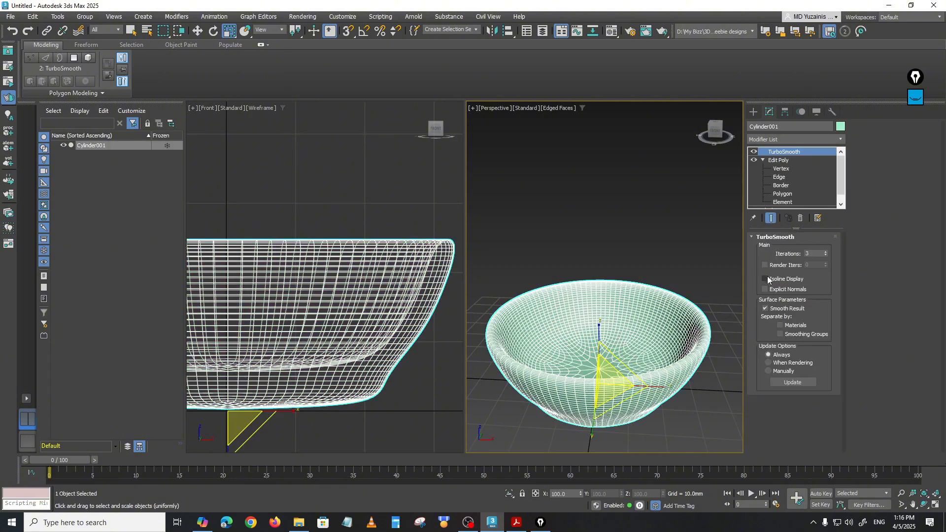
click(765, 279)
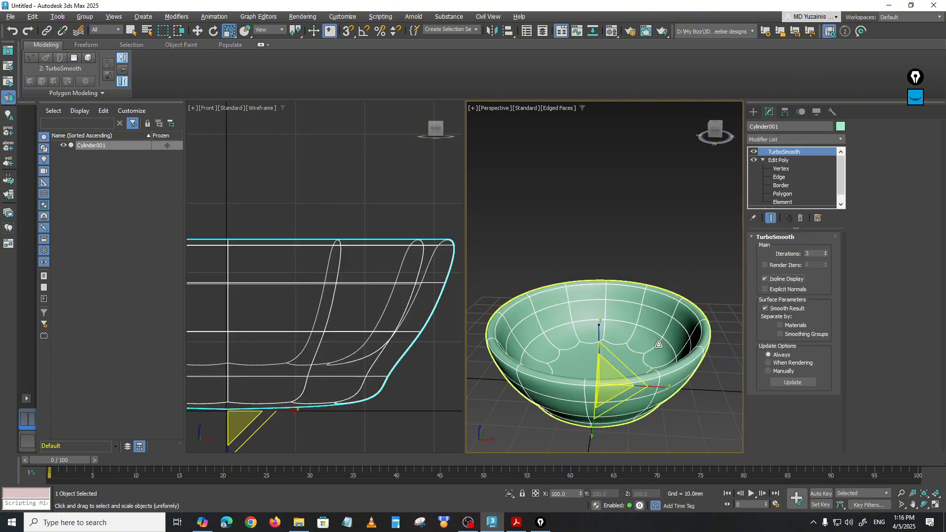
- Examine the smoothed cup's interior, outer profile and rounded base in the perspective and front views
mouse_move(655, 344)
alt+middle_down()
mouse_move(655, 320)
mouse_move(655, 344)
alt+middle_up()
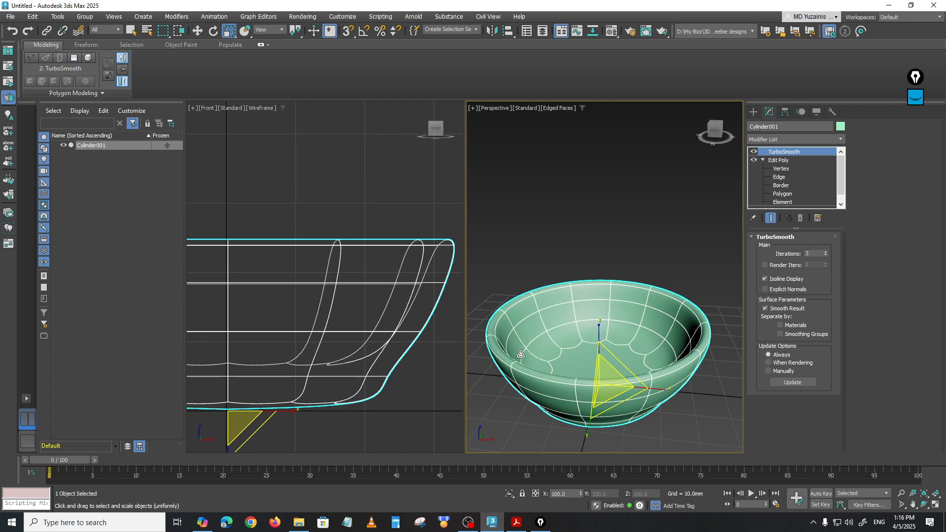
alt+middle_drag(521, 354, 609, 359)
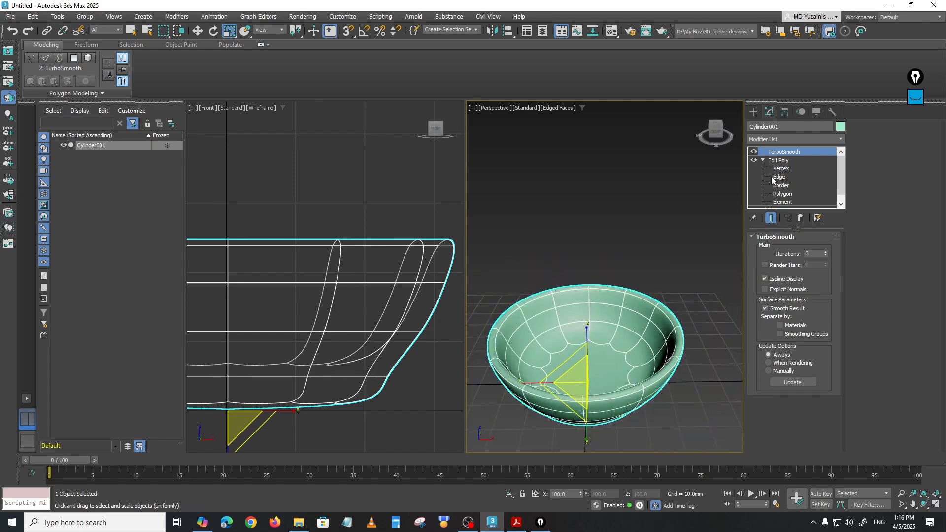
scroll(628, 341, up, 5)
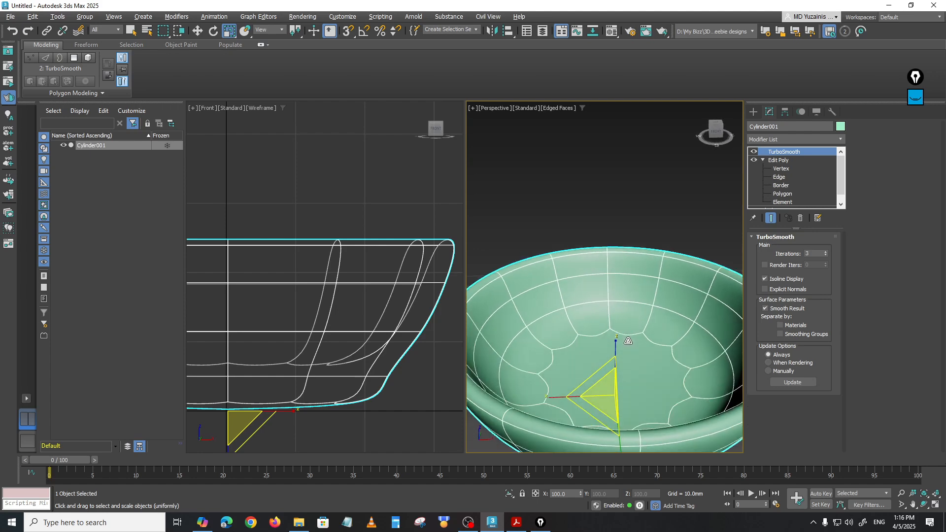
mouse_move(628, 341)
alt+middle_down()
mouse_move(623, 319)
mouse_move(614, 345)
alt+middle_up()
scroll(611, 317, down, 2)
middle_drag(360, 361, 393, 334)
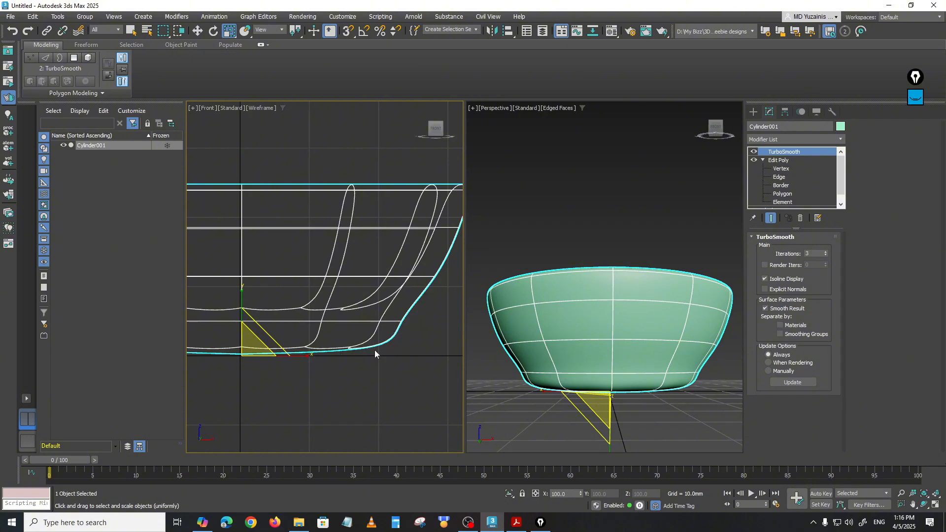
scroll(700, 379, up, 3)
scroll(654, 362, down, 3)
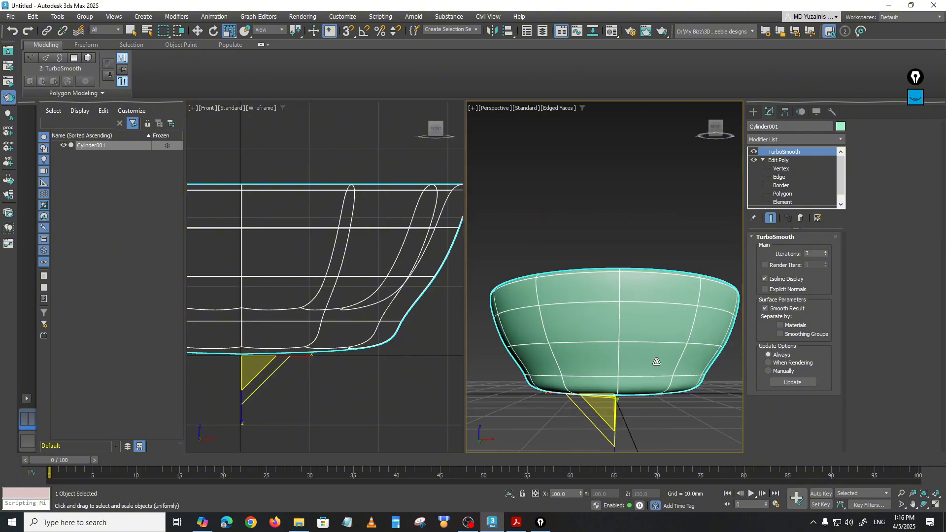
alt+middle_drag(655, 362, 647, 365)
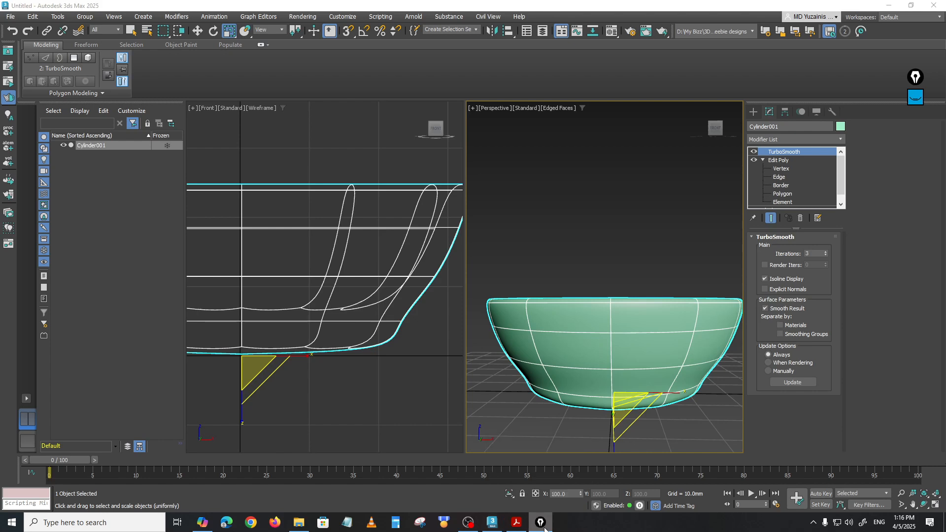
click(915, 96)
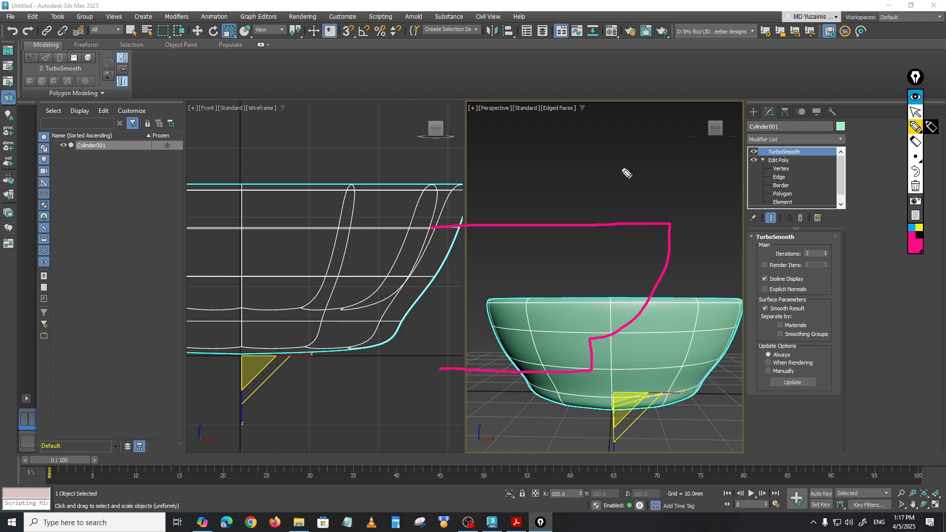
click(916, 185)
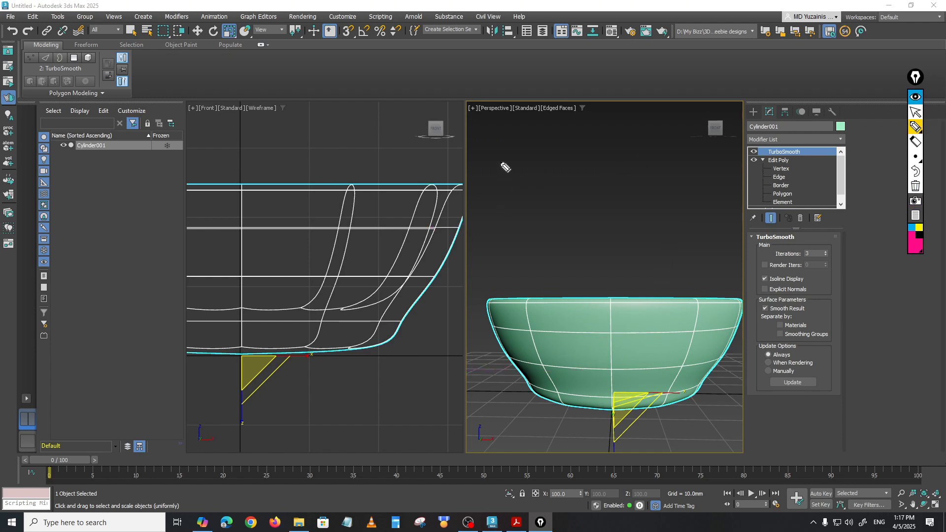
mouse_move(490, 207)
mouse_down()
mouse_move(500, 187)
mouse_move(533, 195)
mouse_move(511, 240)
mouse_move(533, 194)
mouse_up()
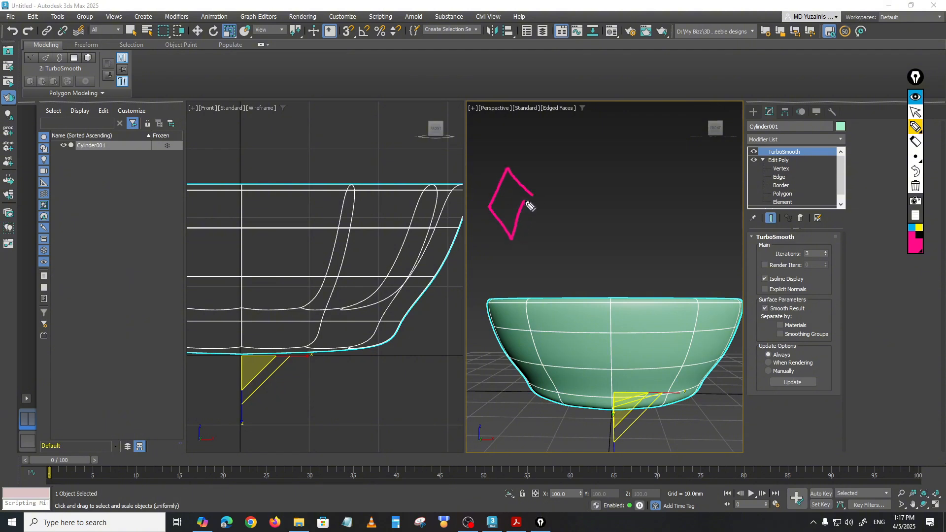
drag(505, 165, 567, 160)
drag(532, 195, 580, 190)
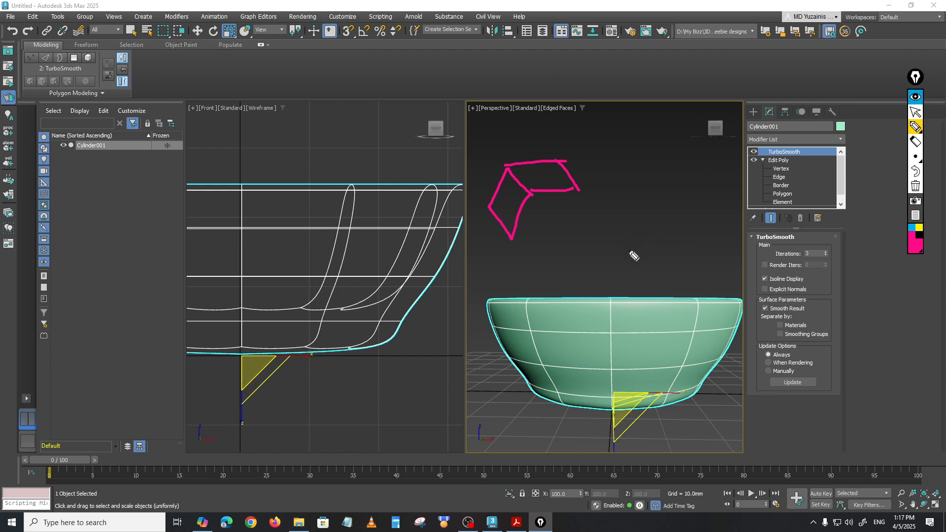
mouse_move(630, 251)
mouse_down()
mouse_move(657, 215)
mouse_move(693, 205)
mouse_up()
mouse_move(629, 250)
mouse_down()
mouse_move(599, 205)
mouse_move(614, 179)
mouse_move(651, 169)
mouse_move(694, 200)
mouse_up()
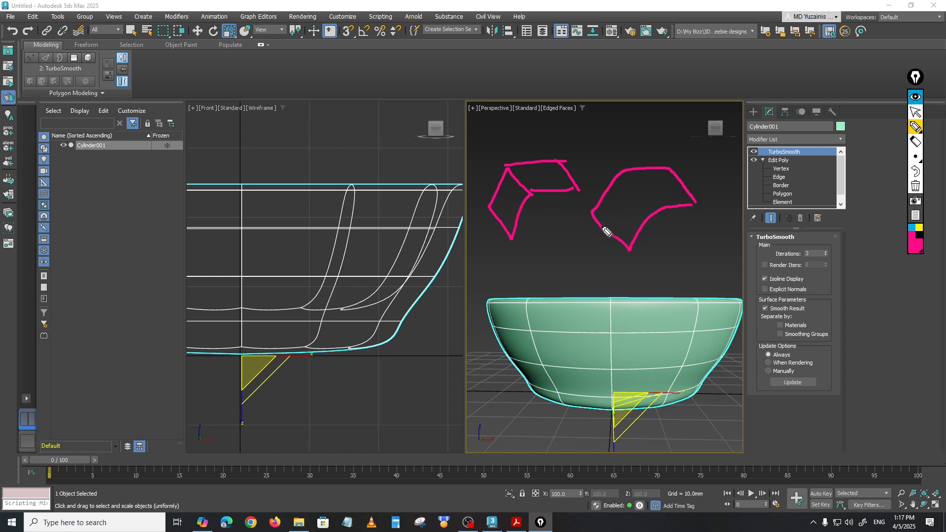
mouse_move(603, 227)
mouse_down()
mouse_move(619, 205)
mouse_move(640, 225)
mouse_up()
mouse_move(622, 183)
mouse_down()
mouse_move(614, 172)
mouse_move(626, 193)
mouse_move(686, 190)
mouse_move(654, 196)
mouse_move(628, 170)
mouse_up()
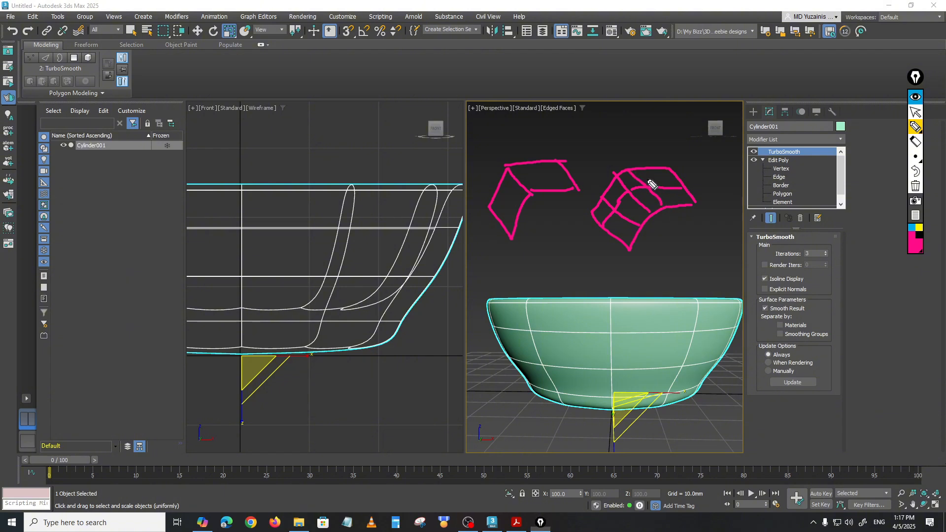
drag(682, 202, 648, 166)
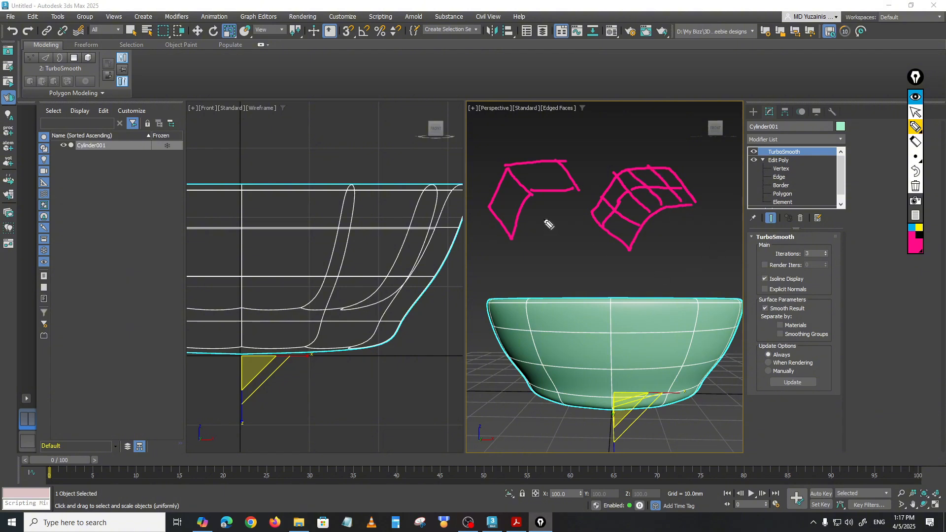
mouse_move(540, 216)
mouse_down()
mouse_move(579, 214)
mouse_move(571, 223)
mouse_up()
drag(655, 291, 708, 242)
mouse_move(656, 288)
mouse_down()
mouse_move(637, 258)
mouse_move(697, 222)
mouse_move(713, 242)
mouse_up()
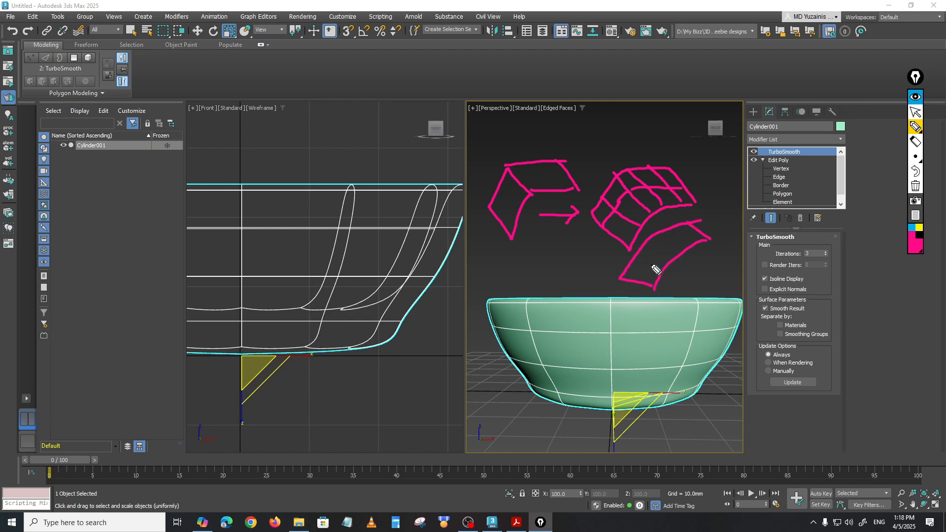
drag(624, 264, 667, 280)
drag(638, 249, 654, 262)
mouse_move(650, 236)
mouse_down()
mouse_move(675, 255)
mouse_move(684, 245)
mouse_up()
drag(686, 224, 695, 245)
mouse_move(636, 275)
mouse_down()
mouse_move(663, 238)
mouse_move(689, 226)
mouse_up()
drag(654, 268, 698, 235)
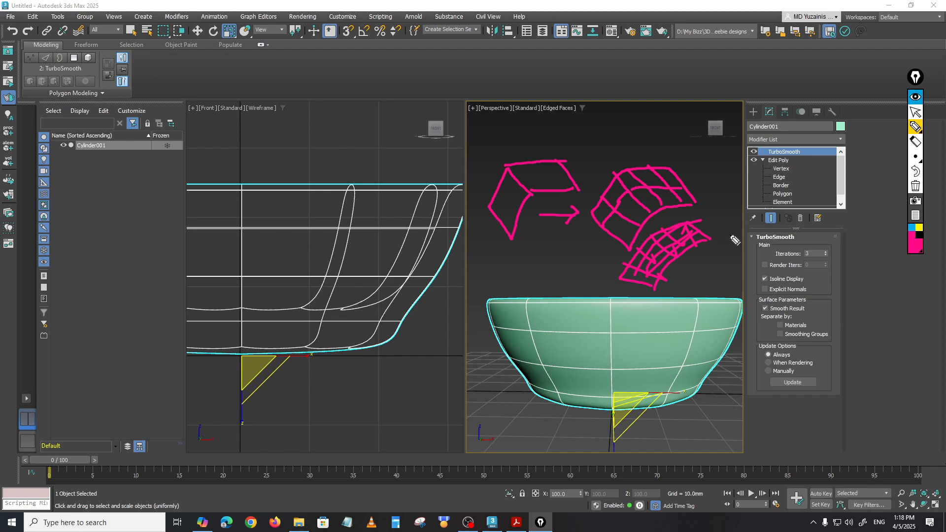
click(916, 98)
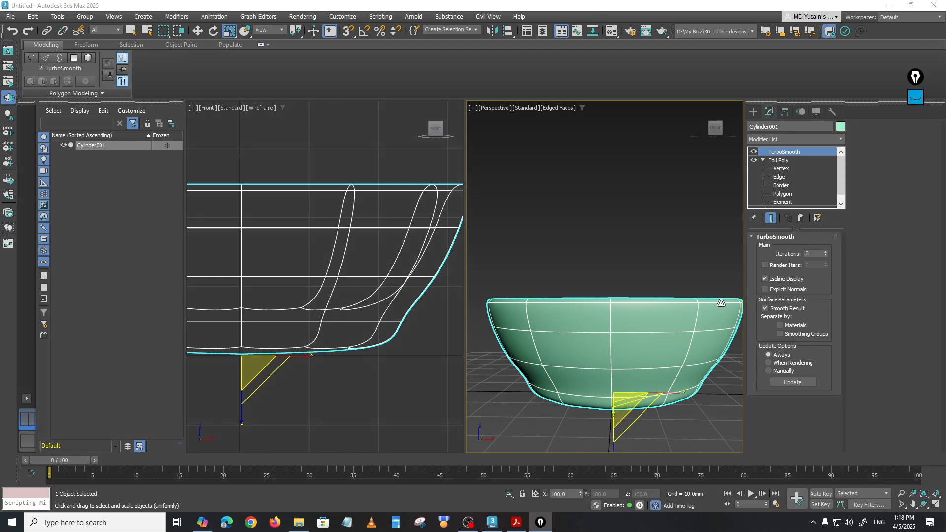
- Return to the cup's Edit Poly level, turn off the end result display, and maximize the perspective view
alt+middle_drag(722, 303, 649, 334)
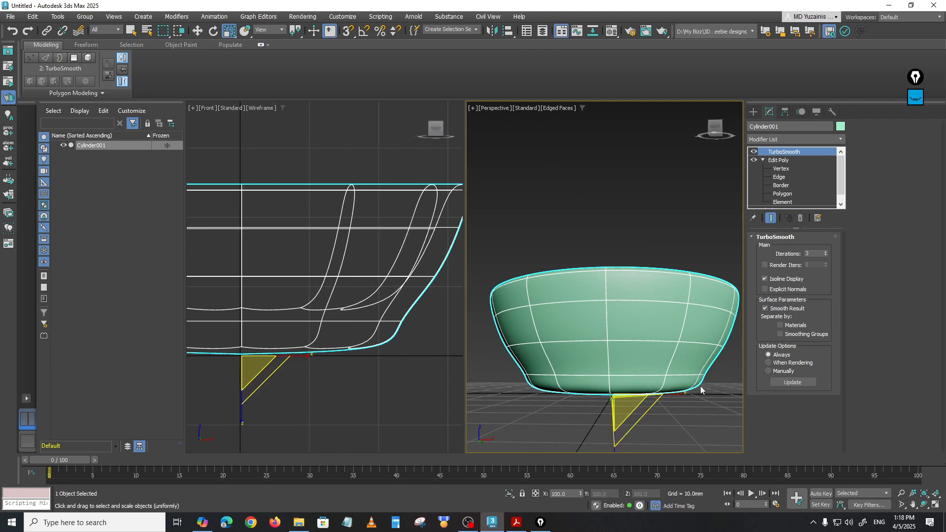
alt+middle_drag(702, 386, 697, 390)
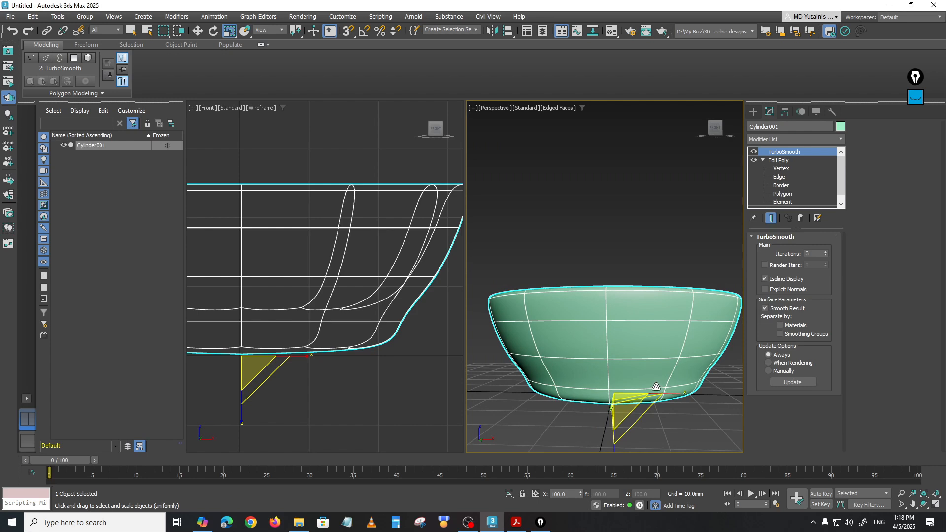
click(779, 160)
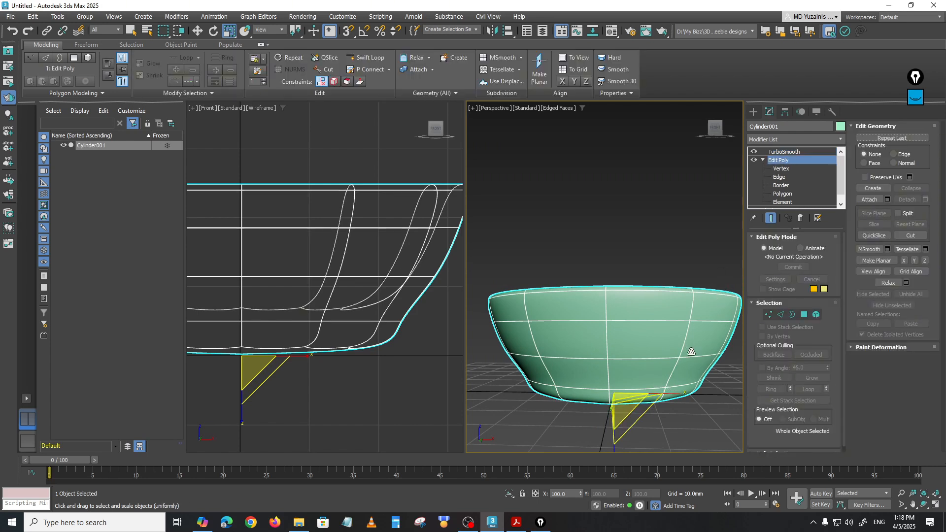
alt+middle_drag(691, 352, 685, 361)
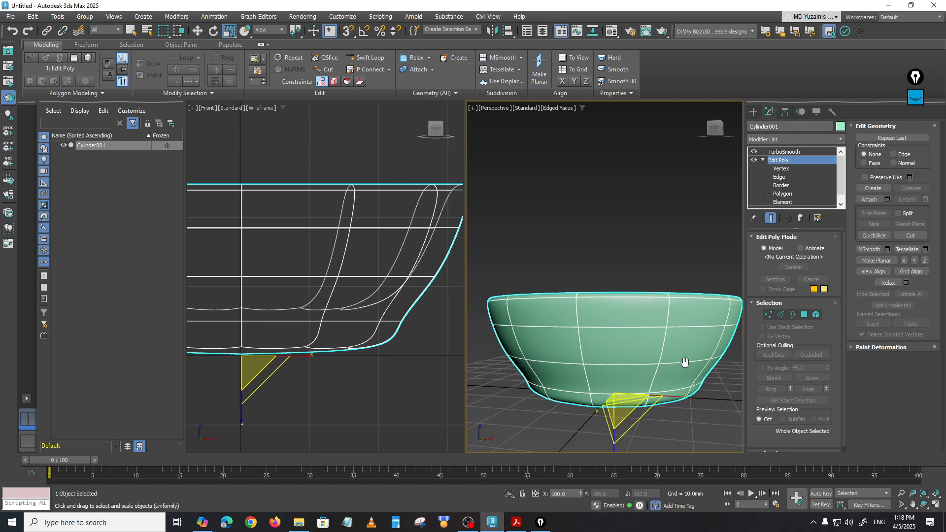
click(772, 218)
alt+middle_drag(682, 309, 714, 261)
scroll(653, 319, up, 5)
key(alt+w)
- Examine the unsmoothed cup's foot and lower edge rings at Vertex level
scroll(570, 312, down, 4)
click(649, 357)
scroll(631, 356, up, 4)
click(548, 299)
click(781, 170)
scroll(642, 294, down, 6)
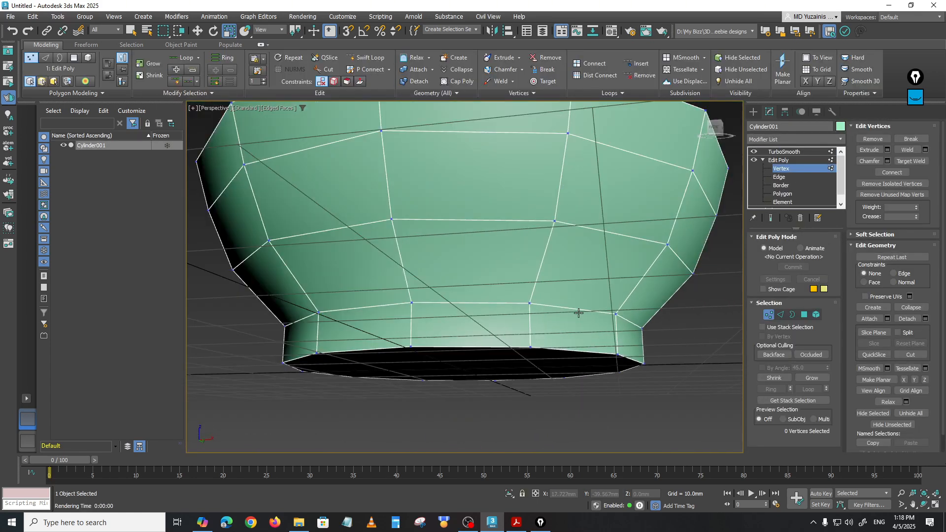
middle_drag(666, 360, 618, 363)
scroll(675, 311, up, 5)
scroll(655, 327, down, 4)
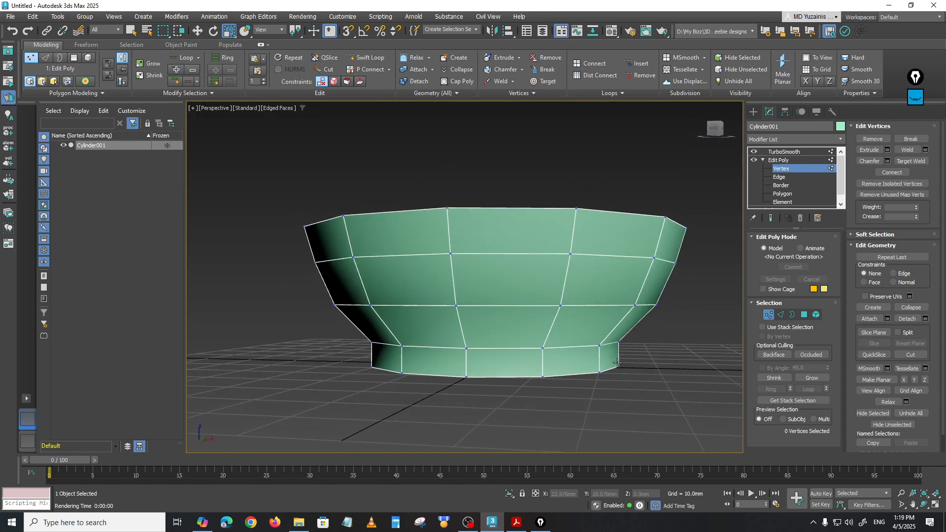
scroll(619, 362, up, 5)
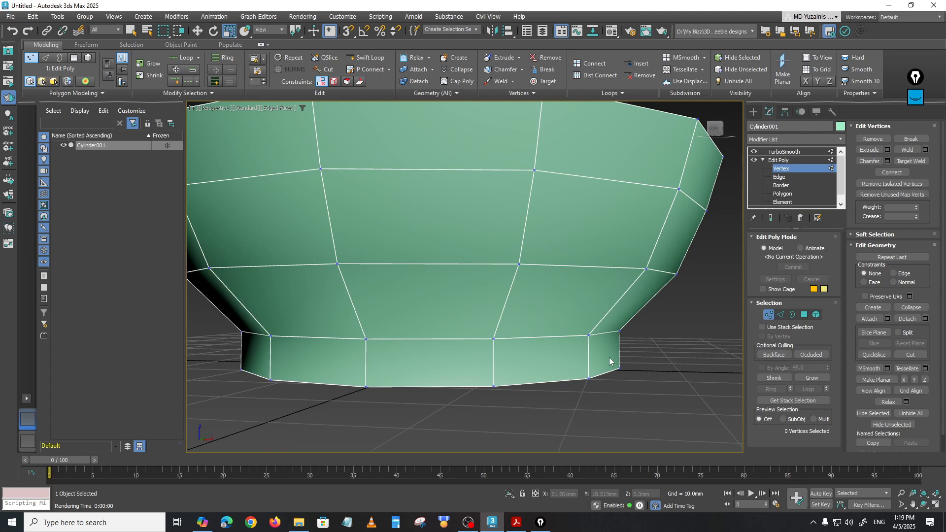
- At Edge level, select the full edge loop where the cup's foot meets the flared body
key(2)
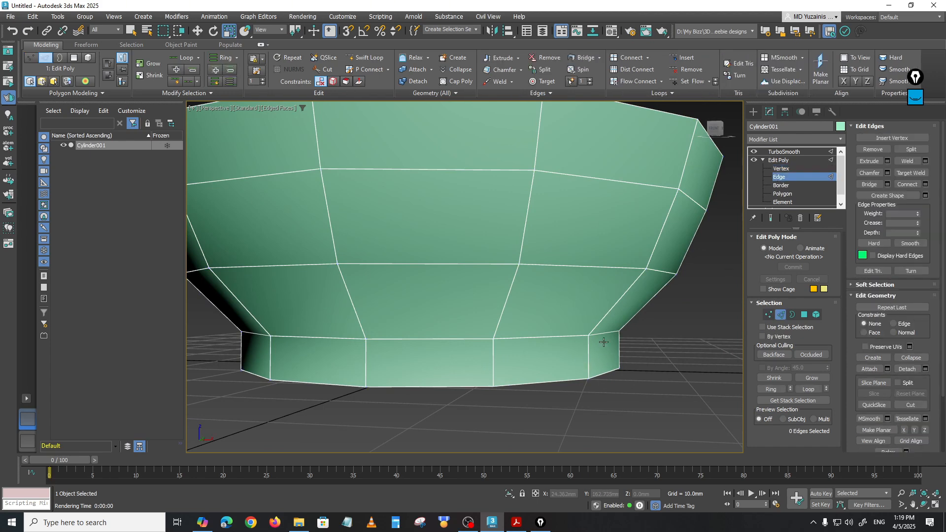
click(541, 338)
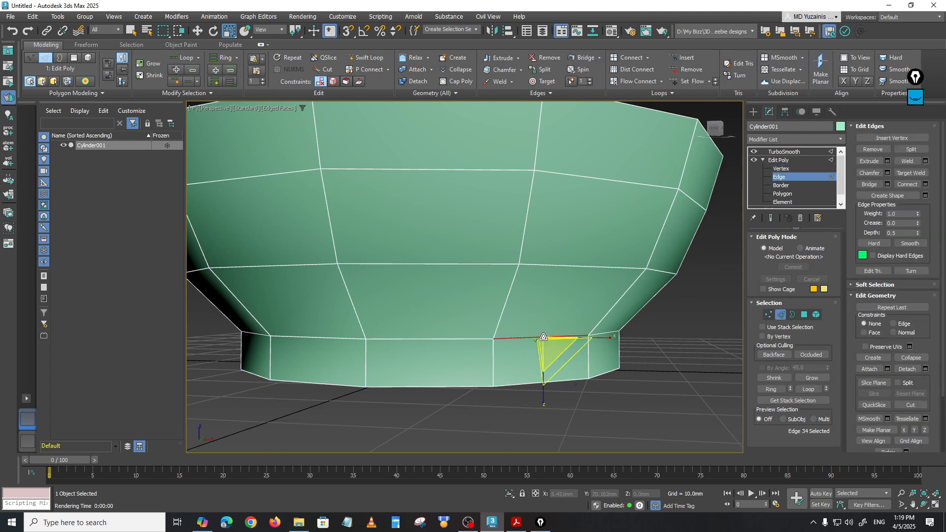
click(611, 392)
double_click(538, 334)
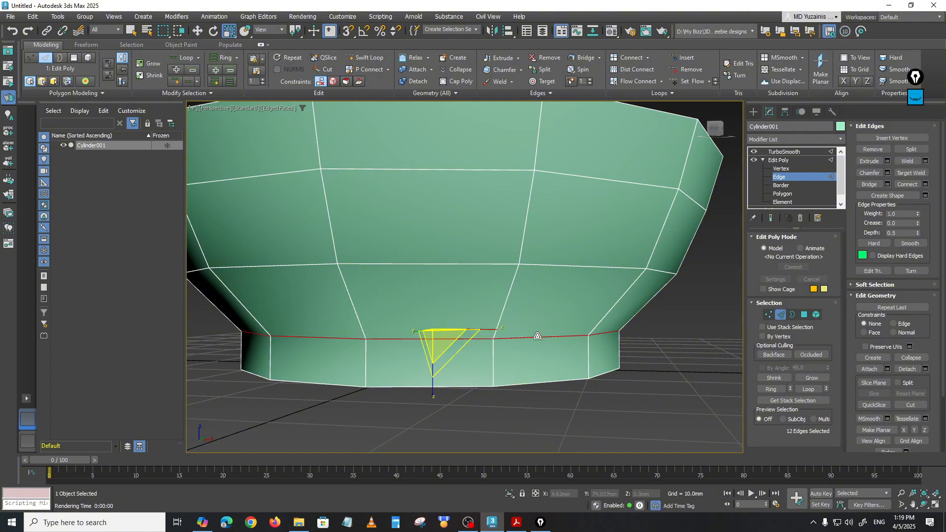
mouse_move(545, 376)
alt+middle_down()
mouse_move(488, 376)
mouse_move(538, 378)
alt+middle_up()
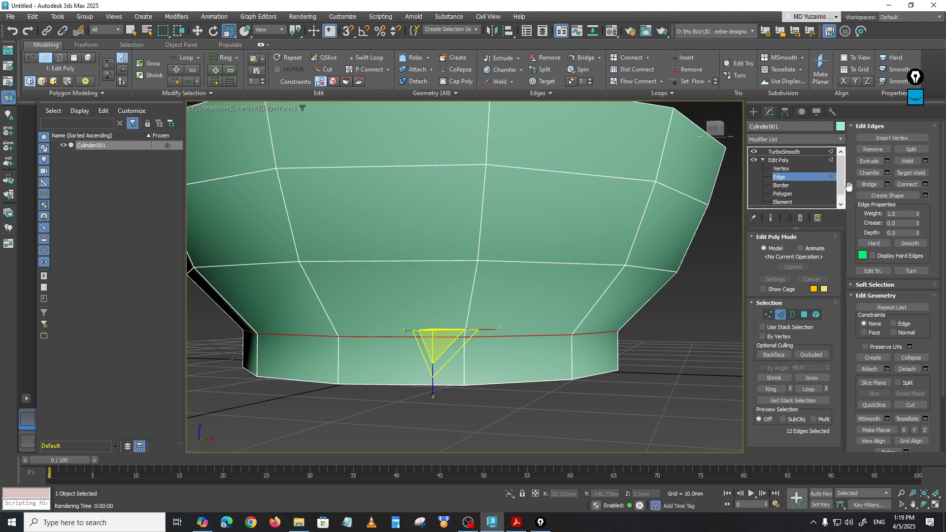
- Chamfer the selected foot loop by 0.441 mm with 1 segment, and clear the edge selection
click(887, 173)
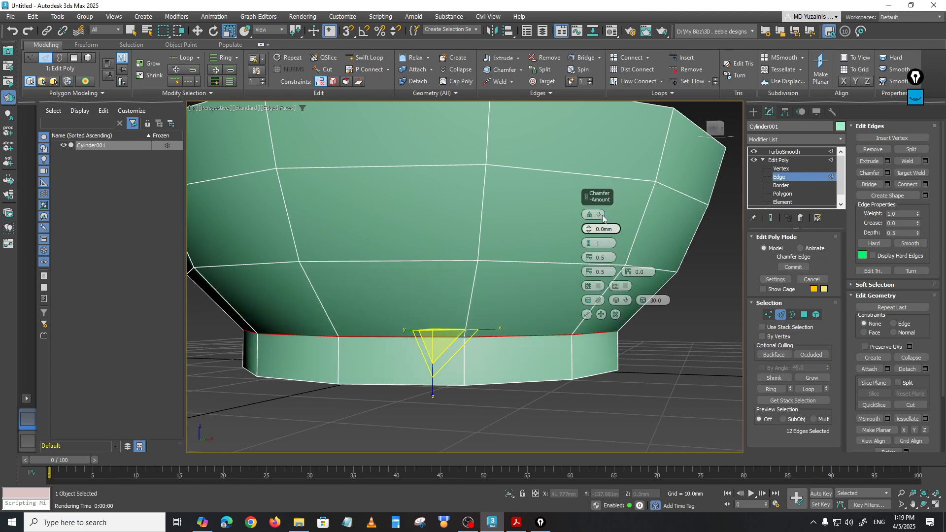
drag(587, 197, 658, 250)
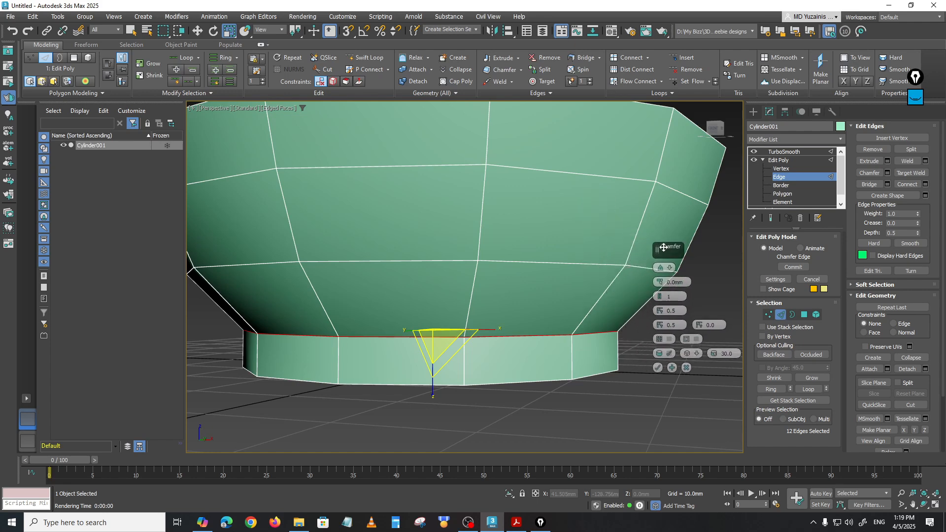
drag(661, 282, 663, 278)
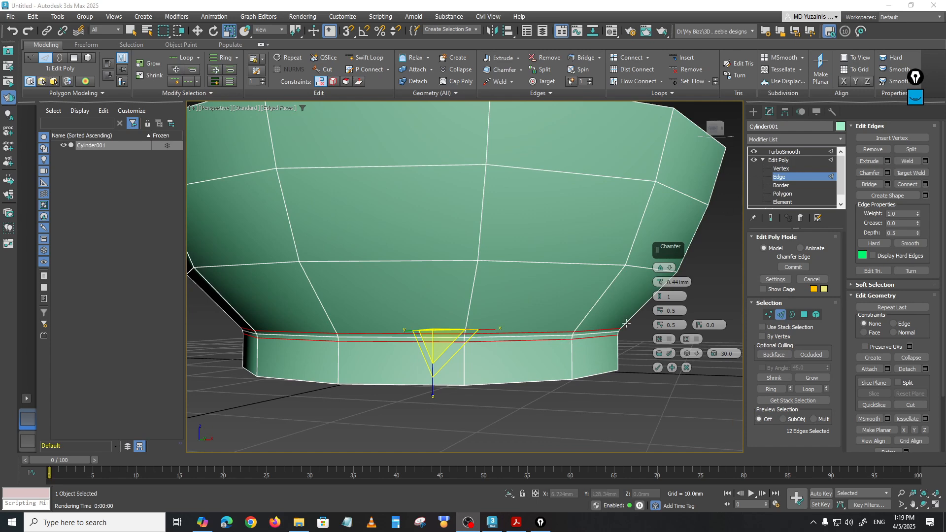
drag(660, 284, 660, 281)
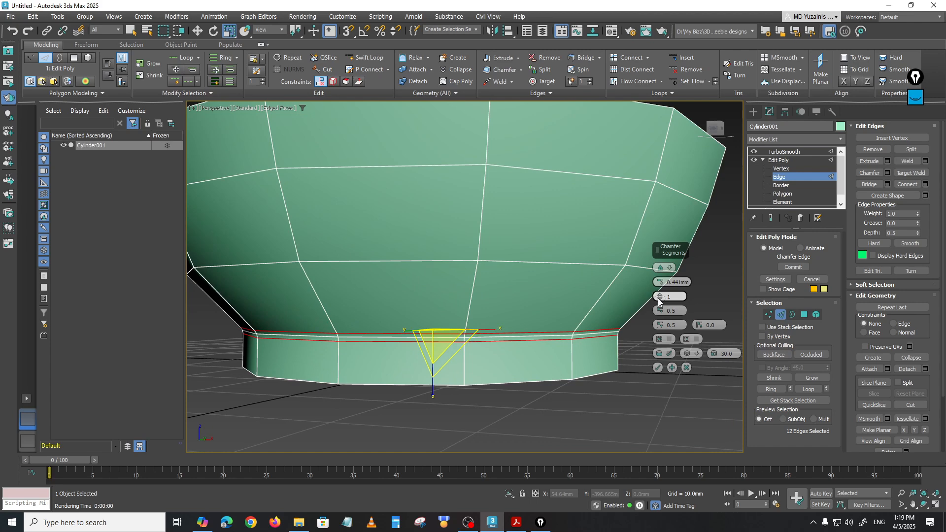
click(660, 300)
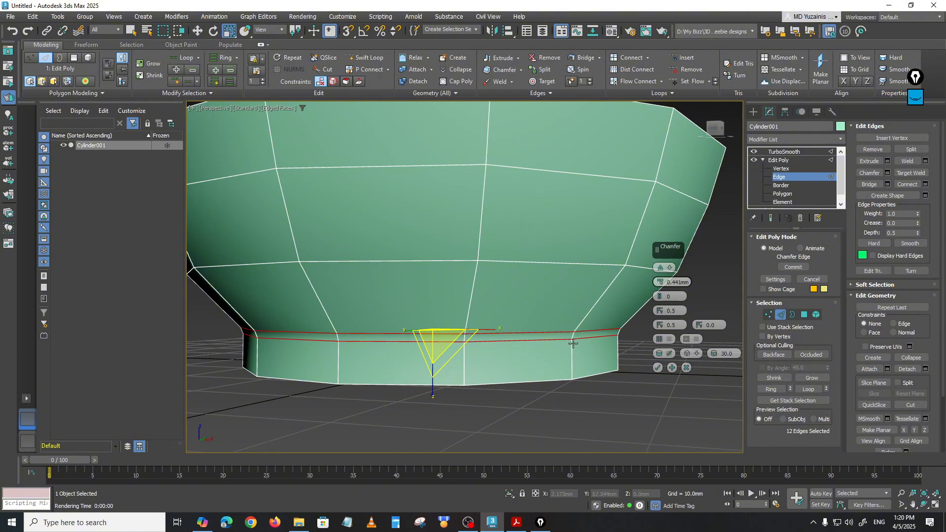
click(660, 293)
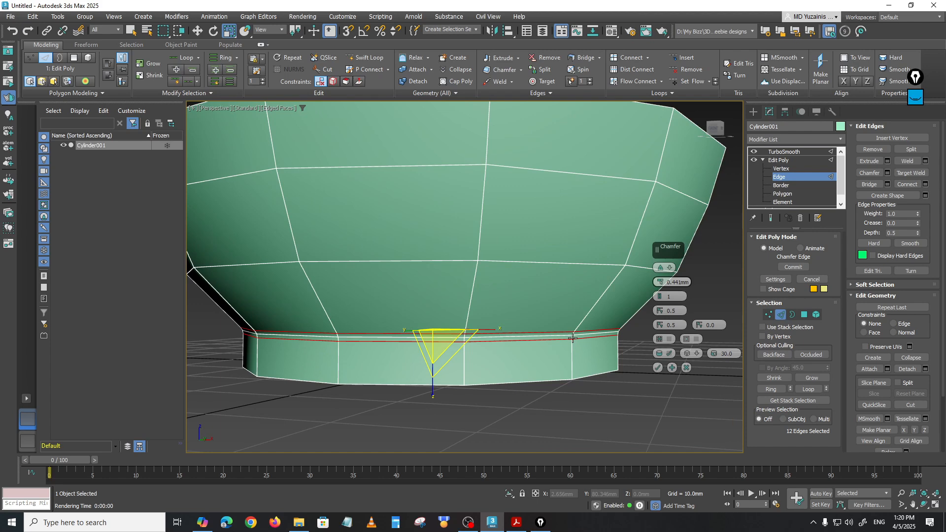
scroll(571, 357, up, 2)
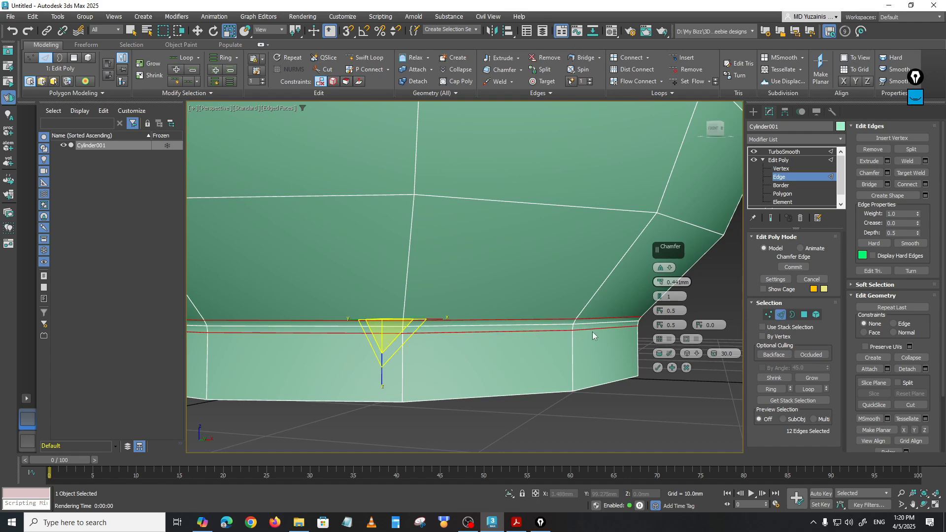
scroll(561, 338, down, 2)
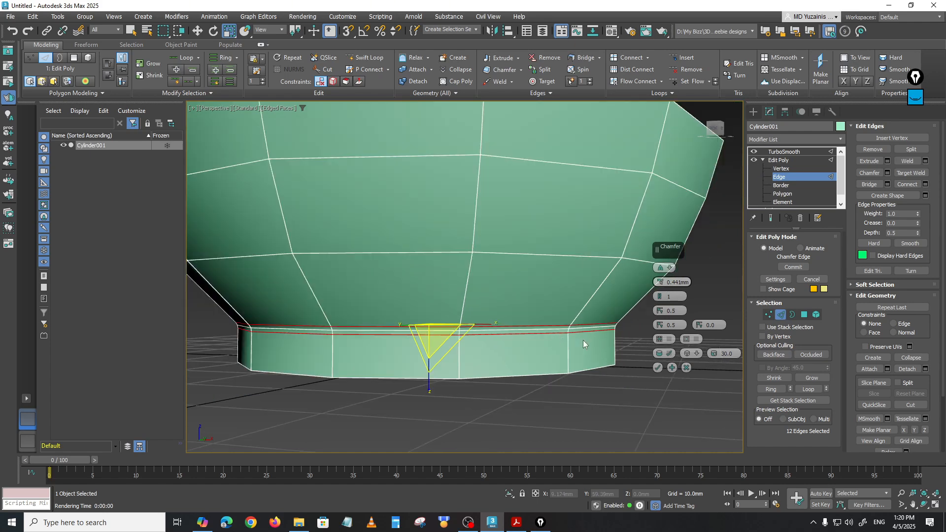
click(658, 367)
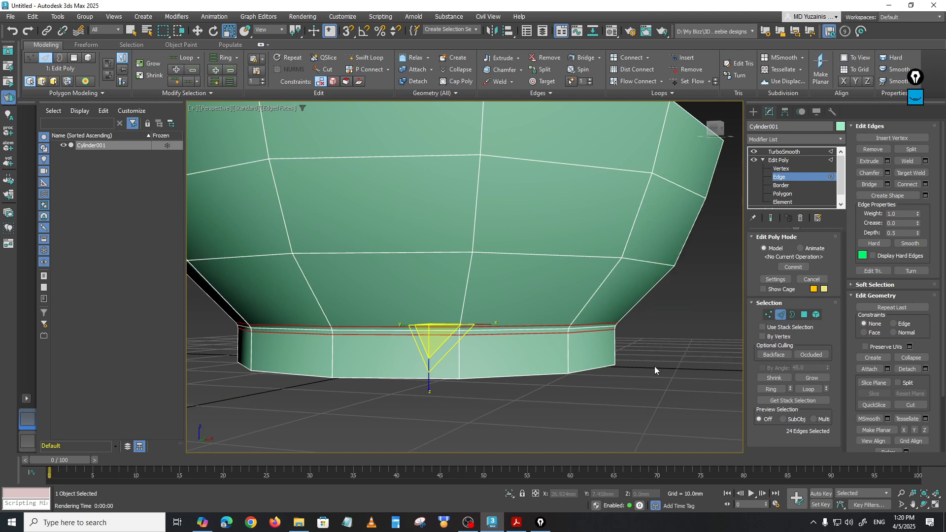
click(654, 369)
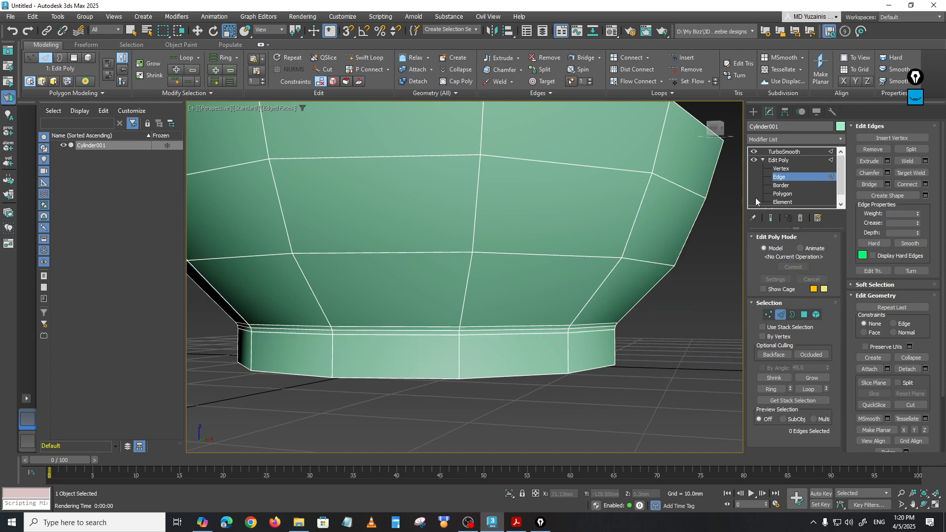
- Check the chamfered foot with the TurboSmooth result shown, and return to the unsmoothed mesh
click(772, 218)
scroll(543, 331, up, 4)
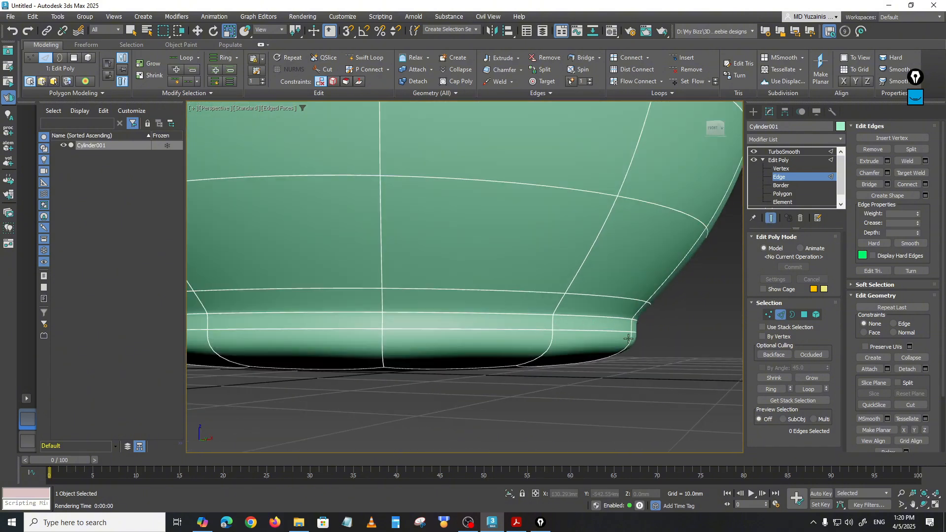
click(771, 218)
- Examine the underside and bottom rim of the foot, picking individual edges around the base
alt+middle_drag(574, 383, 568, 341)
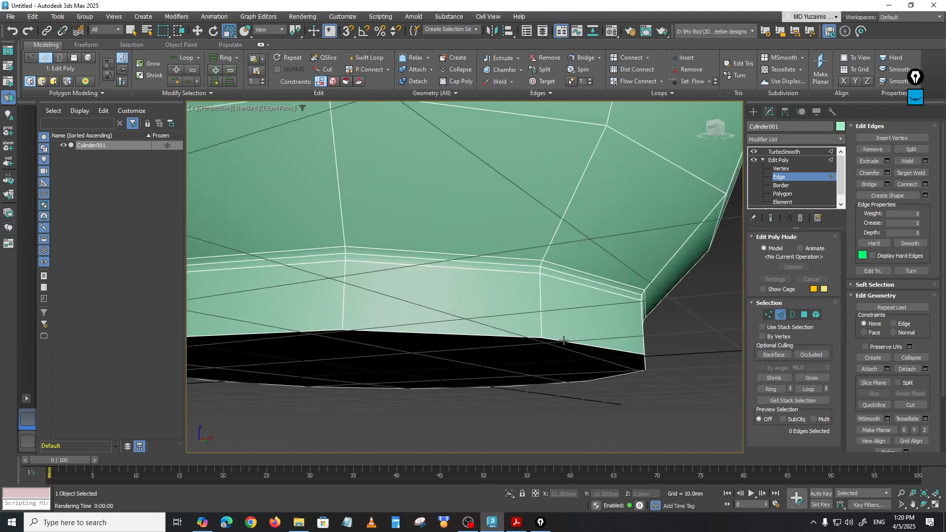
click(572, 341)
scroll(482, 363, down, 3)
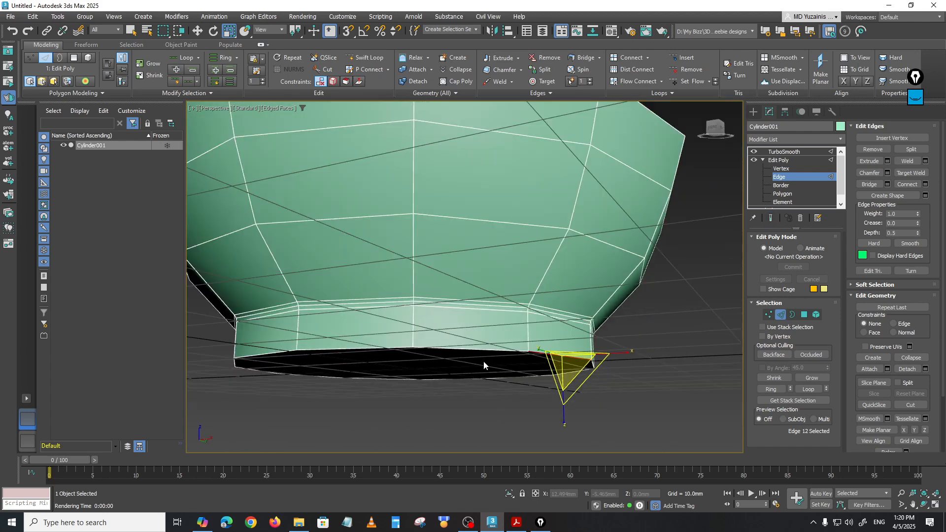
click(477, 314)
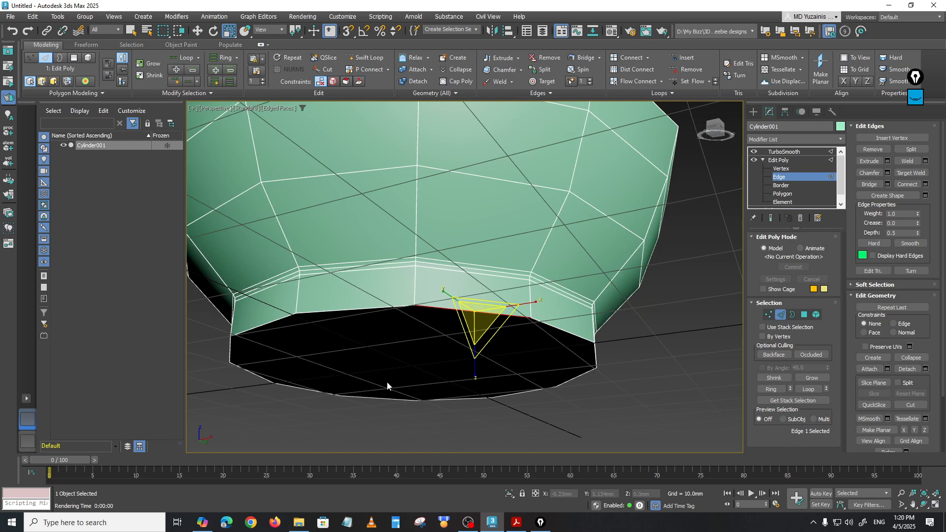
alt+middle_drag(387, 382, 457, 326)
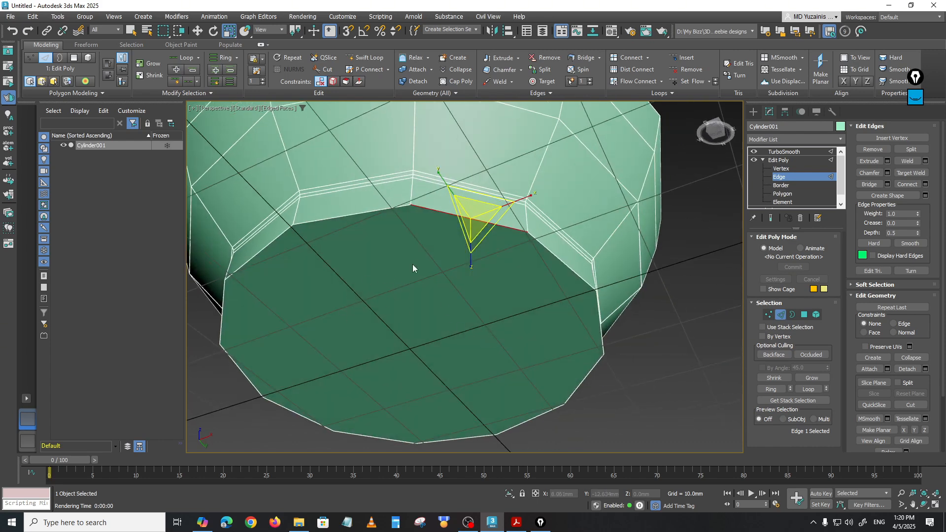
alt+middle_drag(375, 339, 453, 348)
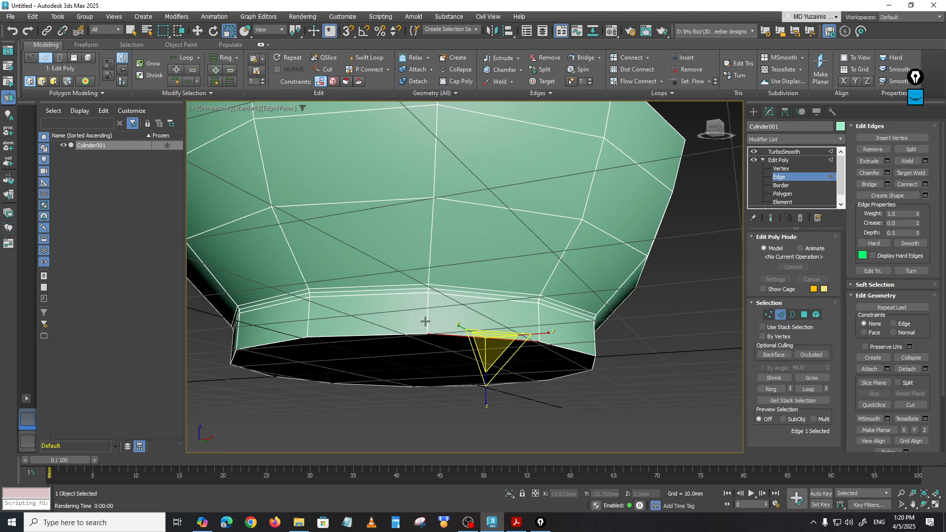
alt+middle_drag(434, 334, 437, 338)
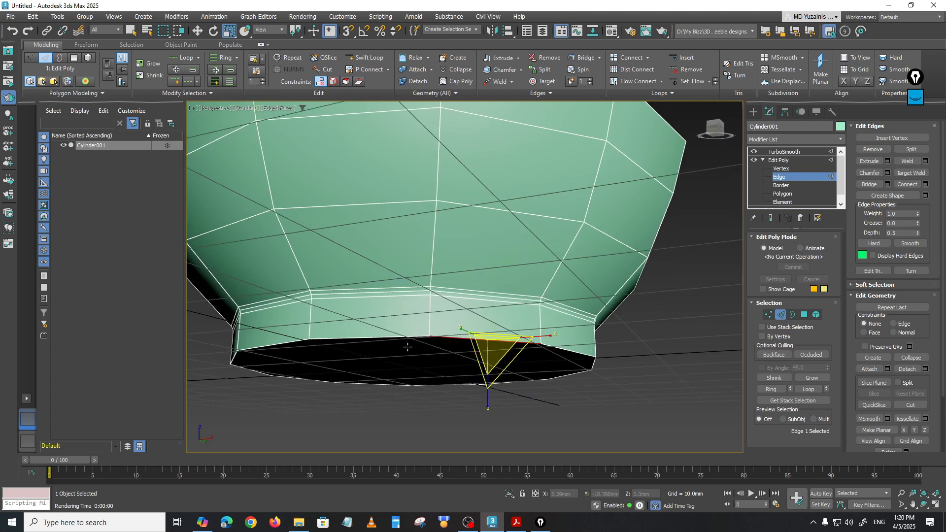
click(596, 398)
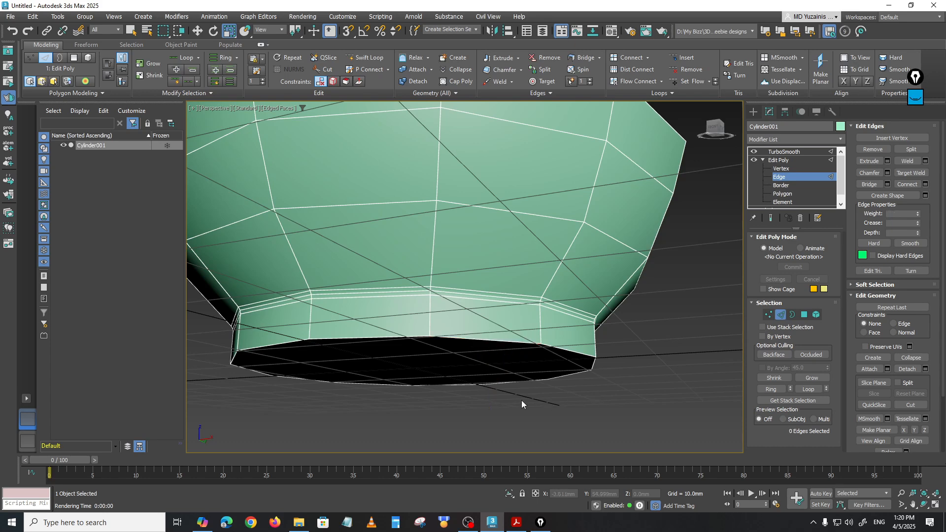
click(537, 217)
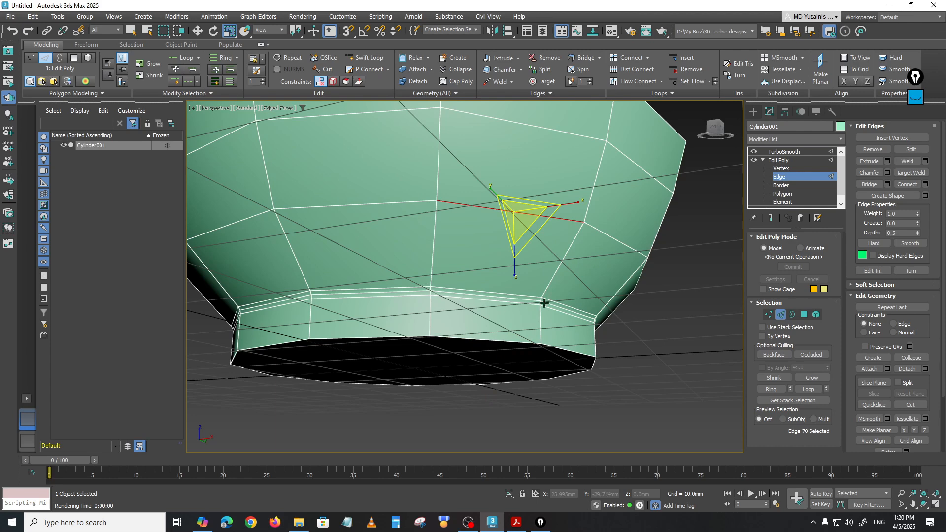
click(486, 340)
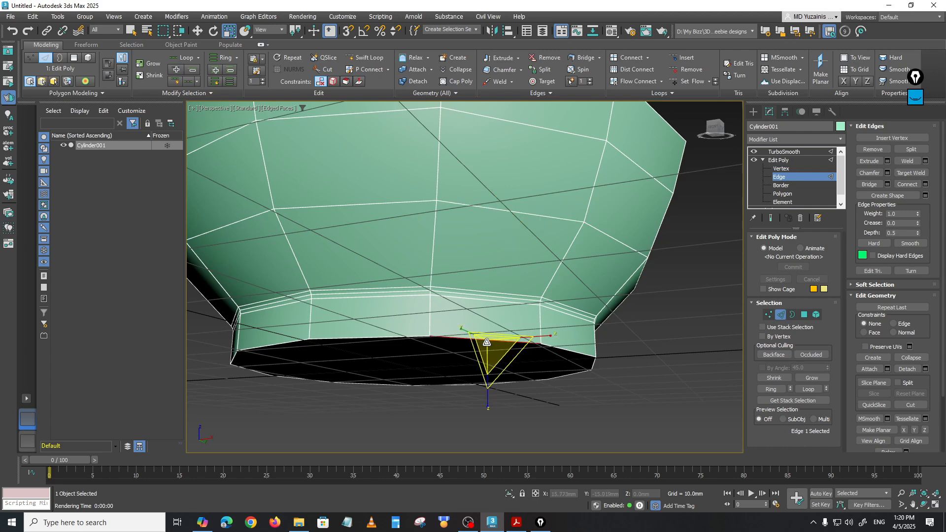
scroll(528, 341, up, 3)
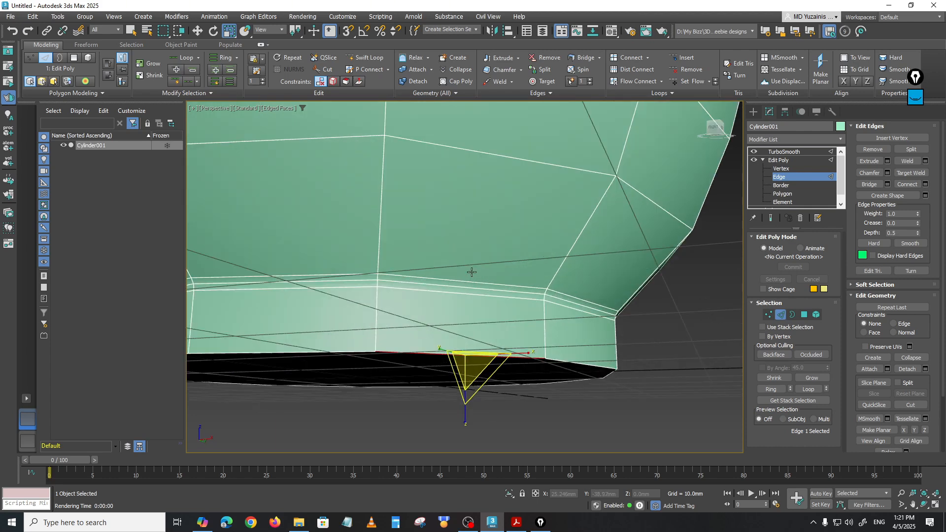
- Insert a supporting edge loop around the foot just above its bottom edge with Swift Loop, and clear the selection
click(369, 60)
alt+middle_drag(468, 287, 498, 317)
scroll(499, 318, up, 3)
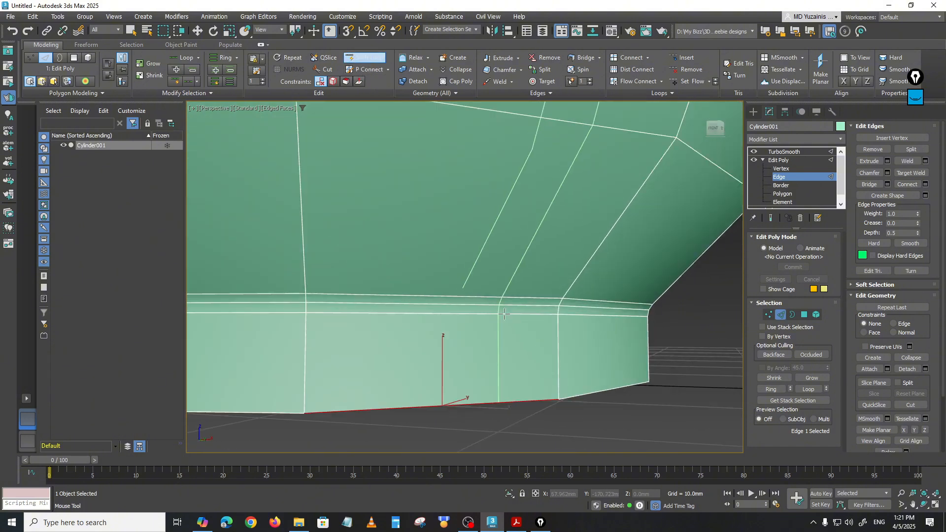
click(559, 392)
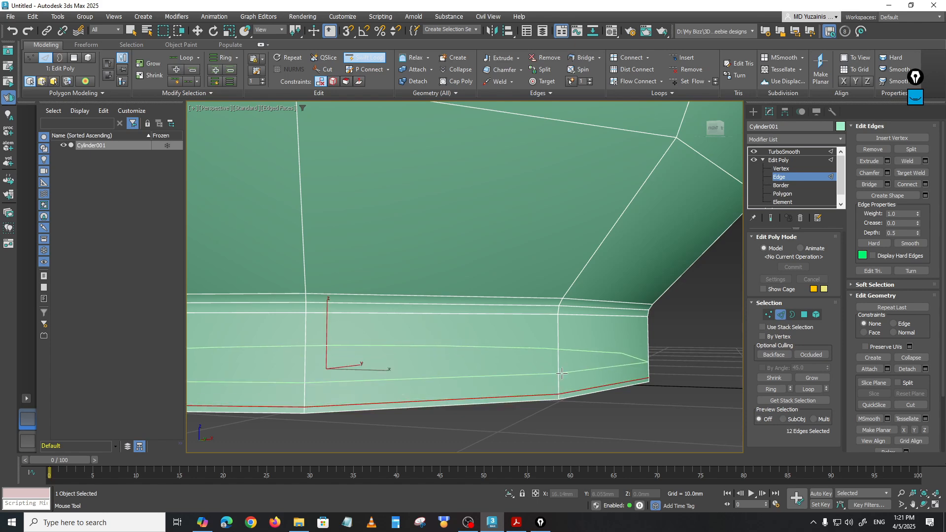
key(w)
click(590, 409)
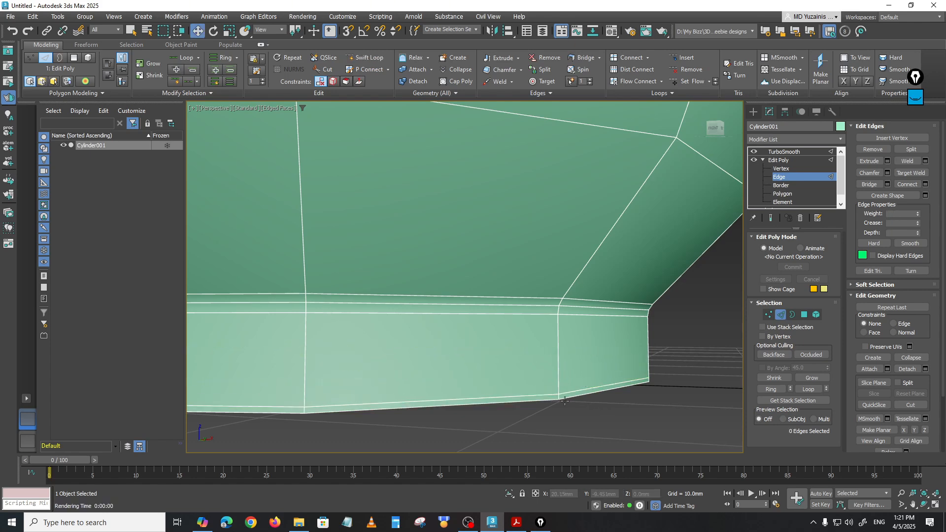
- Inspect the foot and underside with the TurboSmooth result shown, and return to the unsmoothed mesh
alt+middle_drag(565, 392, 574, 373)
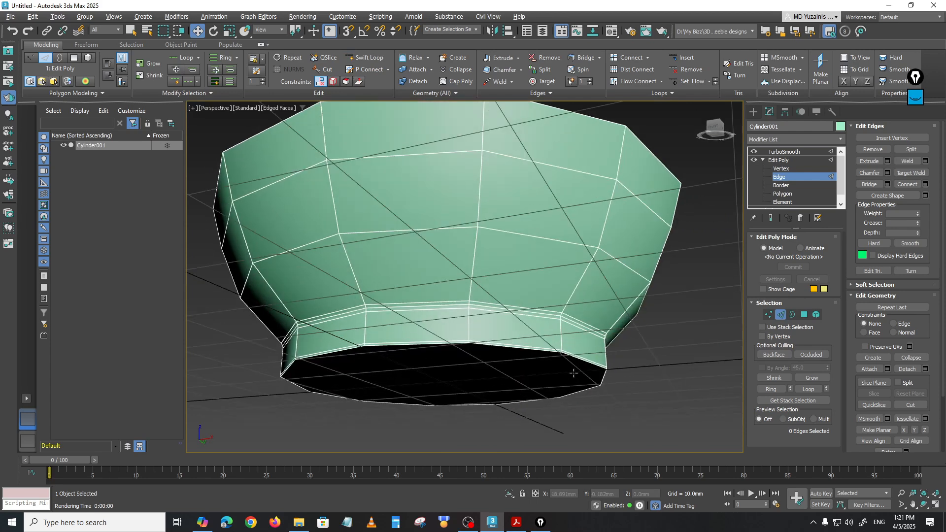
click(770, 220)
alt+middle_drag(680, 283, 583, 331)
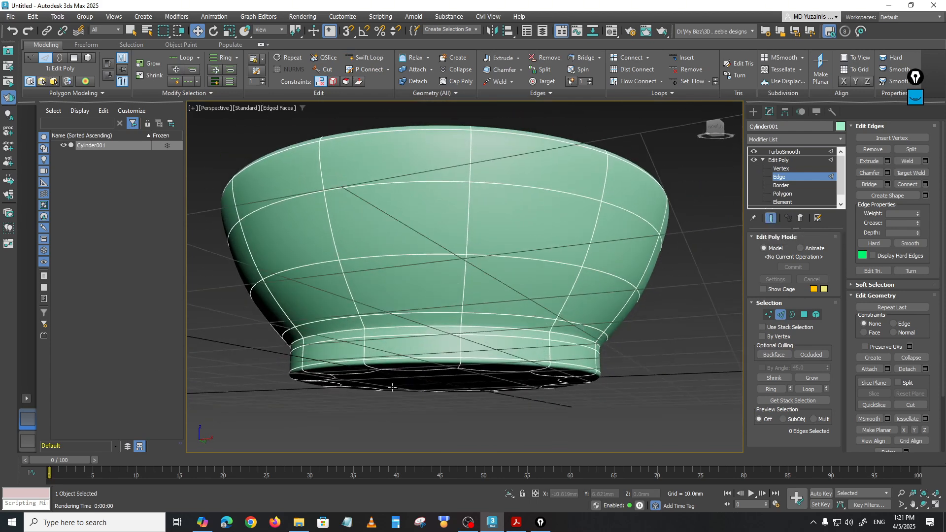
scroll(599, 381, up, 5)
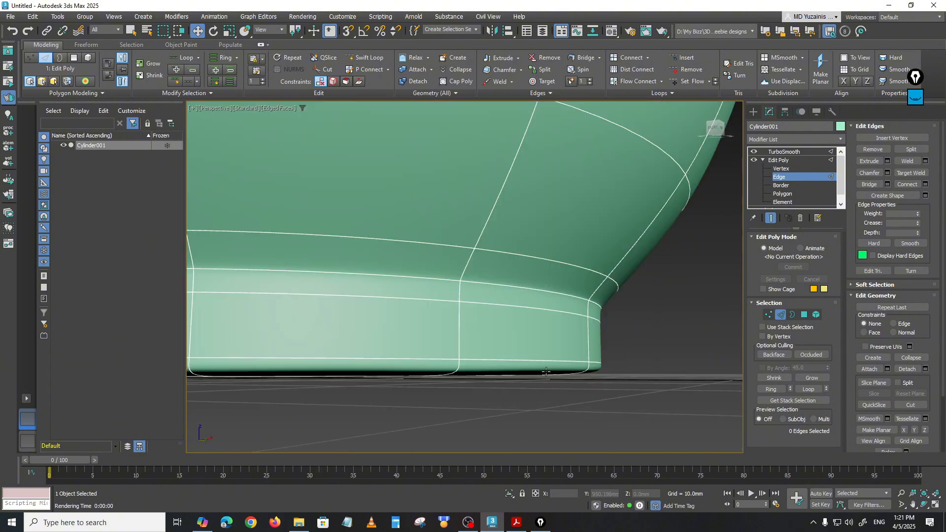
scroll(535, 370, up, 3)
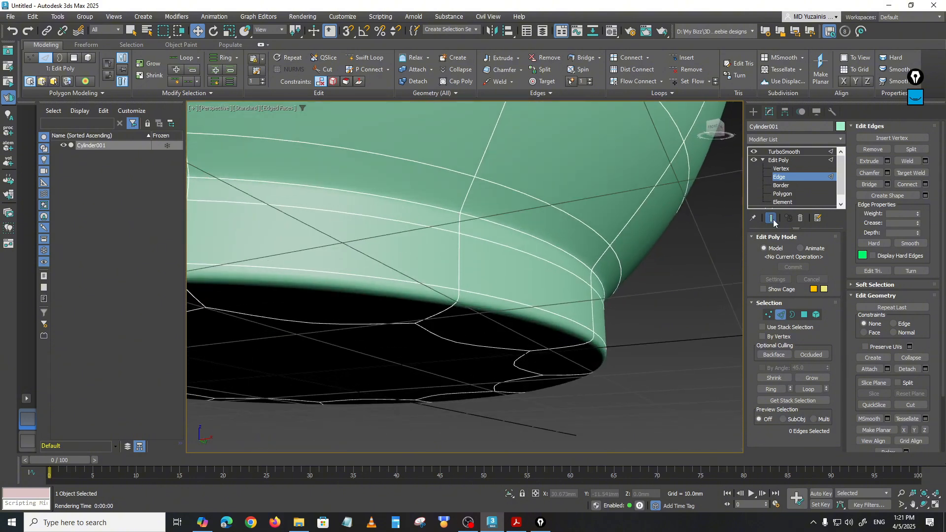
click(772, 220)
- Insert another edge loop around the foot with Swift Loop, between the lower support loop and the bottom edge
scroll(507, 283, up, 3)
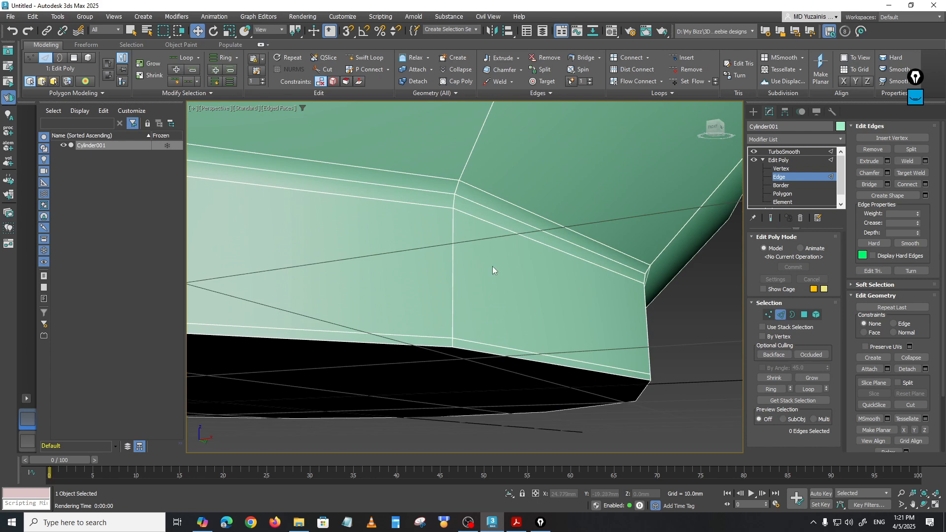
click(365, 58)
alt+middle_drag(443, 315, 433, 278)
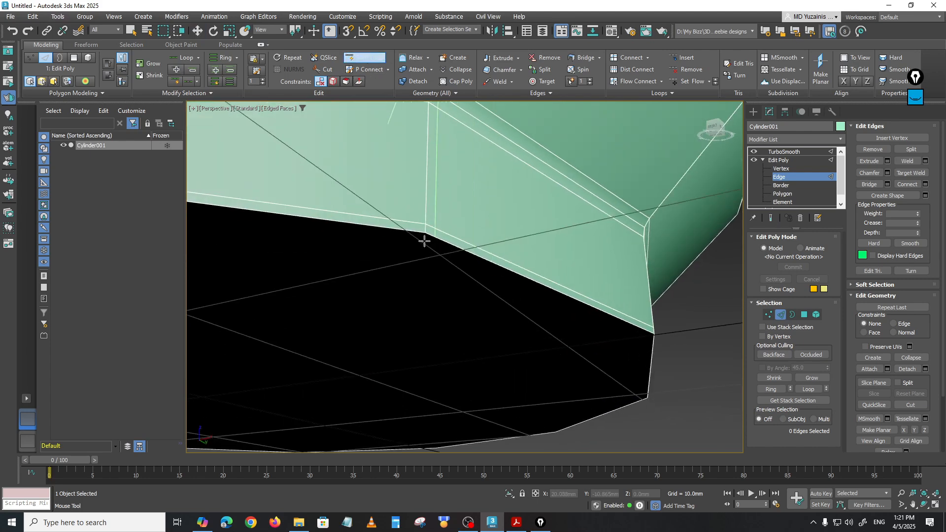
alt+middle_drag(426, 229, 439, 252)
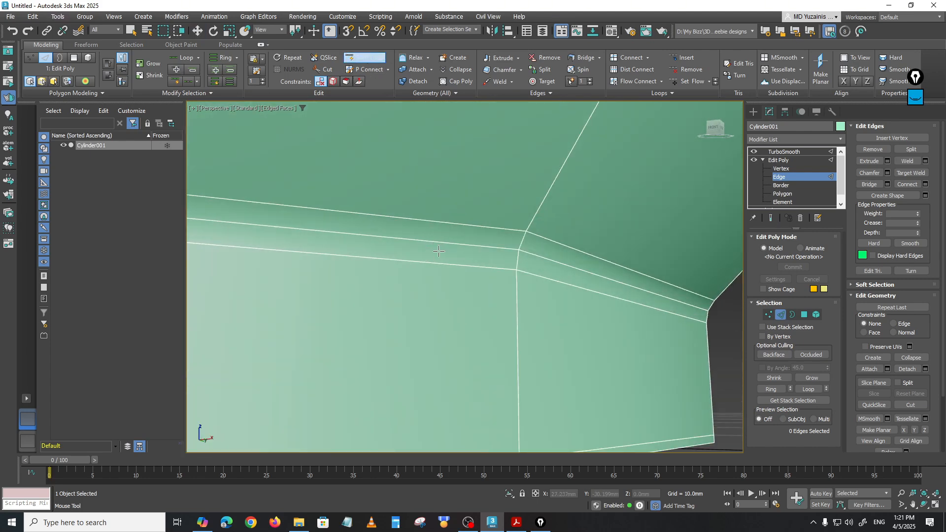
middle_drag(515, 330, 500, 279)
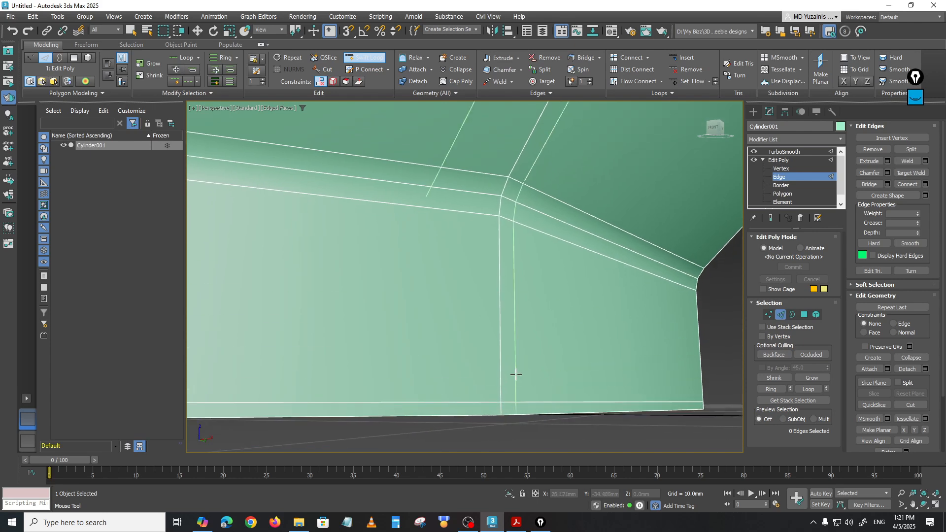
click(502, 409)
key(w)
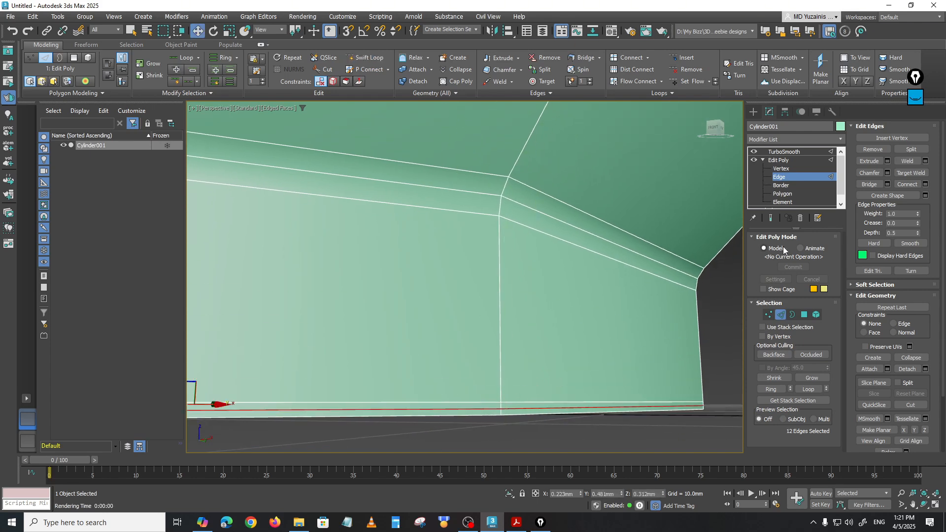
- View the whole cup from below and above with TurboSmooth shown, and switch back to the unsmoothed mesh
click(771, 218)
alt+middle_drag(463, 323, 562, 296)
mouse_move(526, 336)
alt+middle_down()
mouse_move(530, 365)
mouse_move(492, 358)
mouse_move(526, 344)
mouse_move(554, 369)
mouse_move(492, 366)
mouse_move(497, 332)
mouse_move(518, 352)
alt+middle_up()
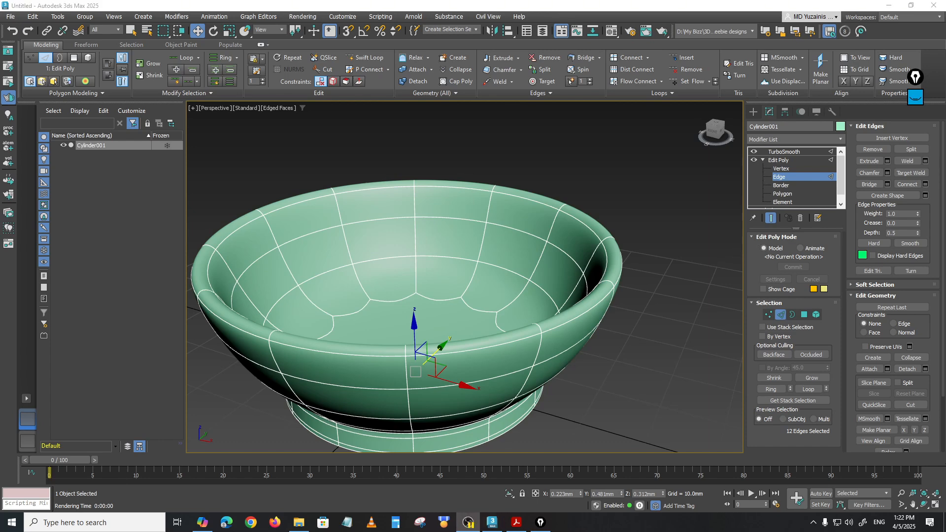
click(767, 219)
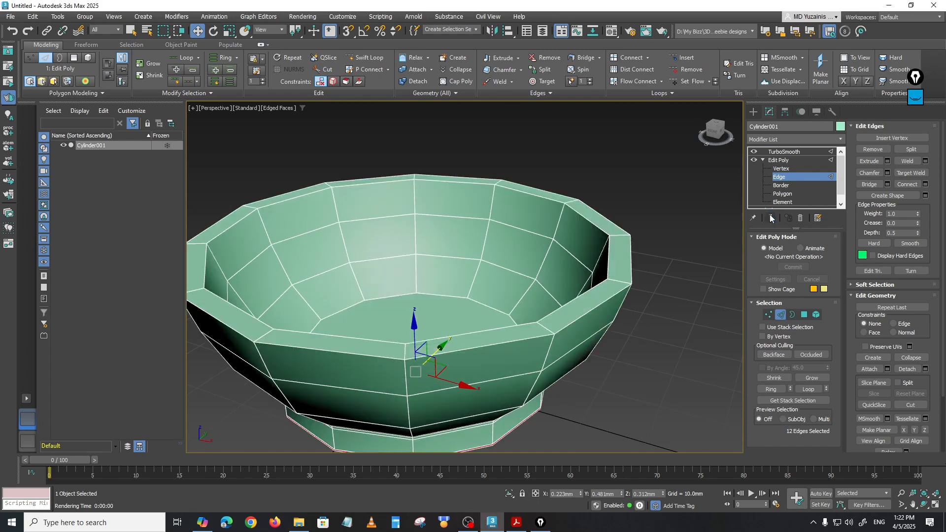
- Insert an edge loop along the middle of the rim's top face with Swift Loop, and show the smoothed result
scroll(566, 344, up, 4)
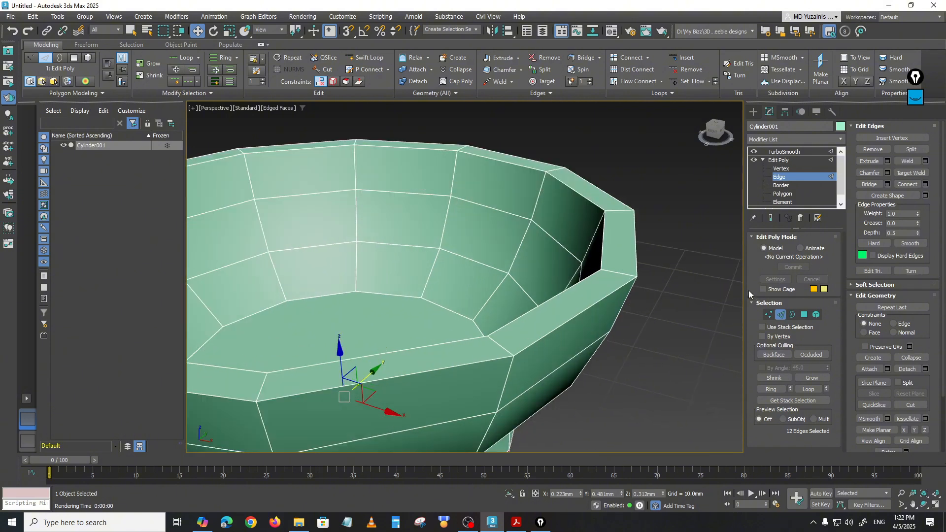
click(364, 58)
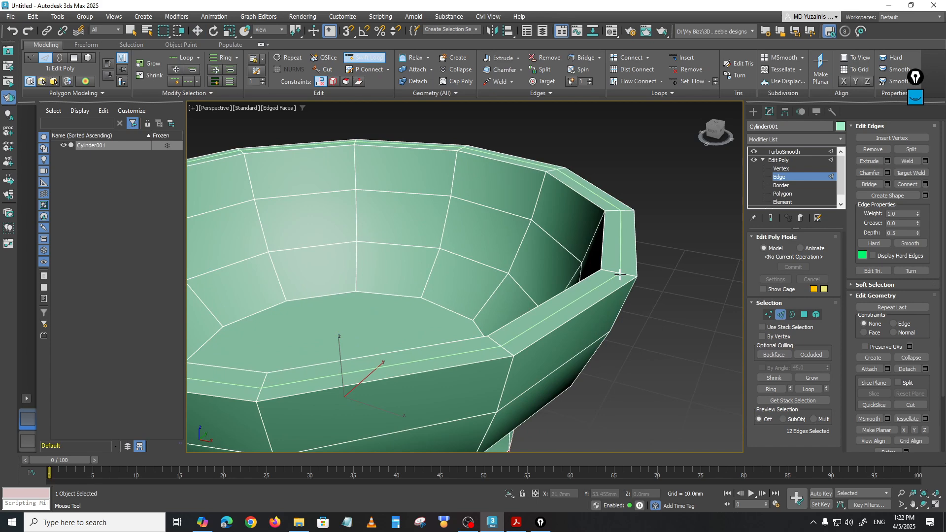
click(620, 274)
right_click(626, 274)
click(772, 218)
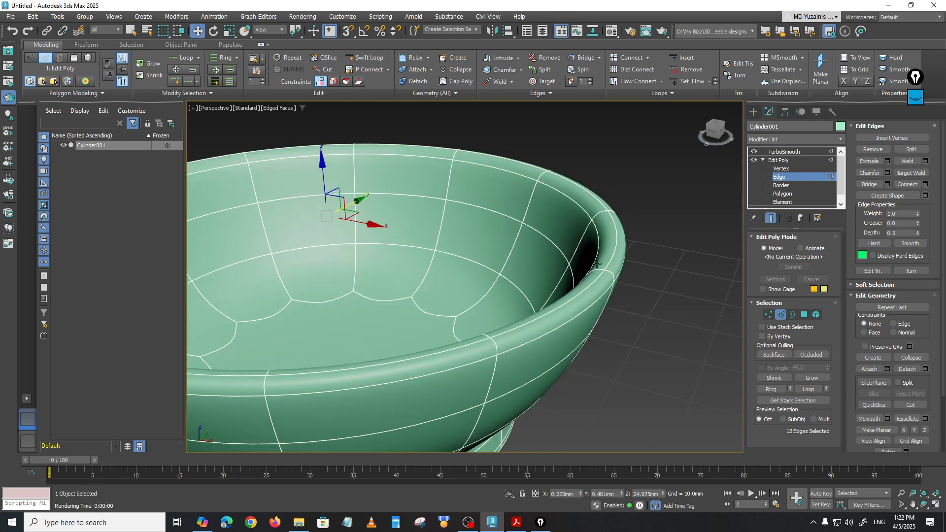
alt+middle_drag(597, 265, 616, 247)
- Leave edge editing, hide the edge display on the smoothed cup, and make its Edit Poly modifier active
click(784, 161)
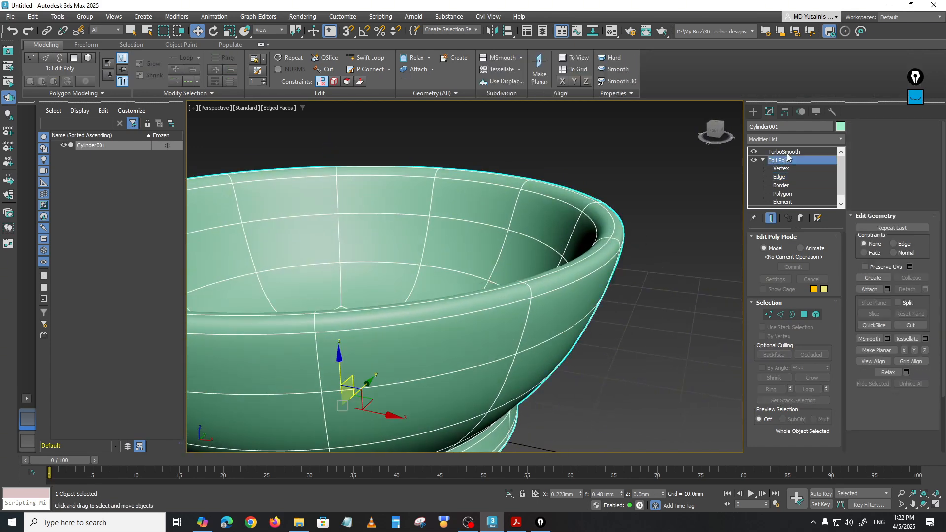
click(787, 152)
click(646, 268)
mouse_move(576, 296)
alt+middle_down()
mouse_move(558, 328)
mouse_move(576, 286)
mouse_move(567, 345)
mouse_move(610, 387)
mouse_move(521, 350)
mouse_move(452, 296)
mouse_move(492, 276)
mouse_move(547, 333)
mouse_move(525, 370)
mouse_move(487, 339)
mouse_move(547, 349)
mouse_move(529, 364)
alt+middle_up()
scroll(558, 328, down, 1)
key(F4)
scroll(513, 342, down, 3)
click(493, 345)
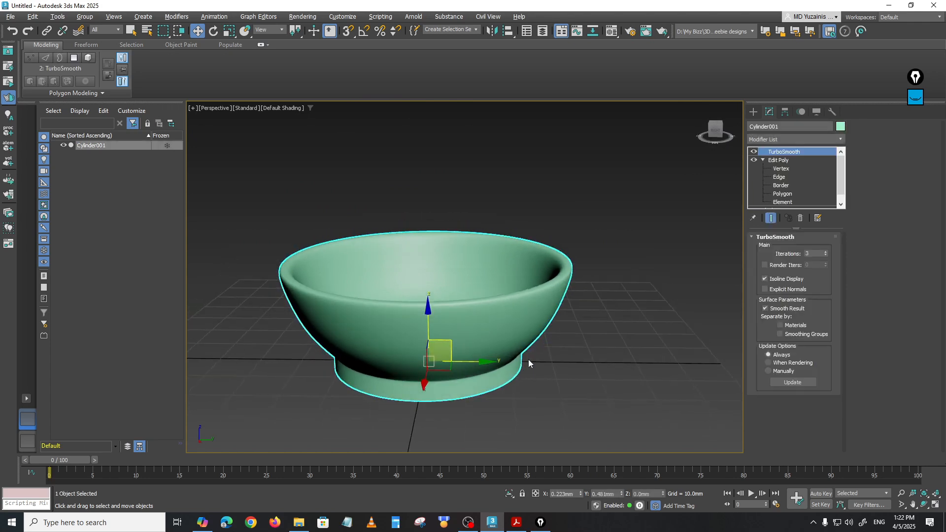
click(777, 160)
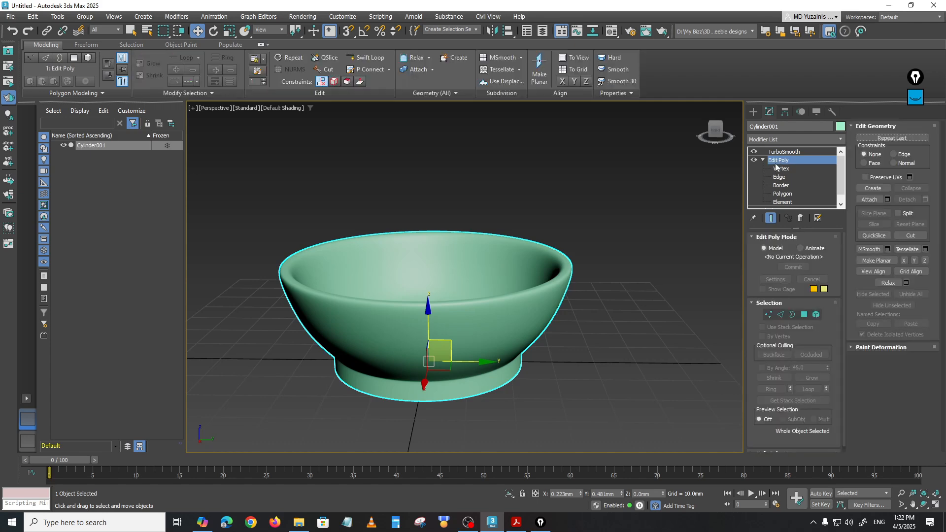
- Switch to the PDF of 3DS Max modeling tools, review its component and ribbon tool notes, and return to 3ds Max
click(517, 523)
scroll(383, 326, up, 2)
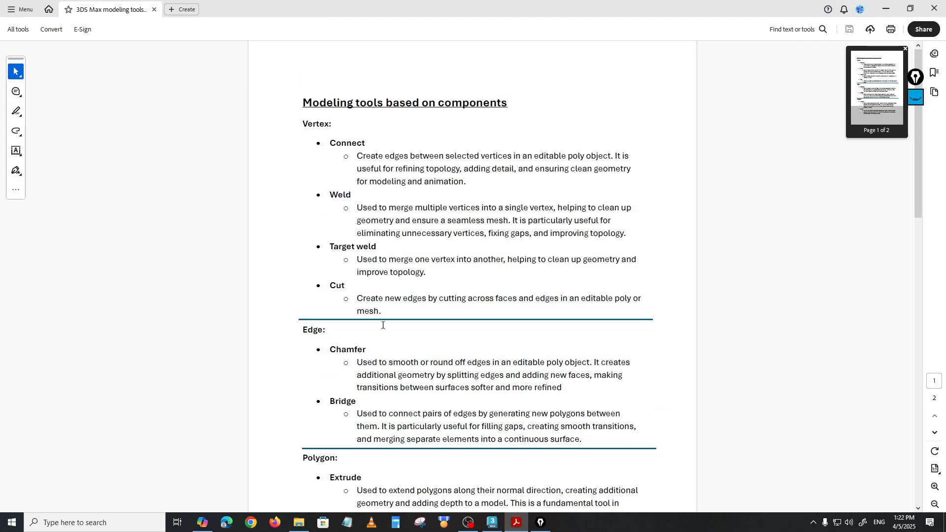
scroll(379, 349, down, 4)
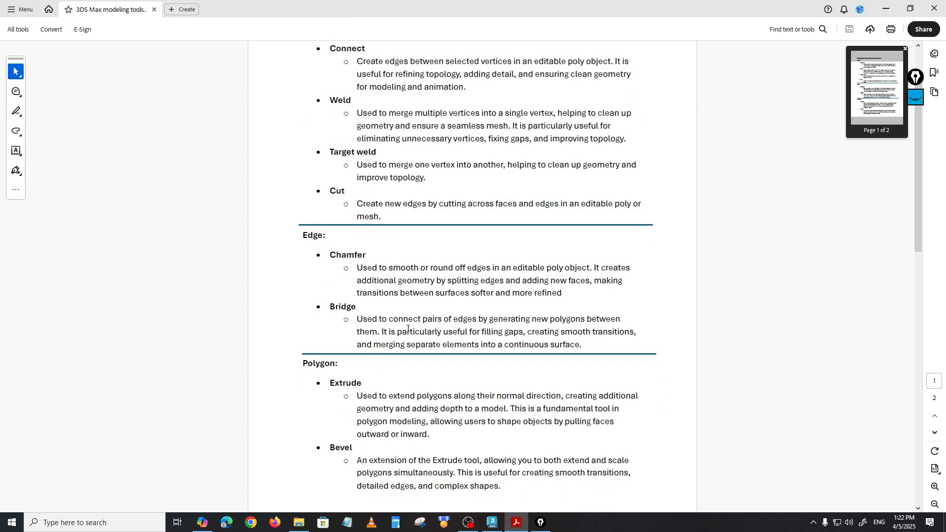
scroll(408, 329, down, 5)
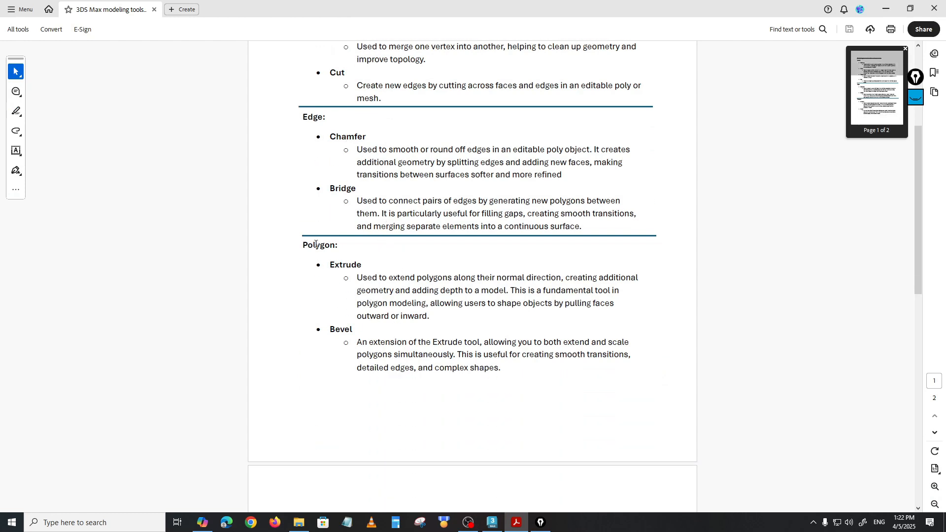
scroll(427, 396, down, 12)
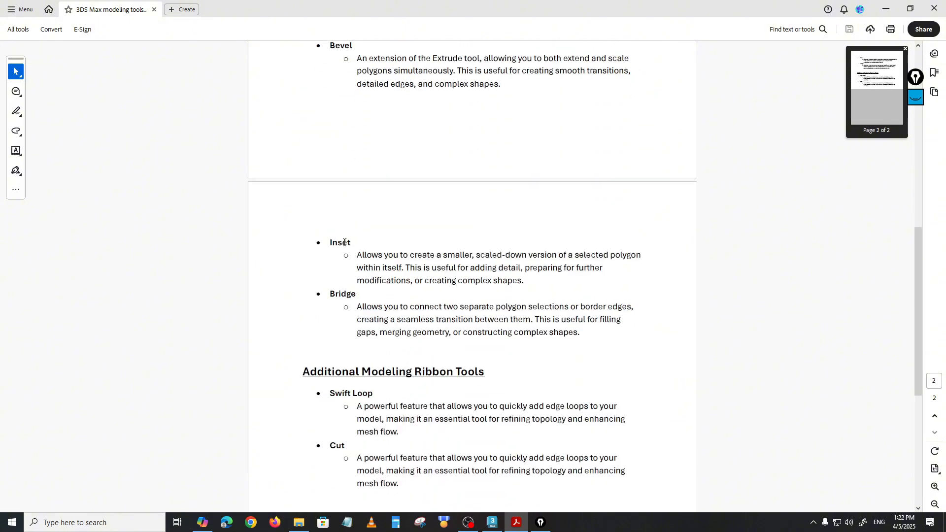
scroll(415, 394, down, 4)
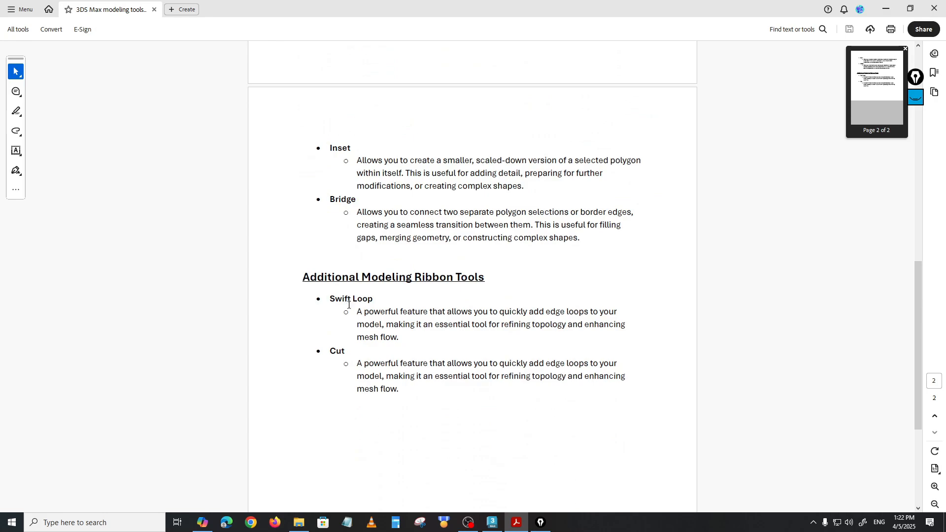
click(491, 525)
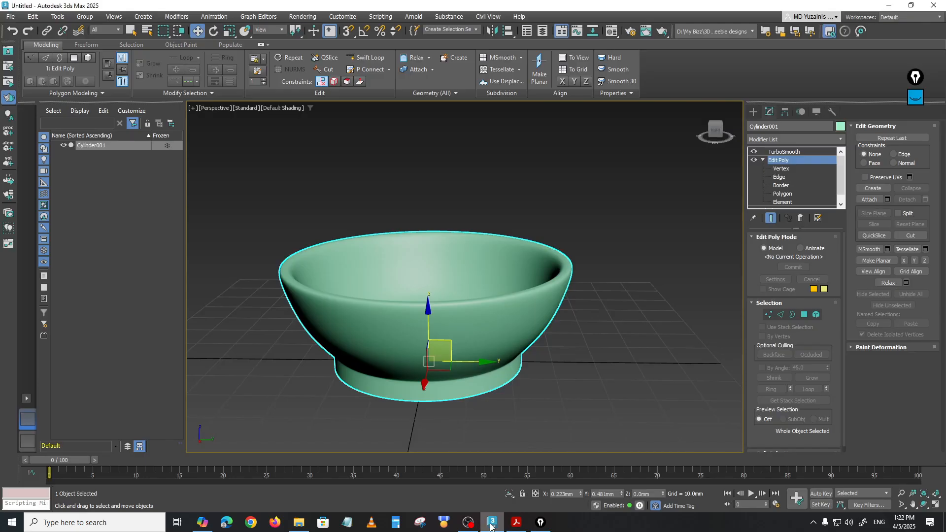